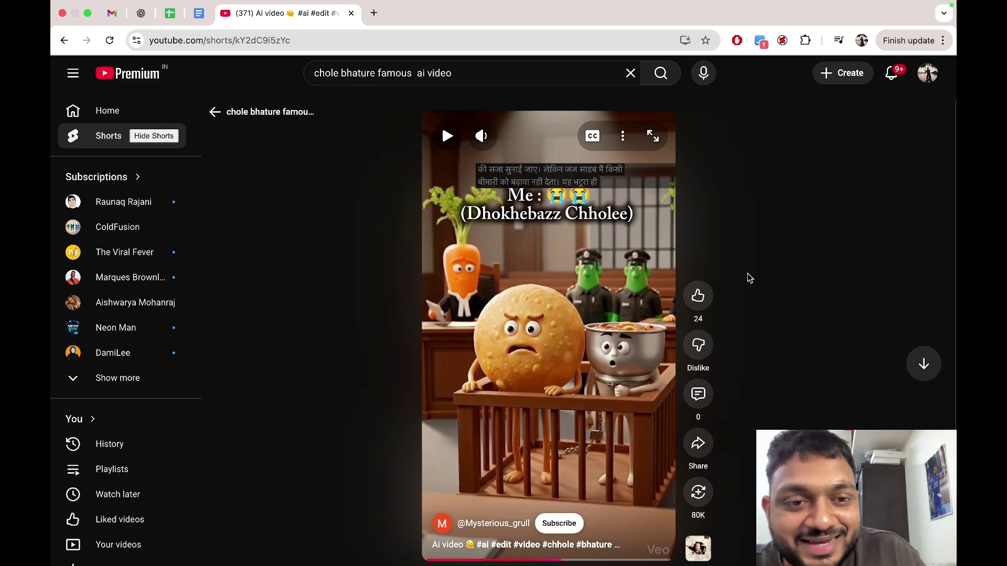
Play and pause the chole bhature courtroom Short, replaying it from near the beginning.
click(589, 355)
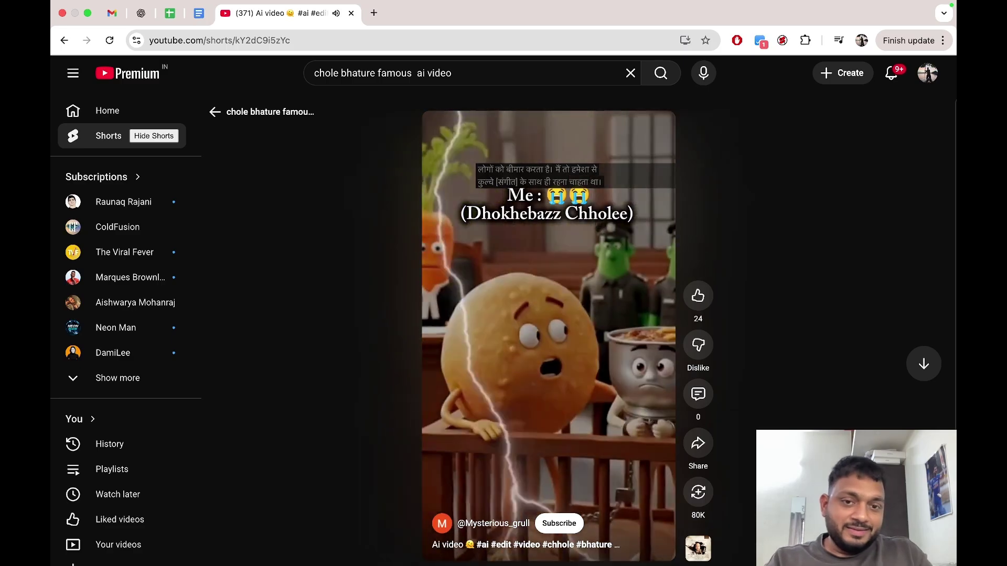
click(612, 423)
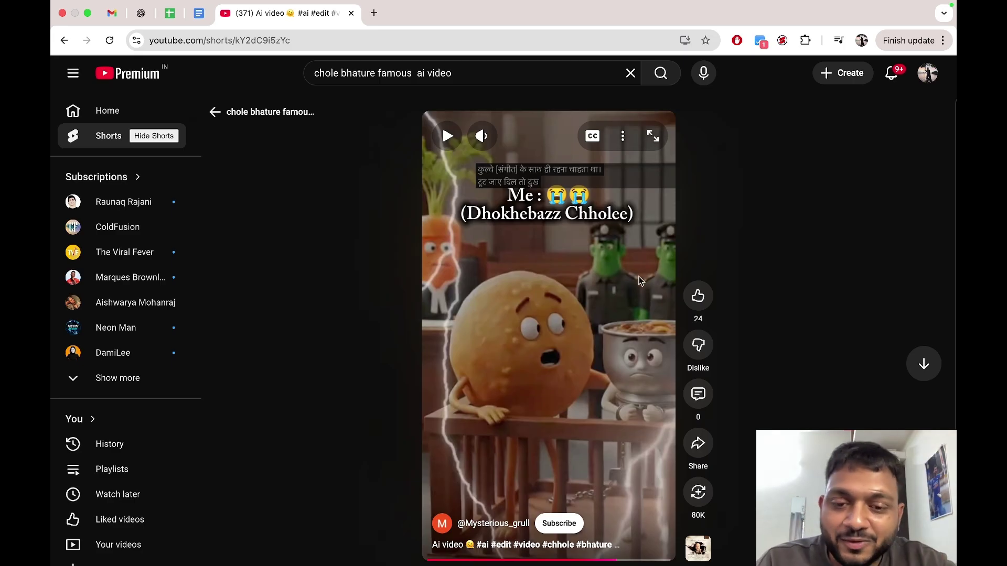
click(475, 560)
click(526, 363)
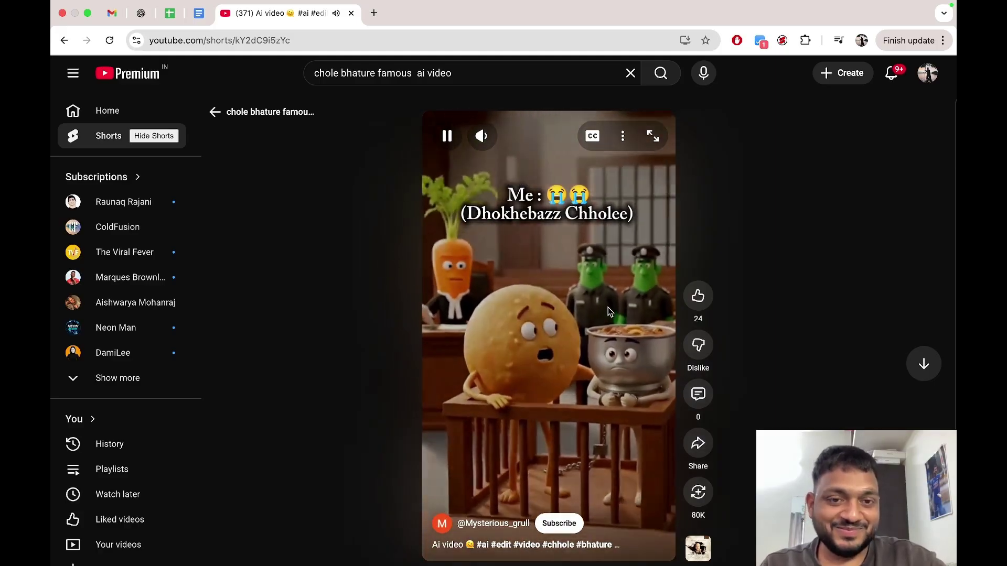
click(586, 329)
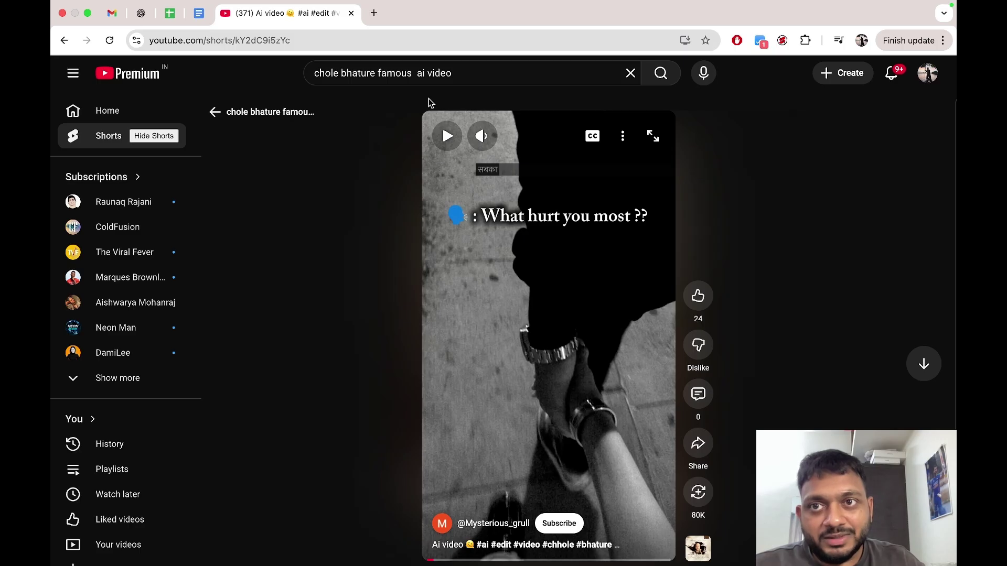
Switch to the Google AI Studio conversation to highlight its web address, and return to the Short.
key(ctrl+Right)
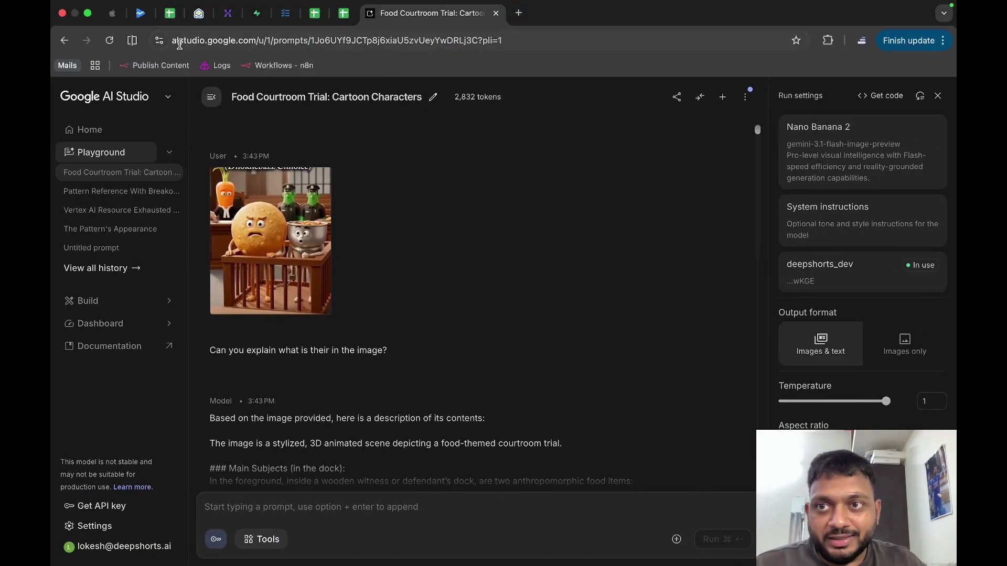
drag(175, 42, 235, 48)
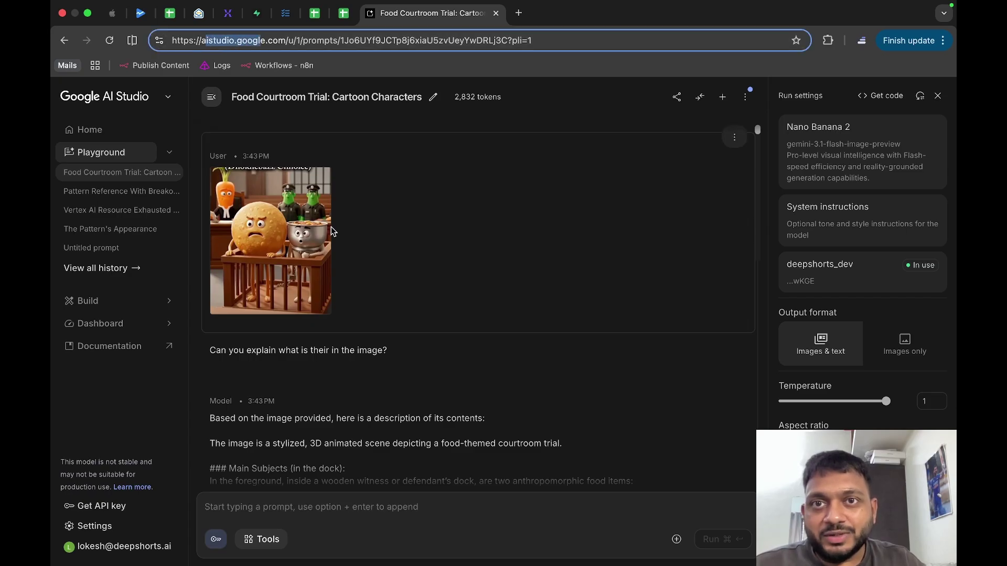
key(ctrl+Left)
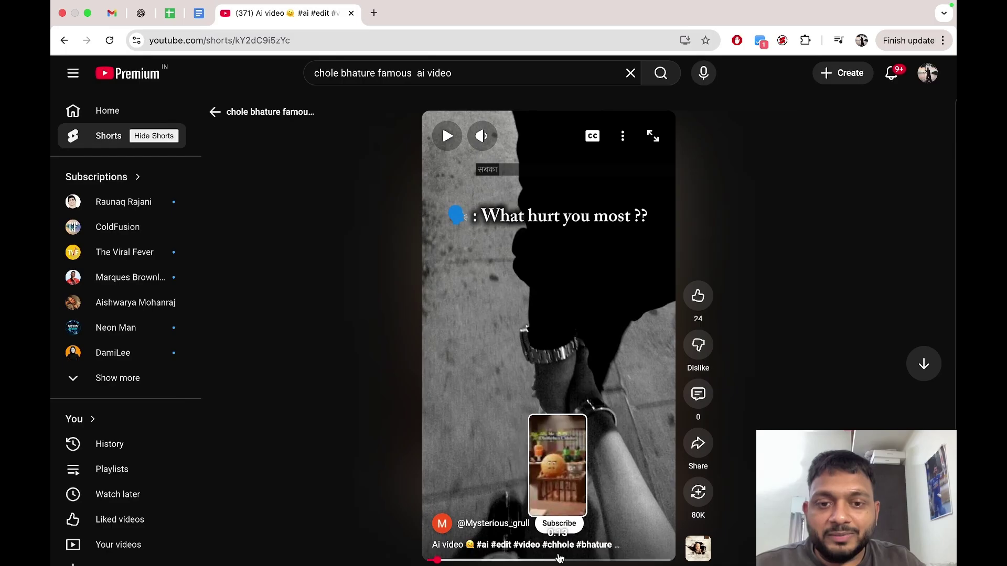
Jump the Short to the courtroom scene with the bhatura and bowl in the dock and capture that area as a screenshot.
click(560, 559)
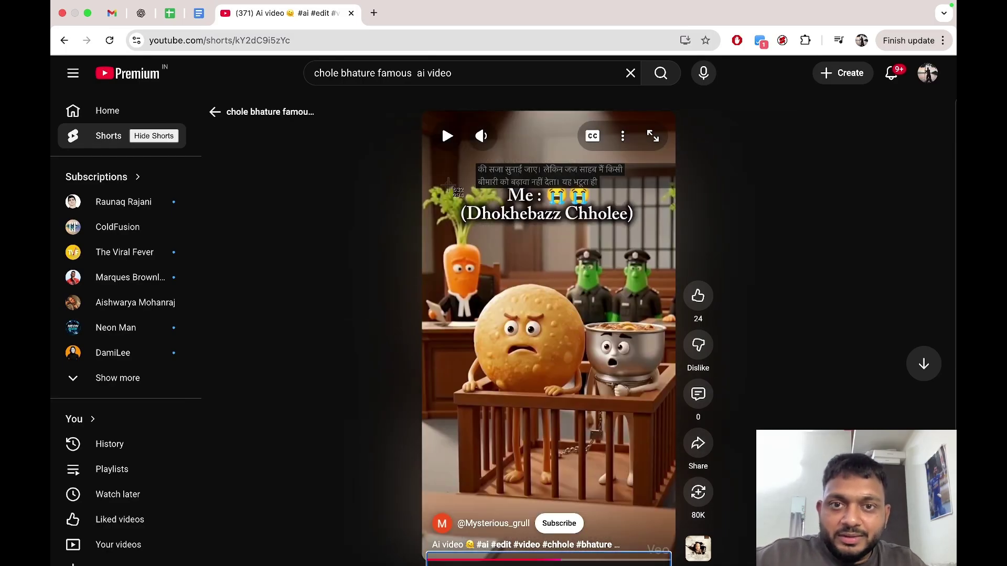
key(super+shift+4)
drag(434, 180, 677, 506)
Switch to Google AI Studio and review the uploaded courtroom image, the question about its contents and the model's description.
key(ctrl+Right)
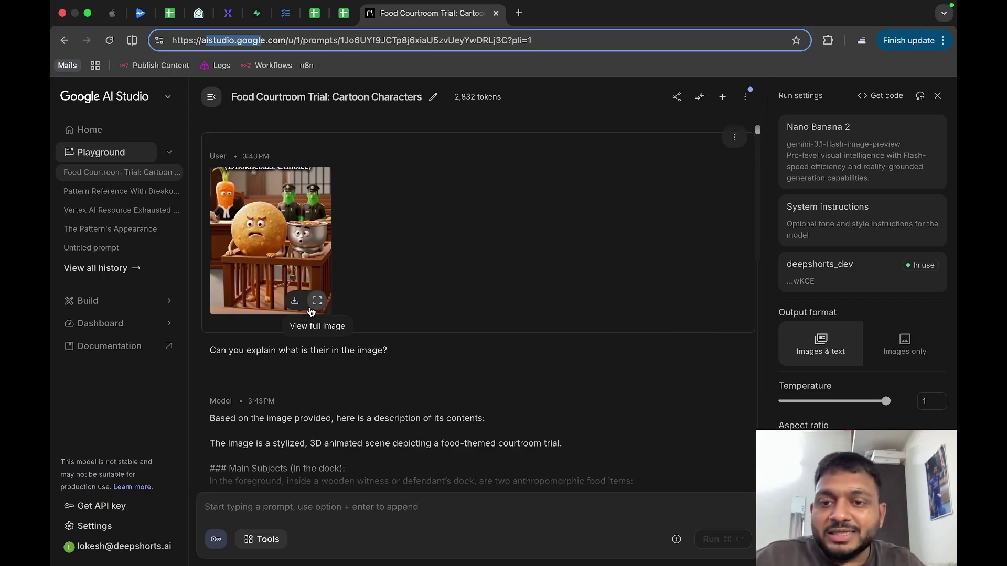
scroll(376, 392, down, 10)
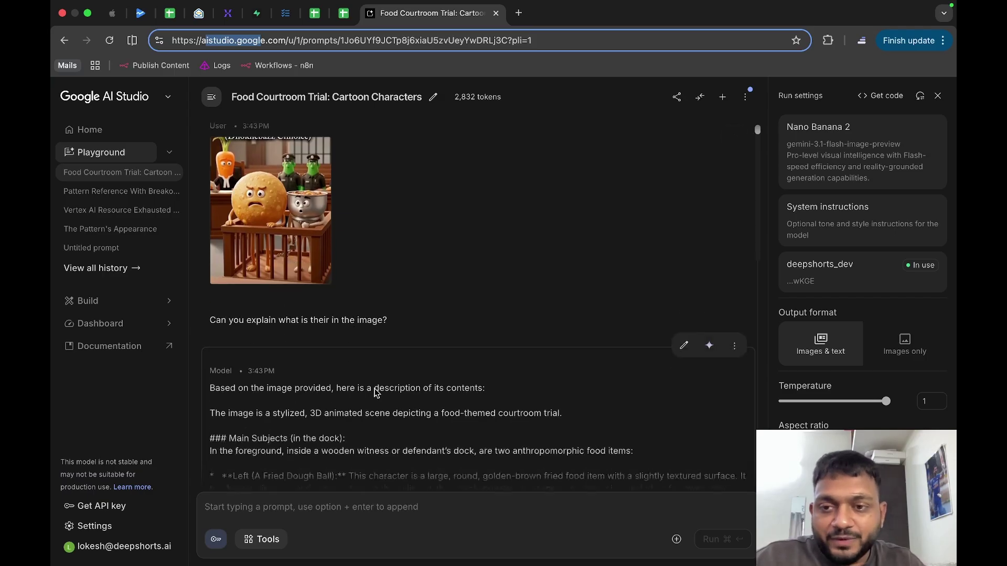
scroll(375, 393, up, 2)
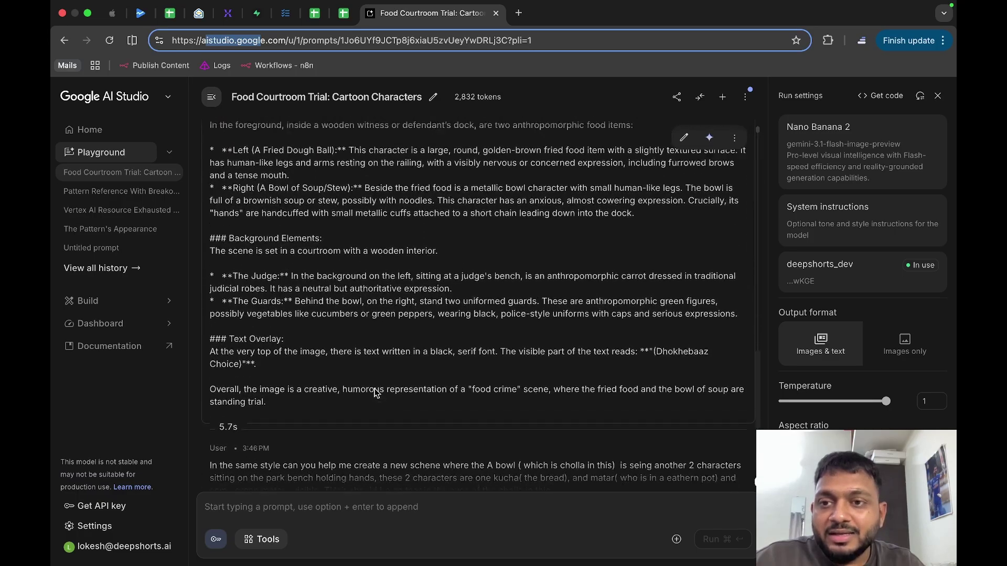
scroll(375, 392, up, 1)
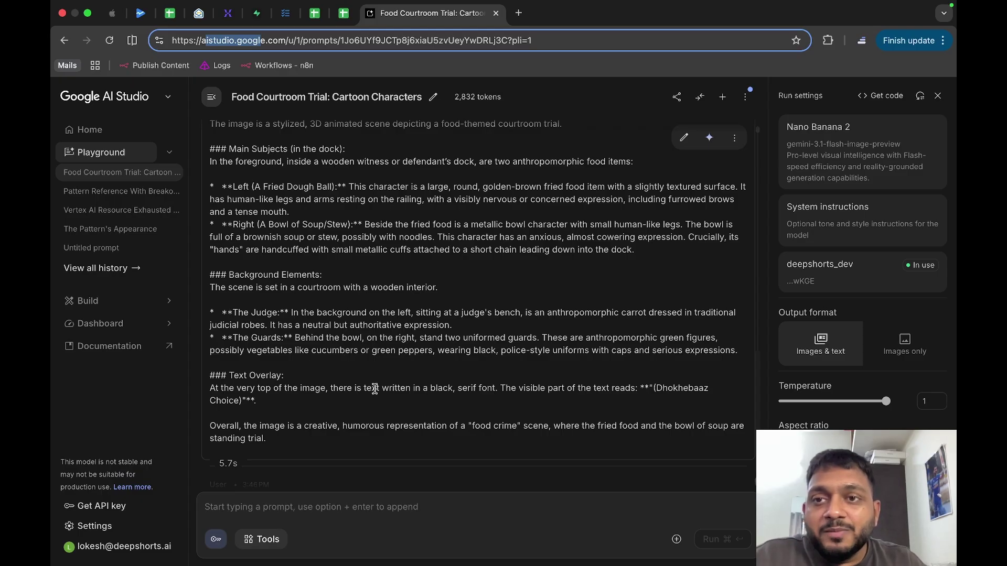
scroll(375, 389, up, 12)
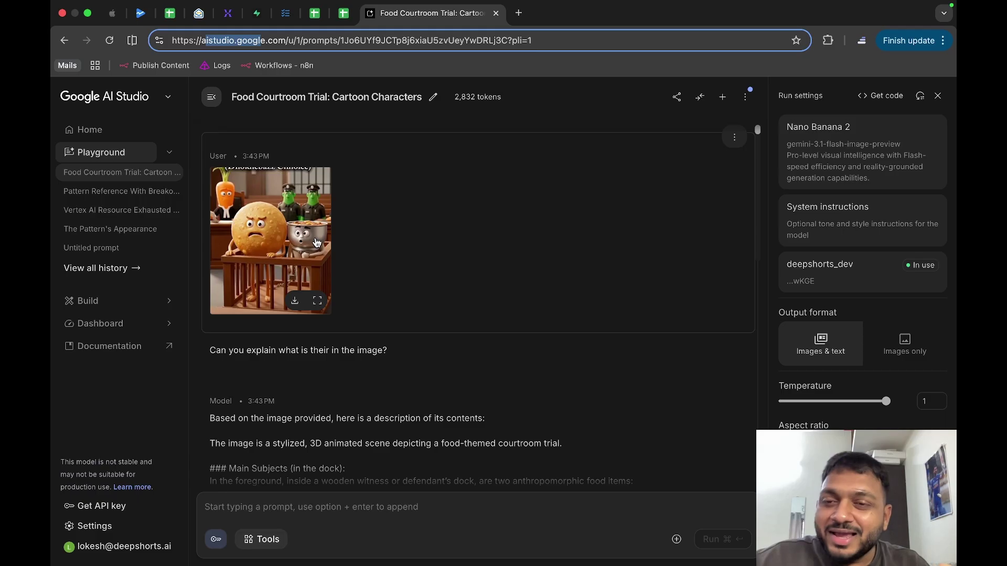
scroll(344, 292, down, 6)
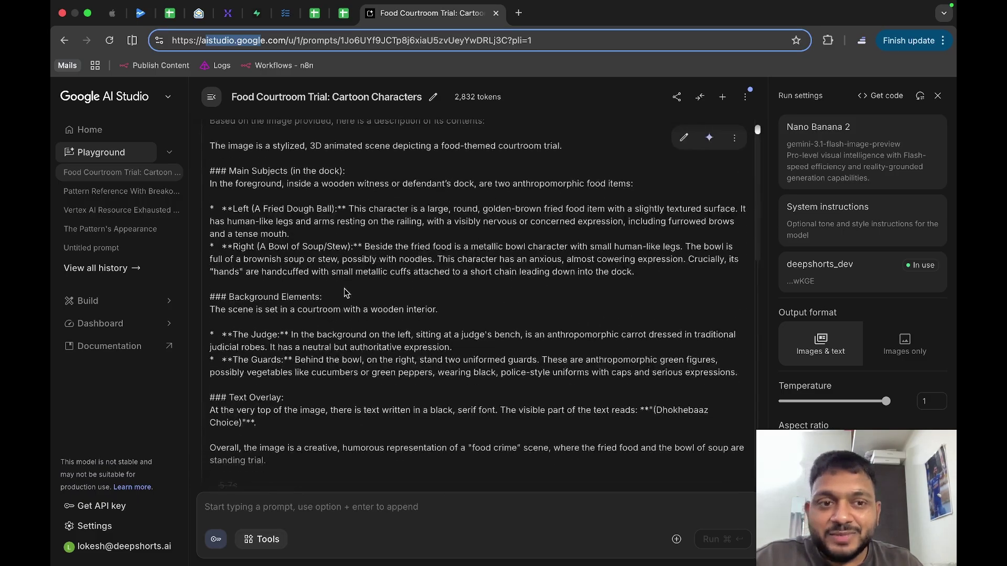
scroll(367, 309, down, 2)
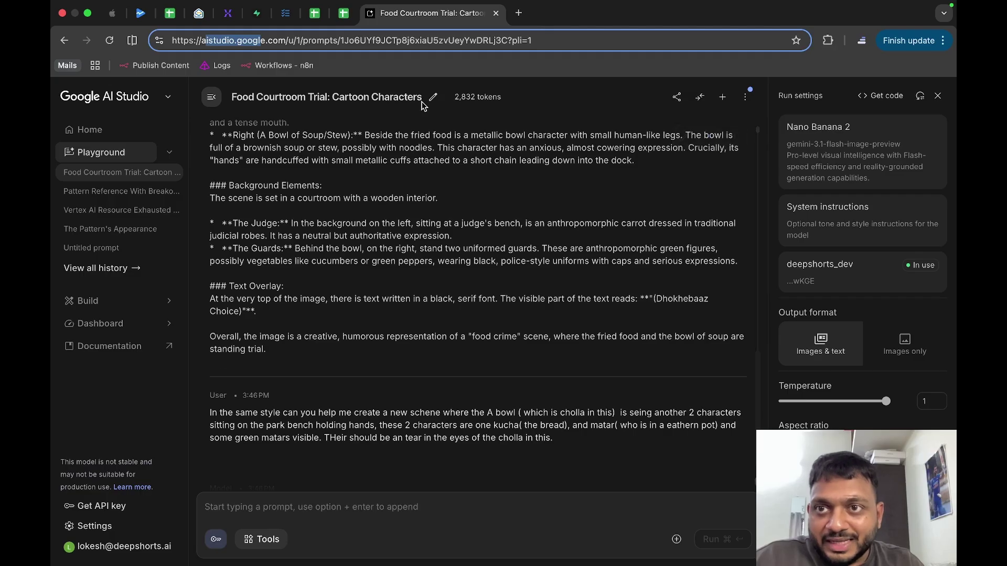
Highlight the AI Studio domain in the address and inspect the available image models, including Nano Banana 2.
click(240, 45)
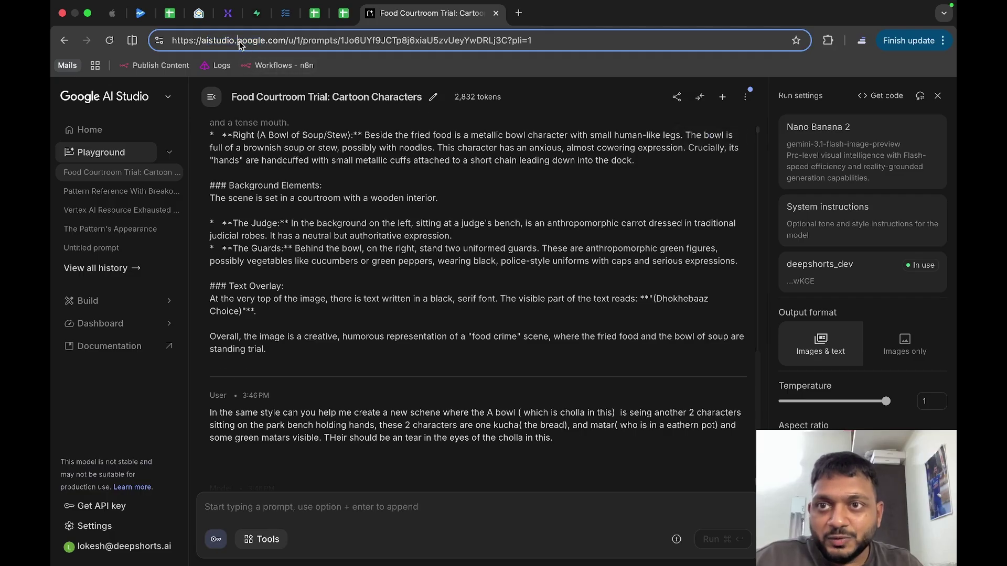
drag(201, 44, 264, 44)
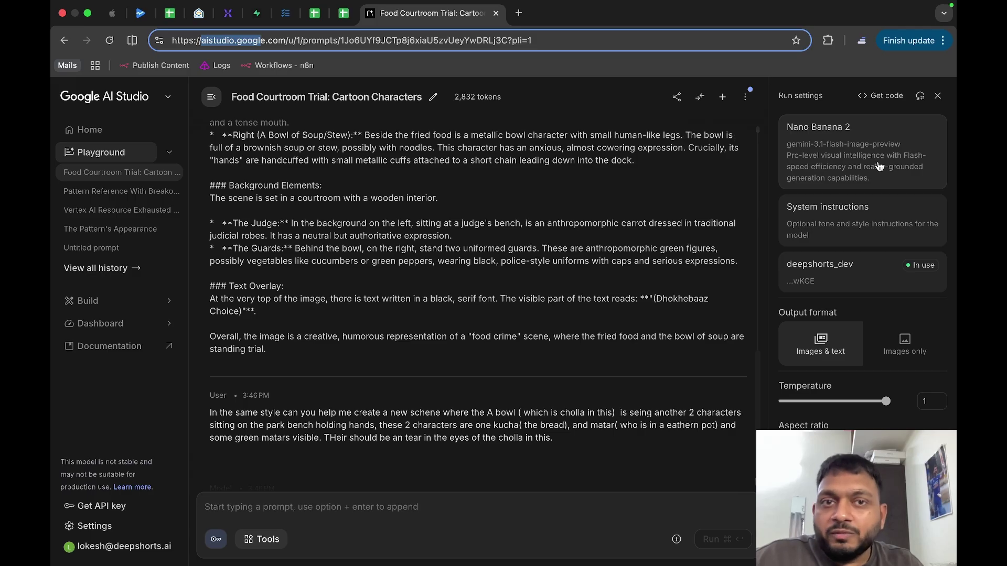
click(864, 168)
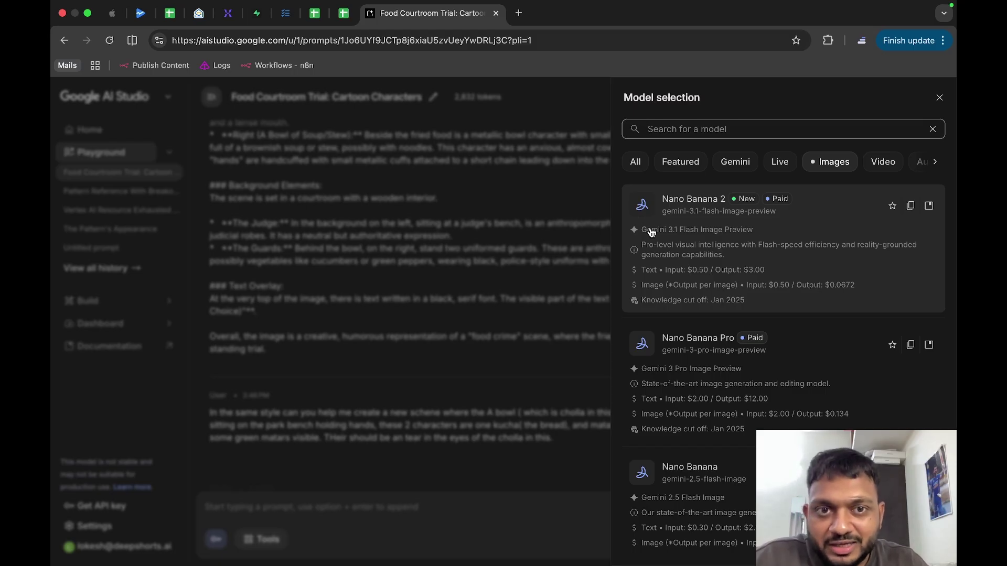
click(536, 238)
Check the output format options in the run settings, leaving Images & text selected.
scroll(840, 359, down, 1)
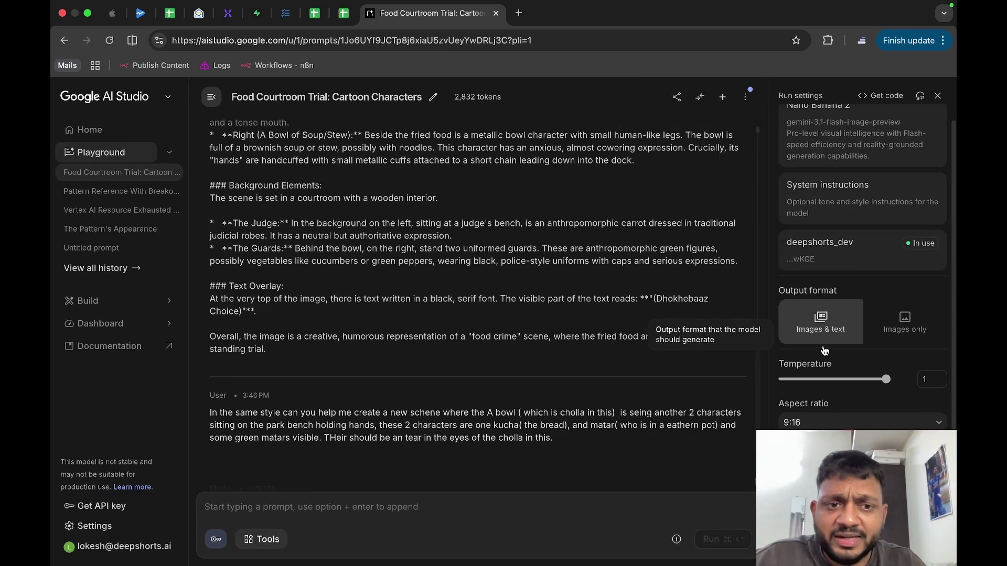
click(927, 331)
click(821, 321)
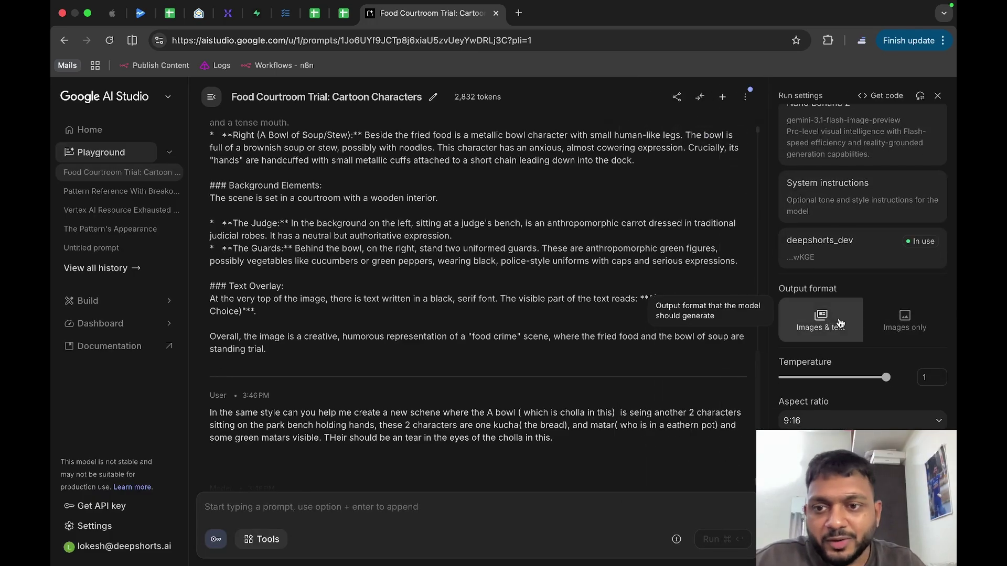
Review the park bench scene prompt and view its generated image at full size.
scroll(570, 275, up, 5)
scroll(571, 275, down, 3)
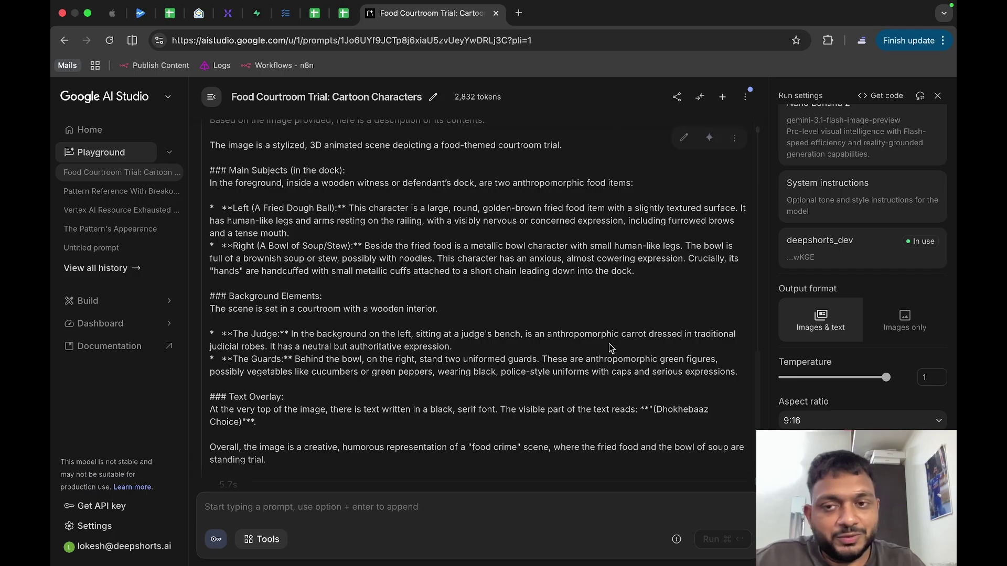
scroll(604, 344, down, 1)
scroll(604, 344, down, 4)
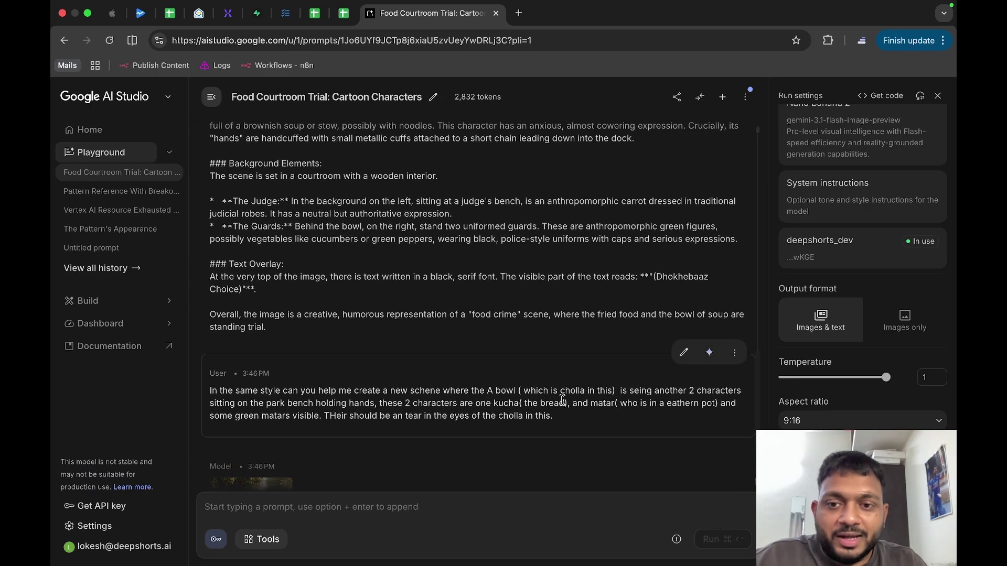
scroll(576, 367, down, 7)
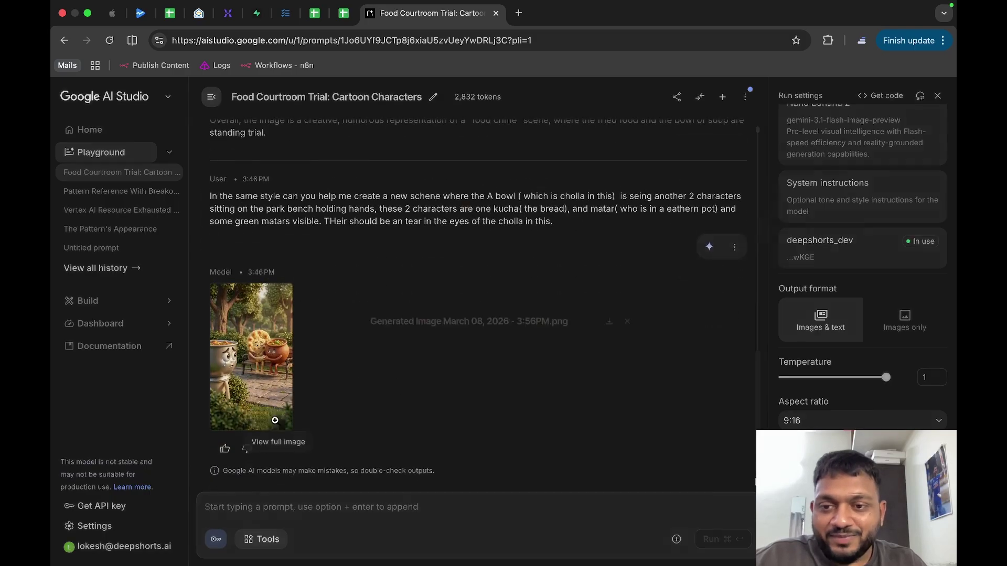
click(278, 417)
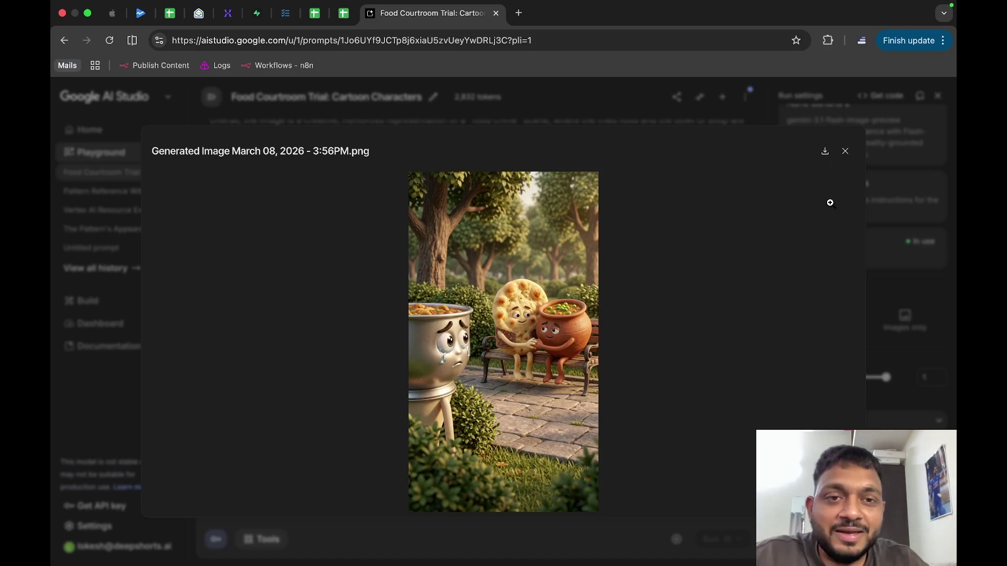
click(846, 152)
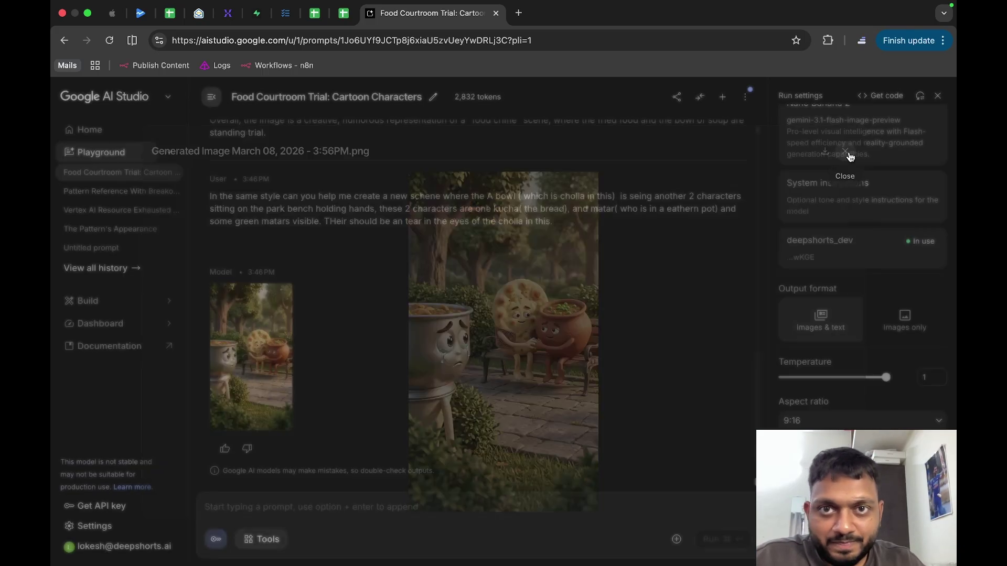
mouse_move(255, 414)
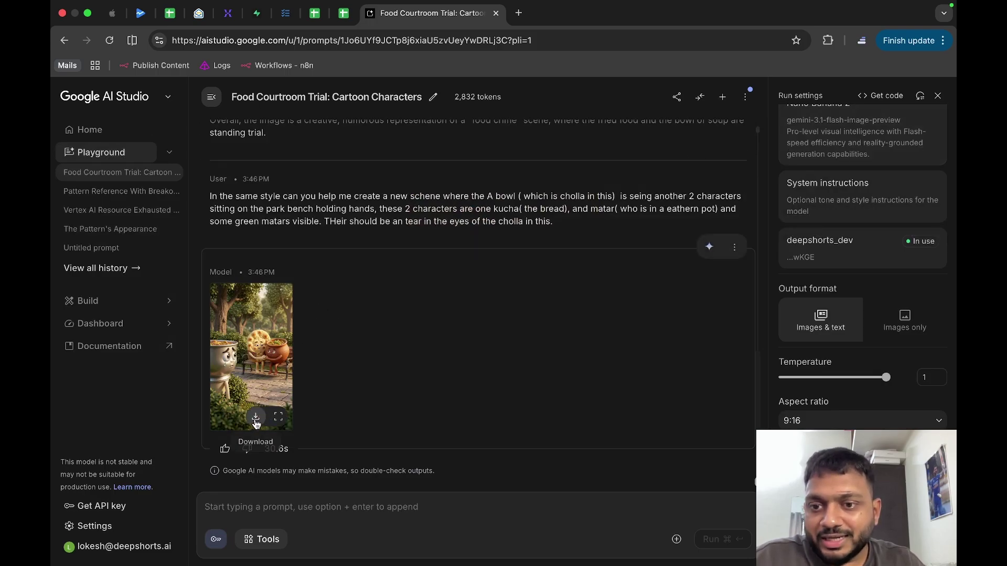
Switch to ChatGPT, start a new chat and attach today's generated park bench image ending in 3_56PM.png from Downloads.
key(ctrl+Left)
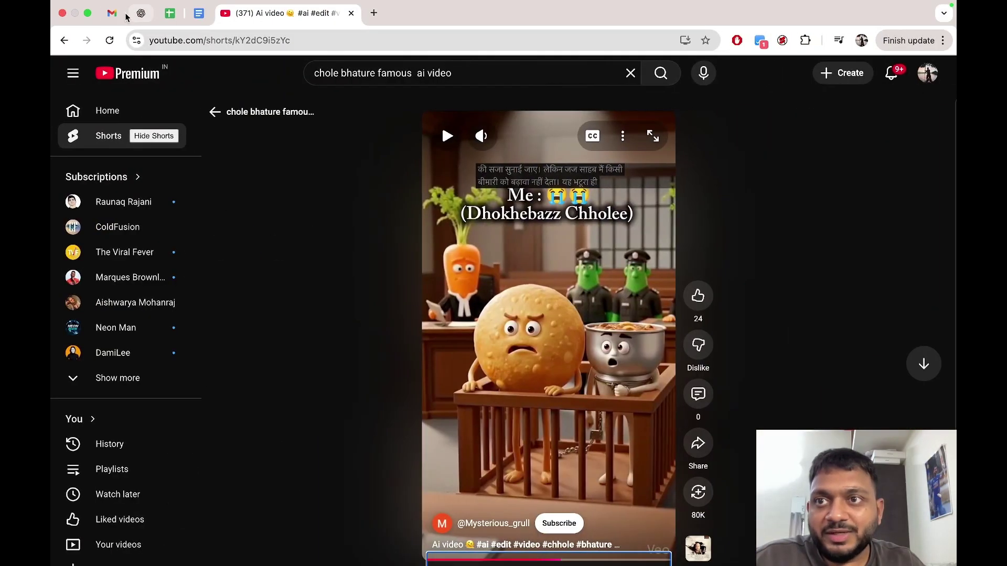
click(140, 12)
click(122, 93)
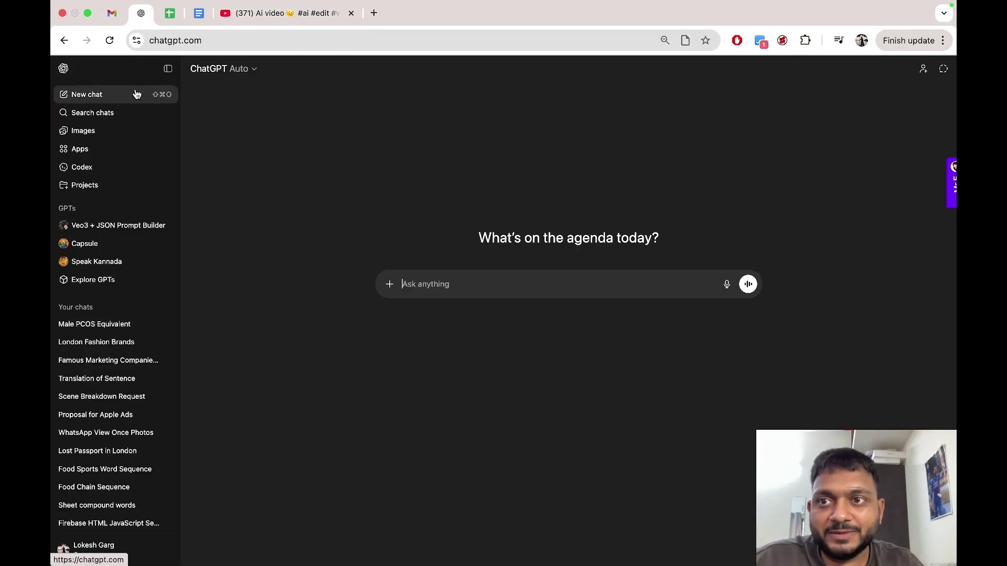
key(super+u)
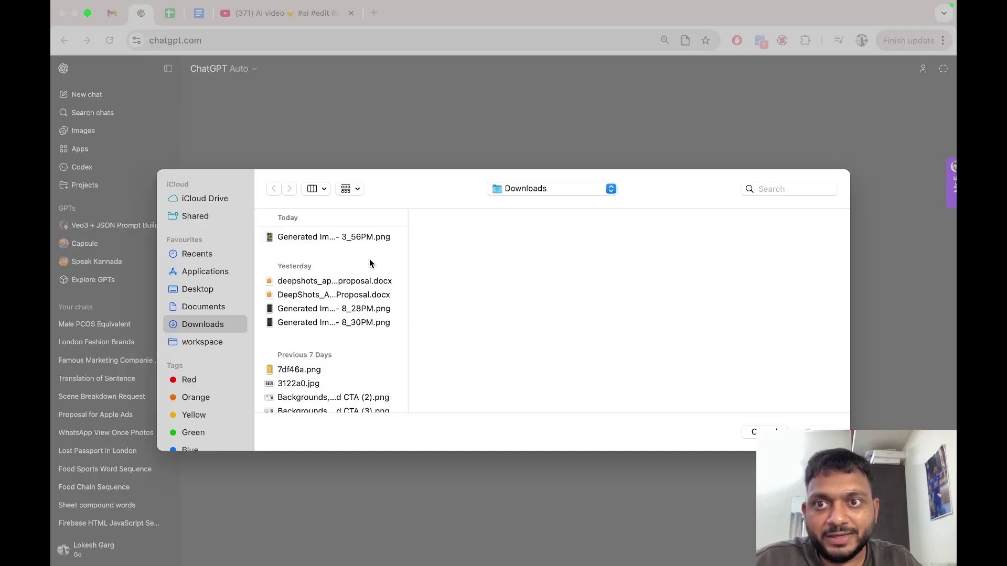
click(319, 237)
double_click(319, 237)
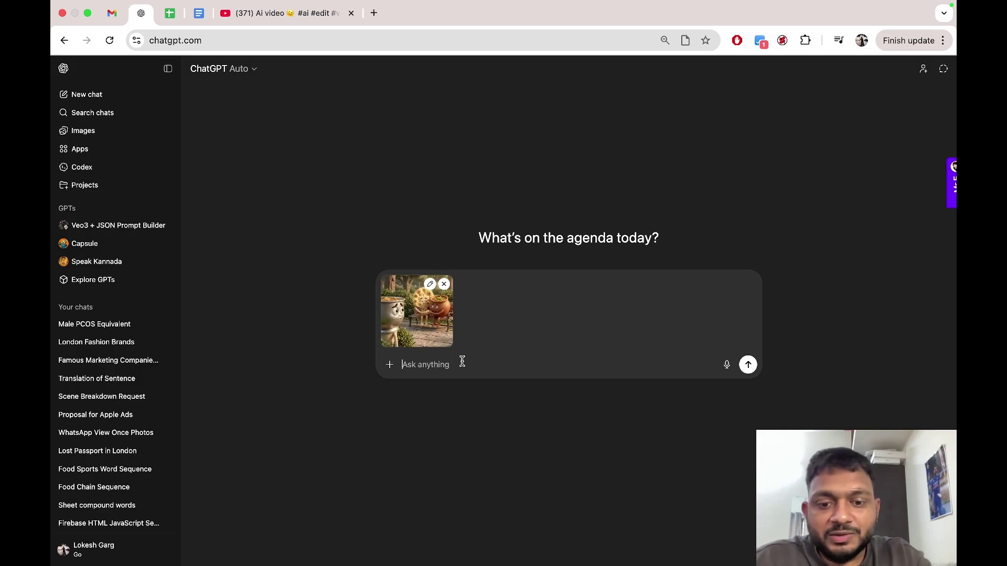
Write a request for a script in Hindi where the cholla and the matart in the earther pot have a romantic talk.
text(I)
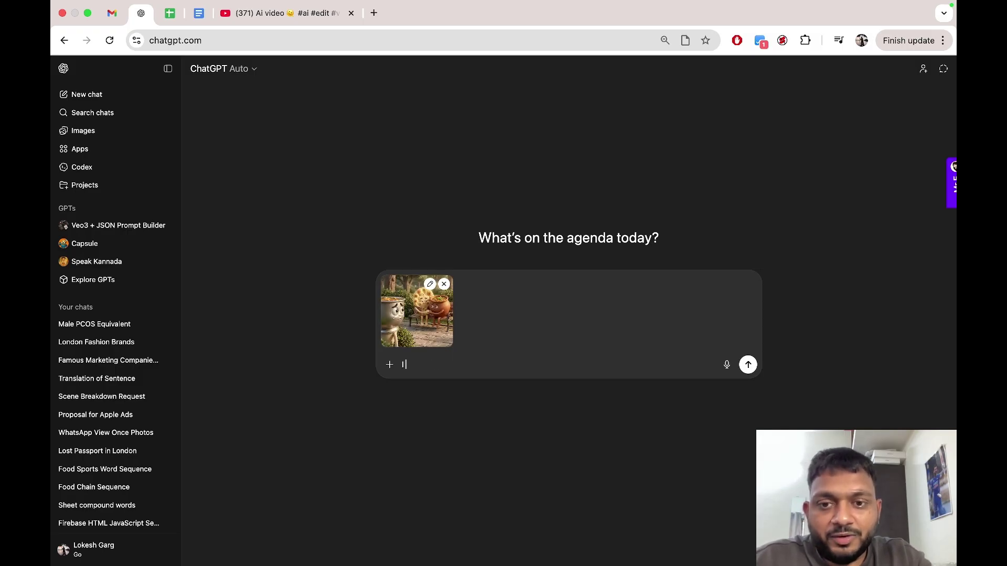
text( want to create a script in hindi, w)
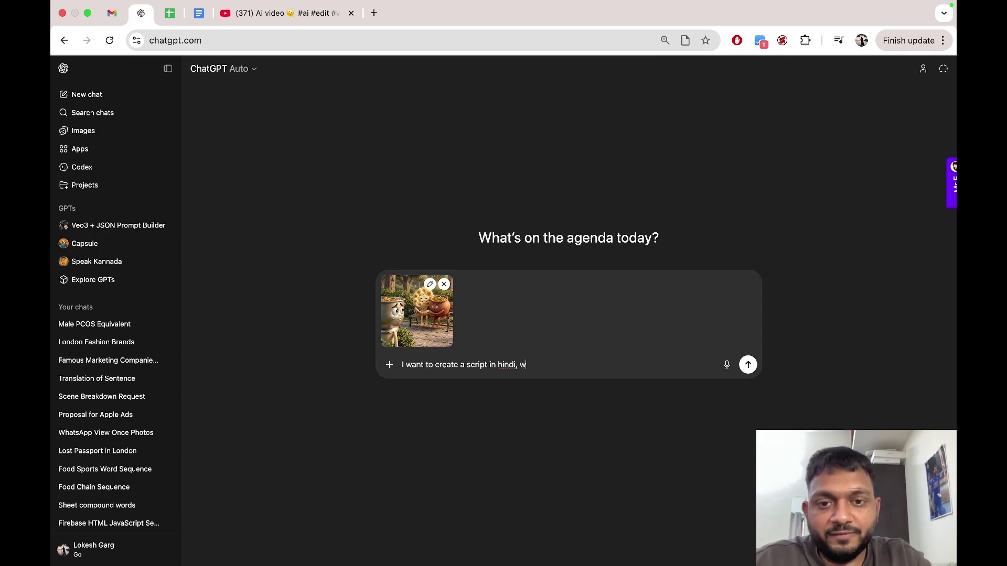
text(here the cholla and matart who is in the eart)
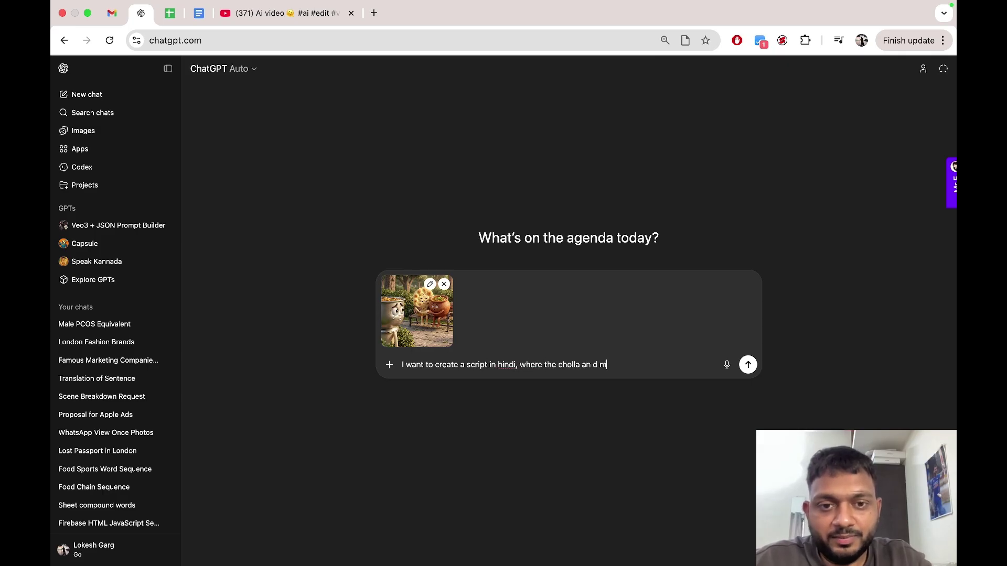
text(her p)
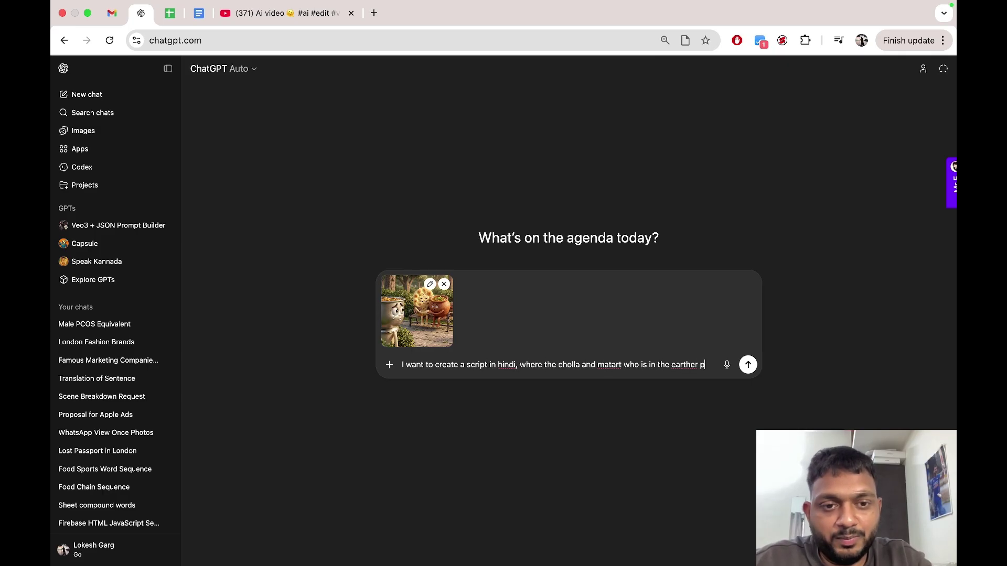
text(ot, is talking to each other in t)
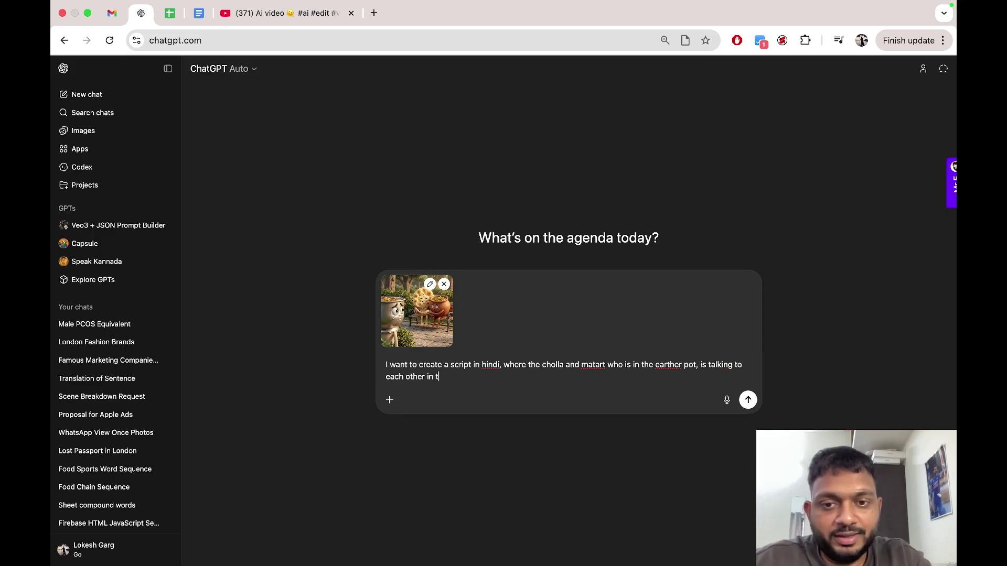
text(in)
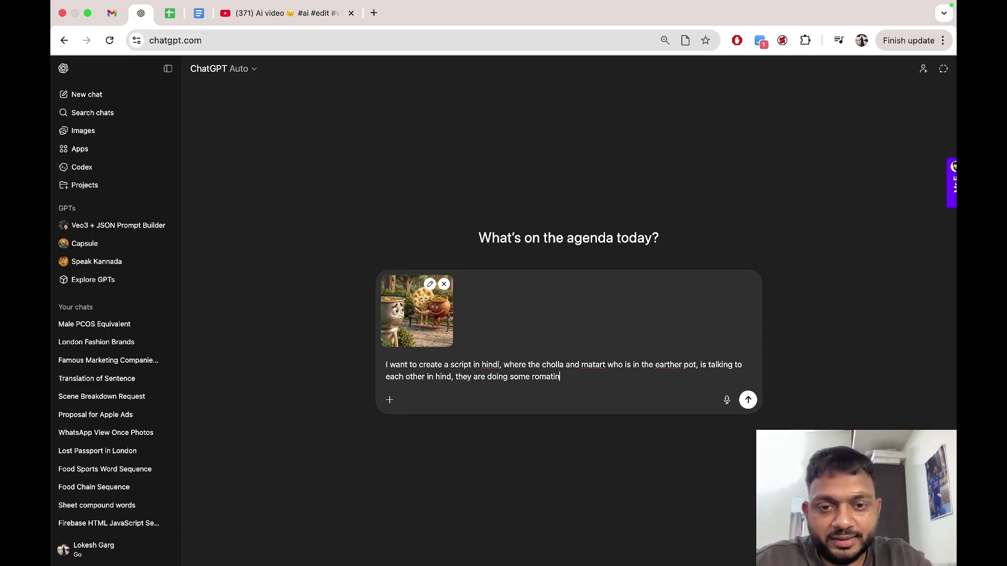
text(d, they are doing some romatic talk and I want the )
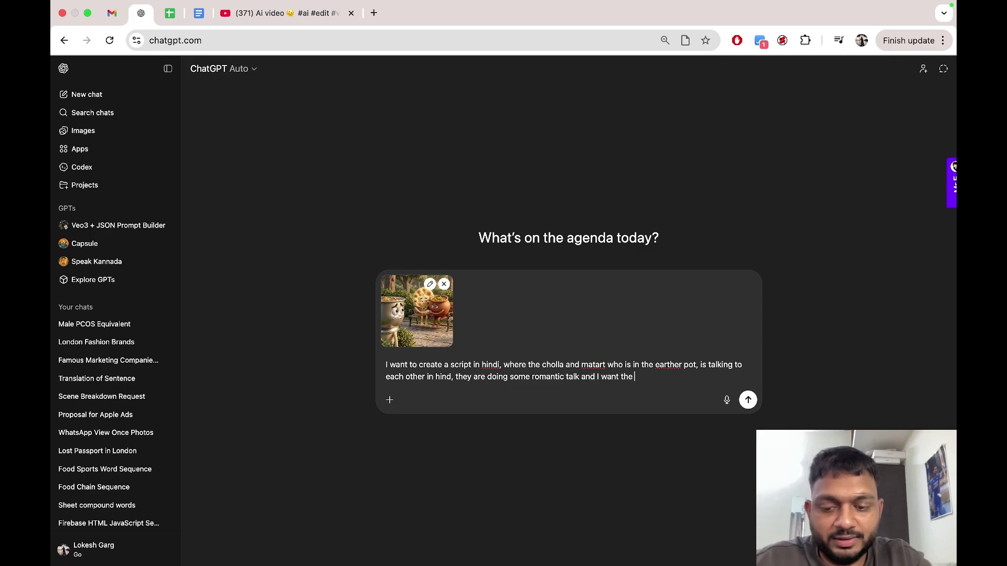
Limit the requested script to under 20 words and send the request with the attached image.
text(script to be under 15)
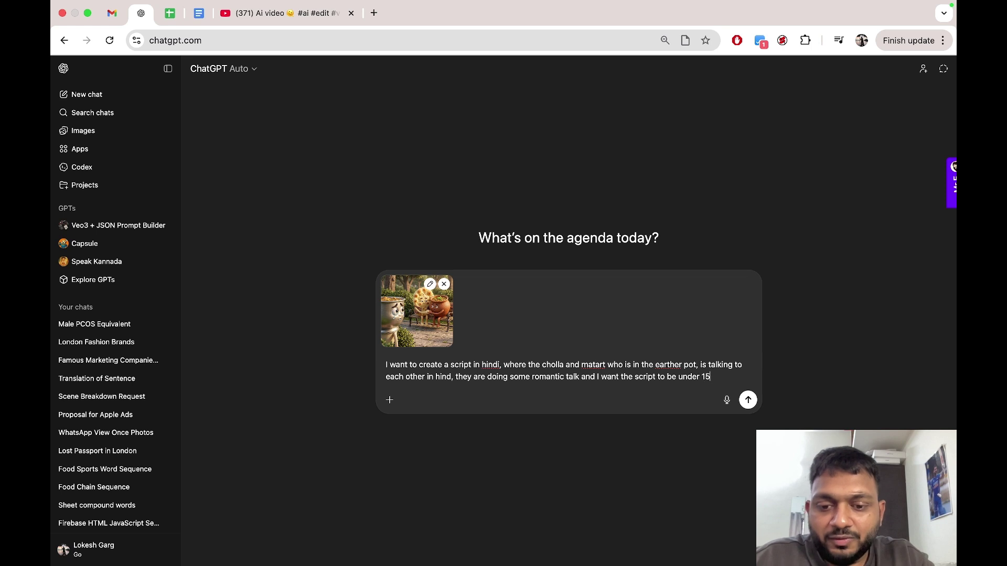
text(ord)
key(BackSpace)
key(BackSpace)
key(BackSpace)
key(BackSpace)
key(BackSpace)
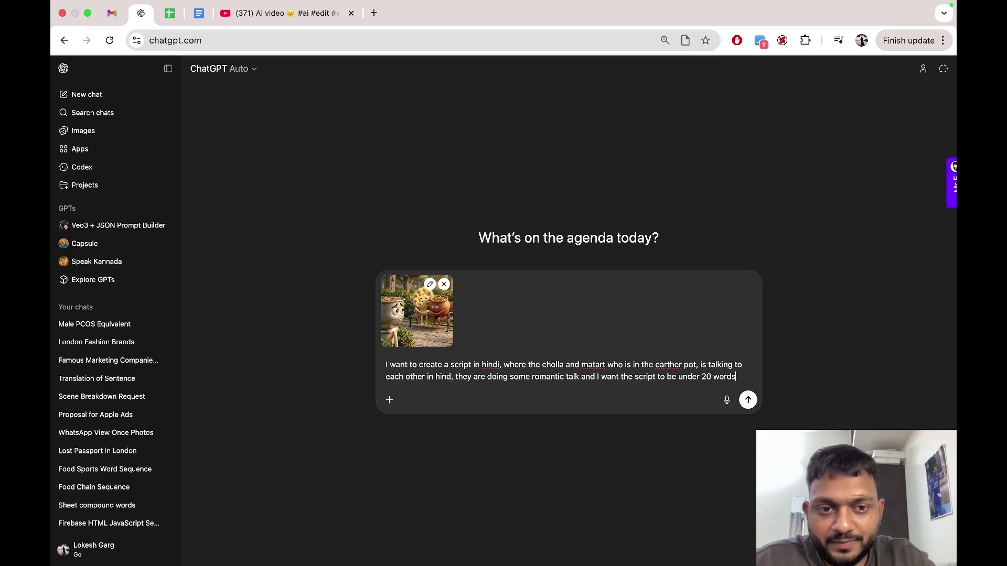
key(Return)
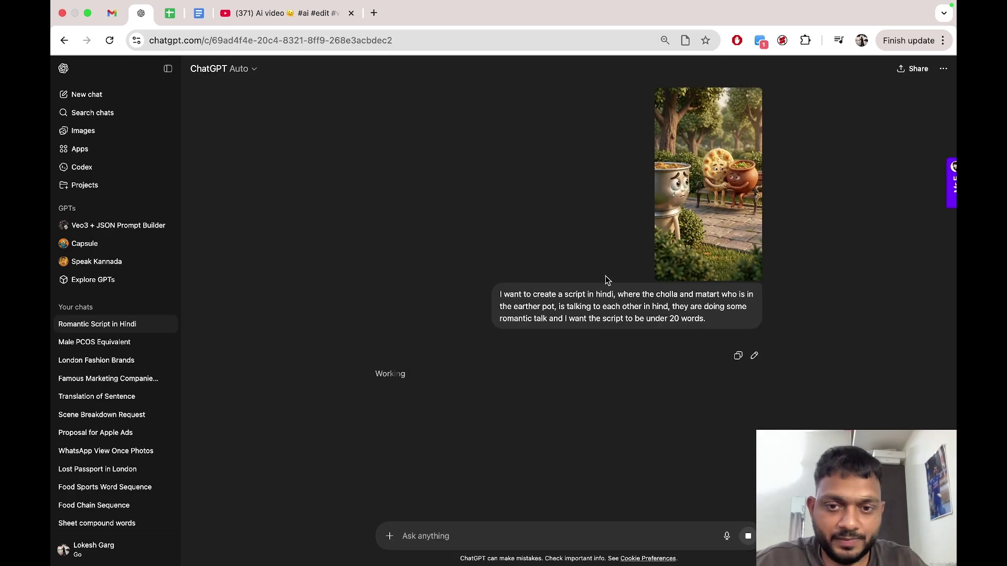
Edit the sent request to replace cholla with kulcha and resend it, then raise the limit to under 25 words and resend.
click(754, 354)
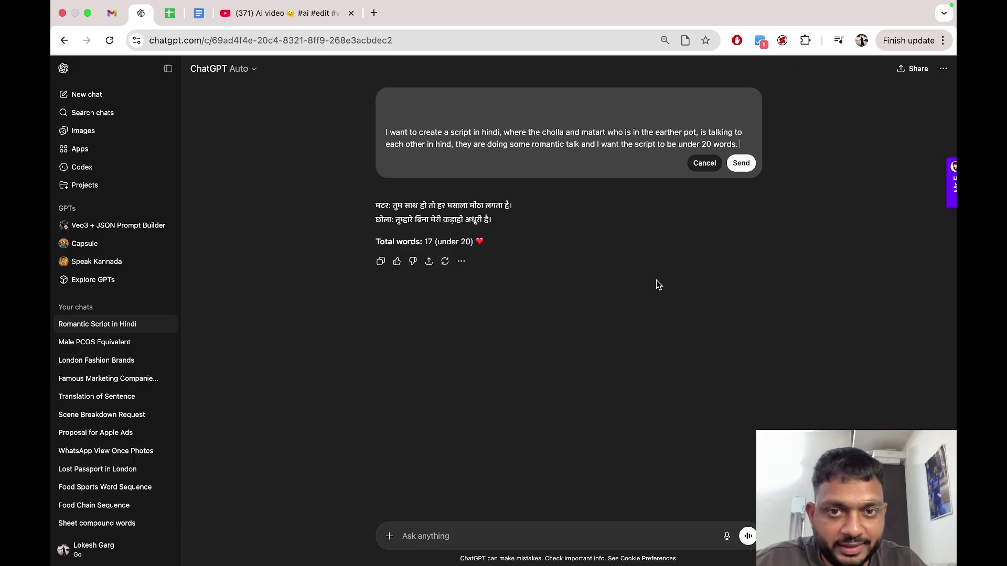
double_click(557, 134)
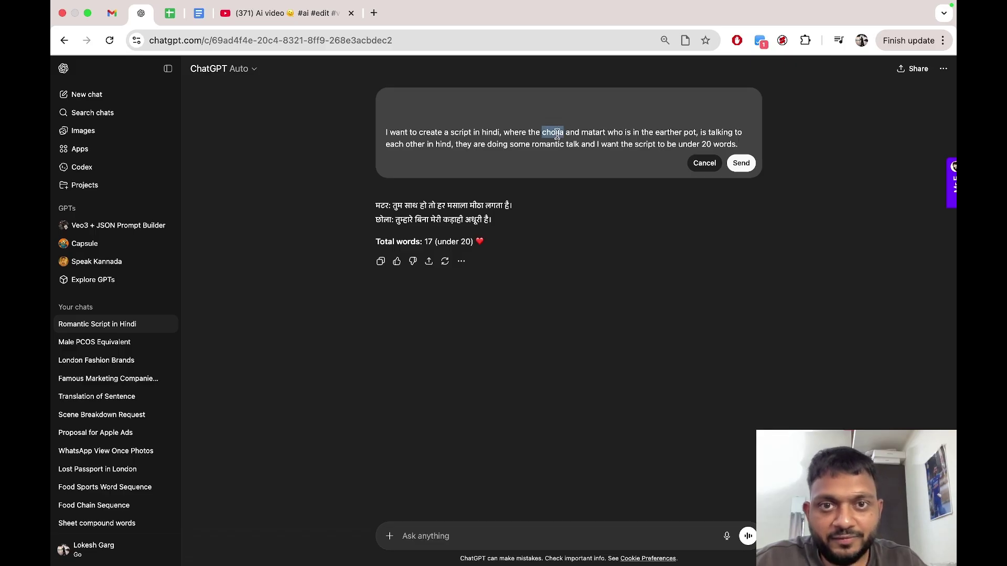
text(kulcha)
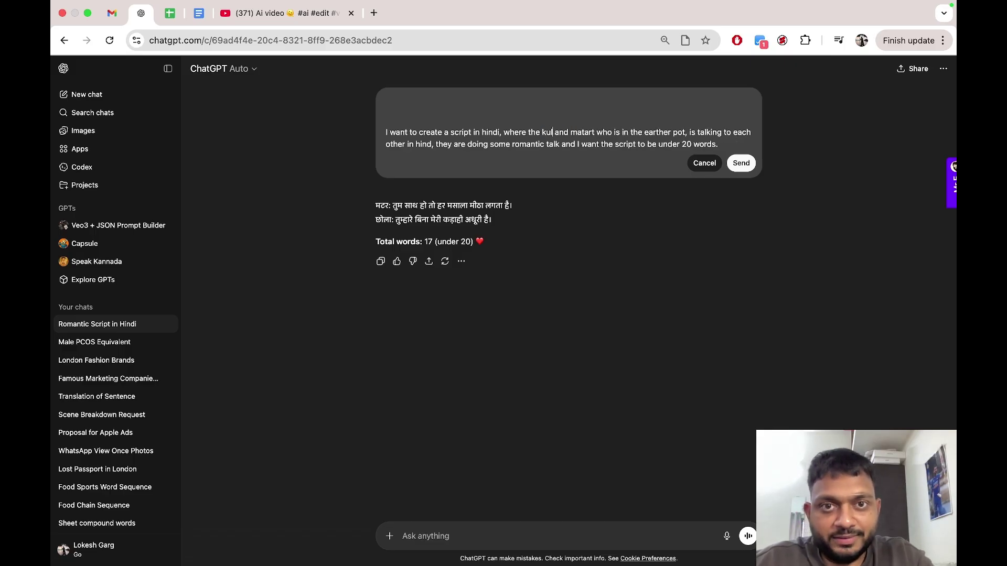
click(741, 163)
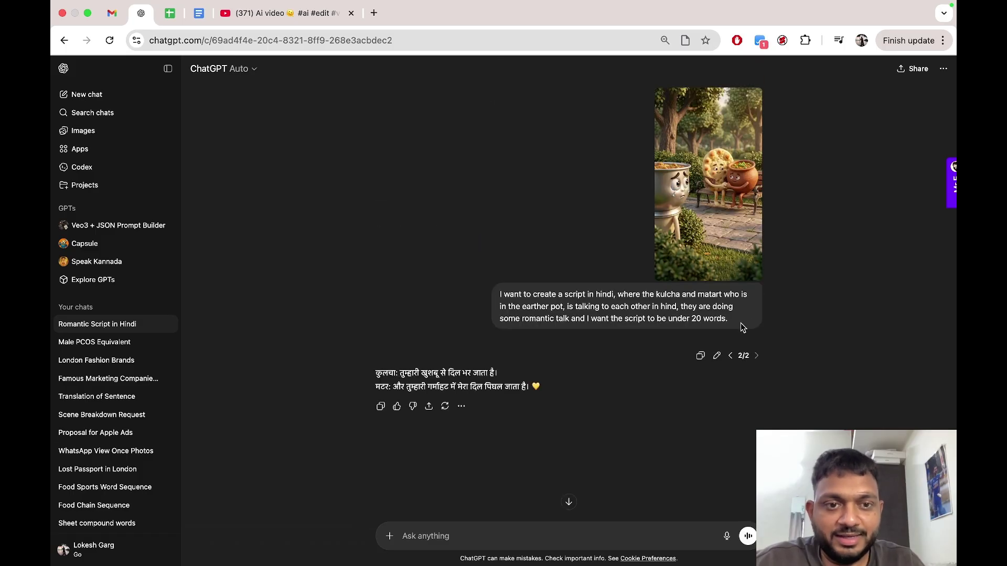
click(716, 355)
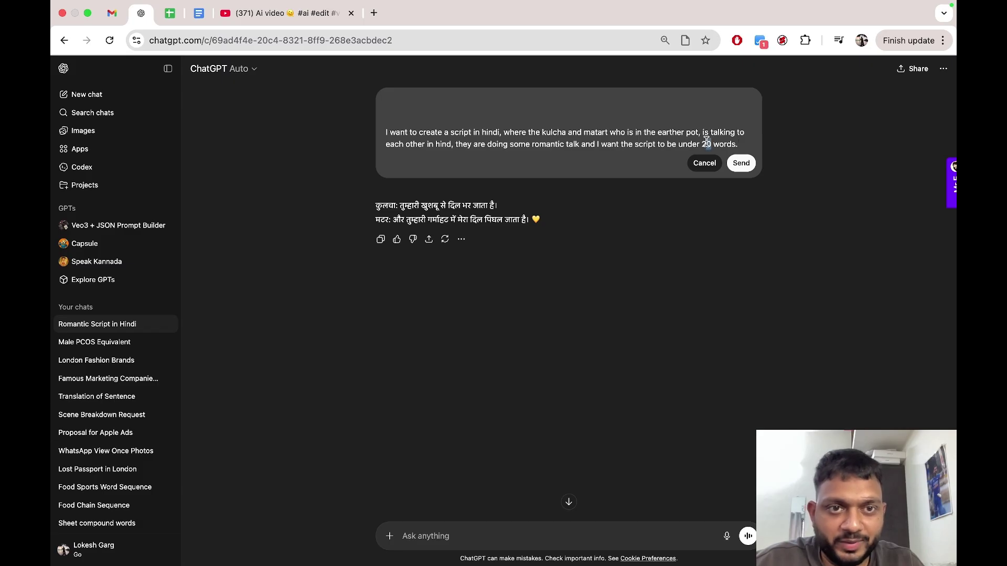
click(741, 164)
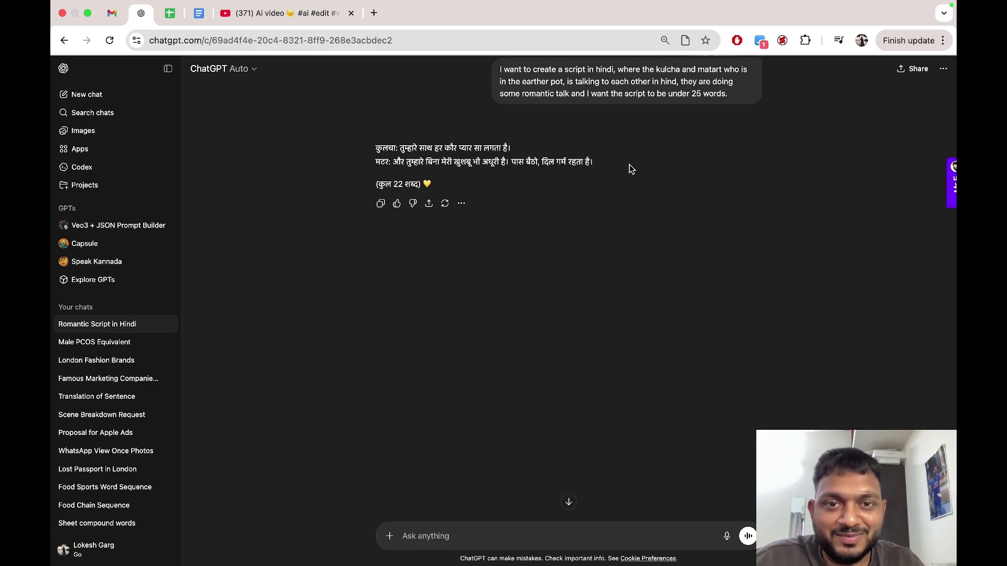
Add a separate line "Keep the conversation. around negative to matar" to the script request and resend it.
scroll(631, 167, up, 3)
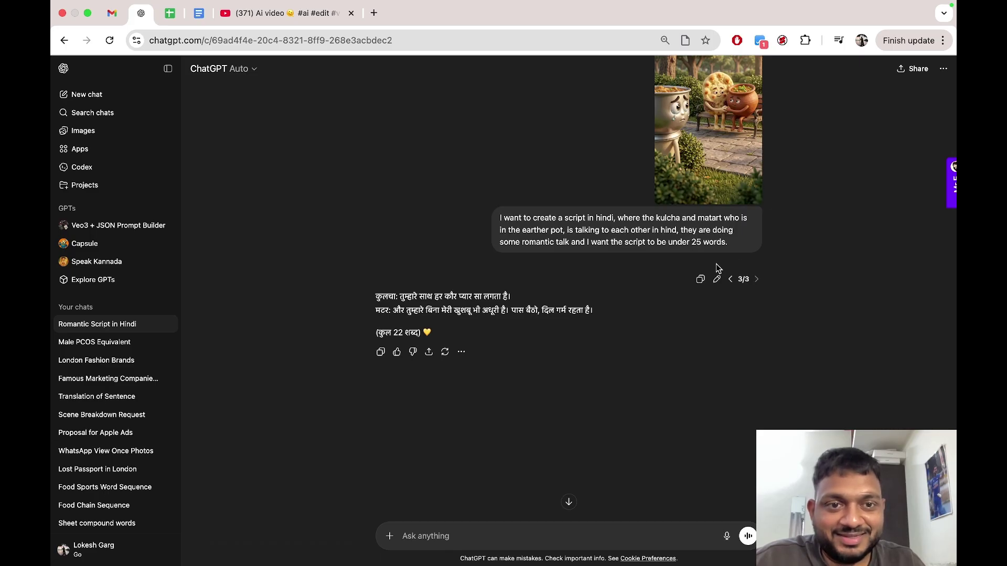
click(716, 279)
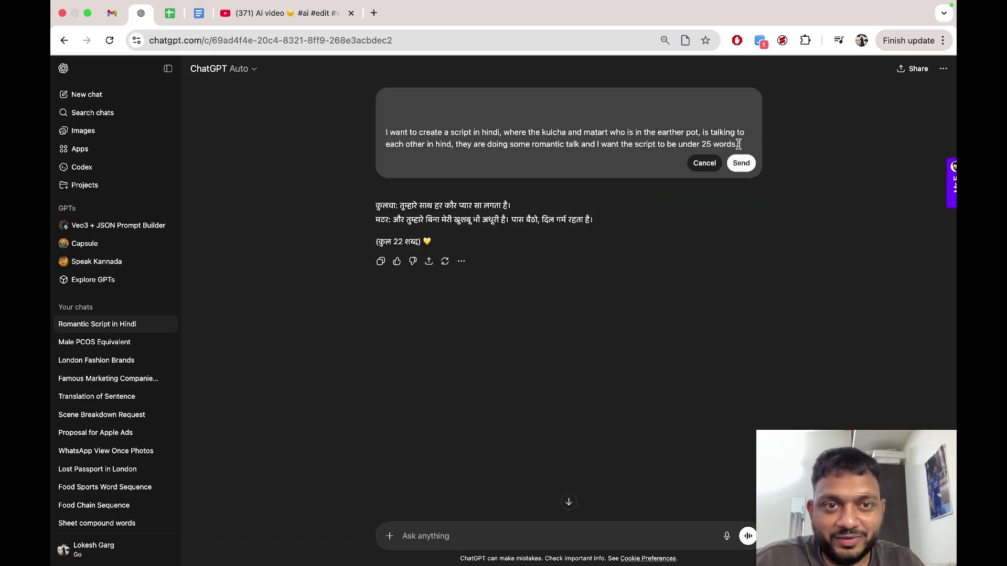
key(shift+Return)
key(shift+Return)
text(Keep it around)
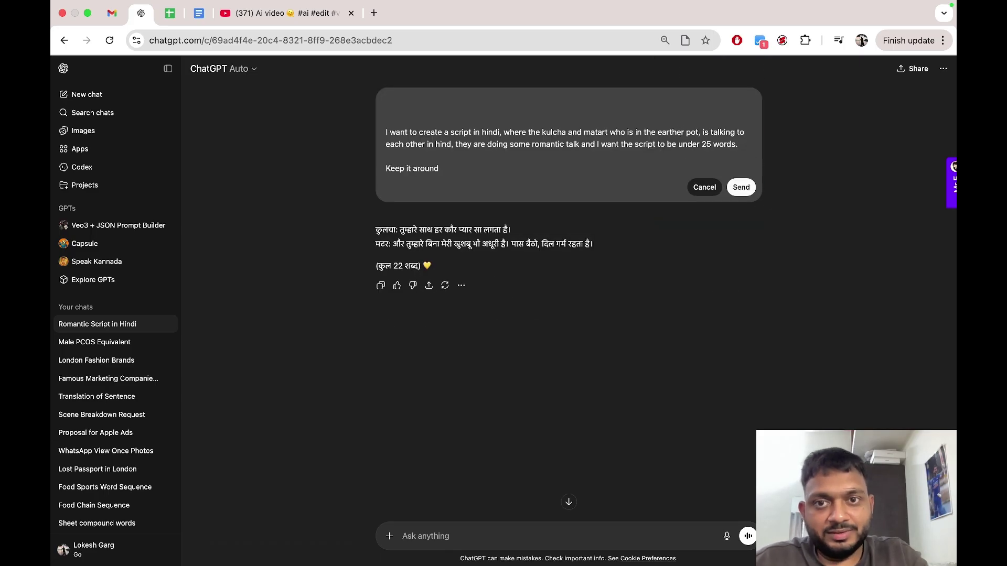
key(BackSpace)
key(BackSpace)
key(BackSpace)
key(BackSpace)
key(BackSpace)
key(BackSpace)
key(BackSpace)
key(BackSpace)
key(BackSpace)
text(the conversation. around negative to matar)
click(741, 187)
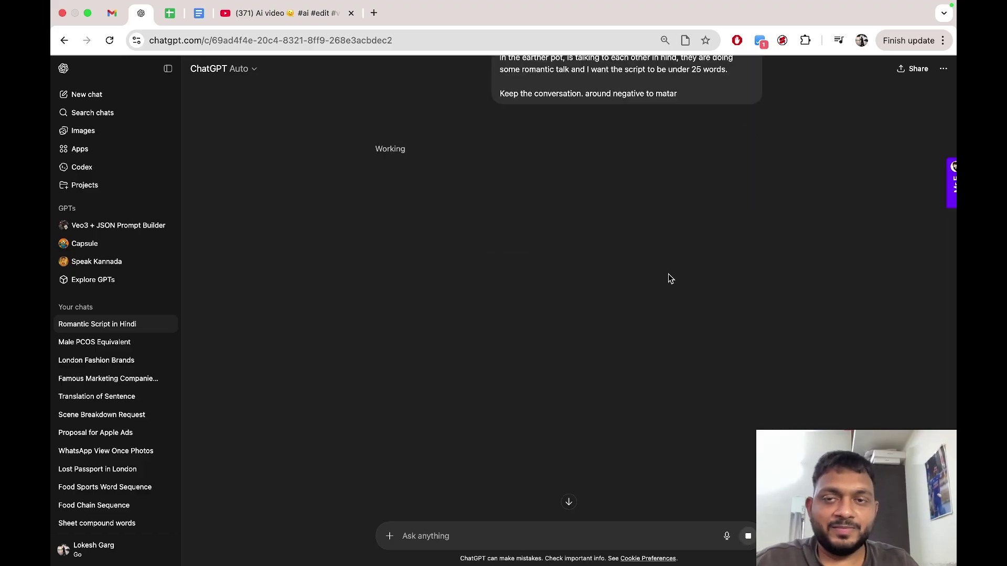
Correct "hind" to "hindi" in the script request, make the conversation negative to cholla instead of matar, and resend it.
scroll(668, 274, up, 4)
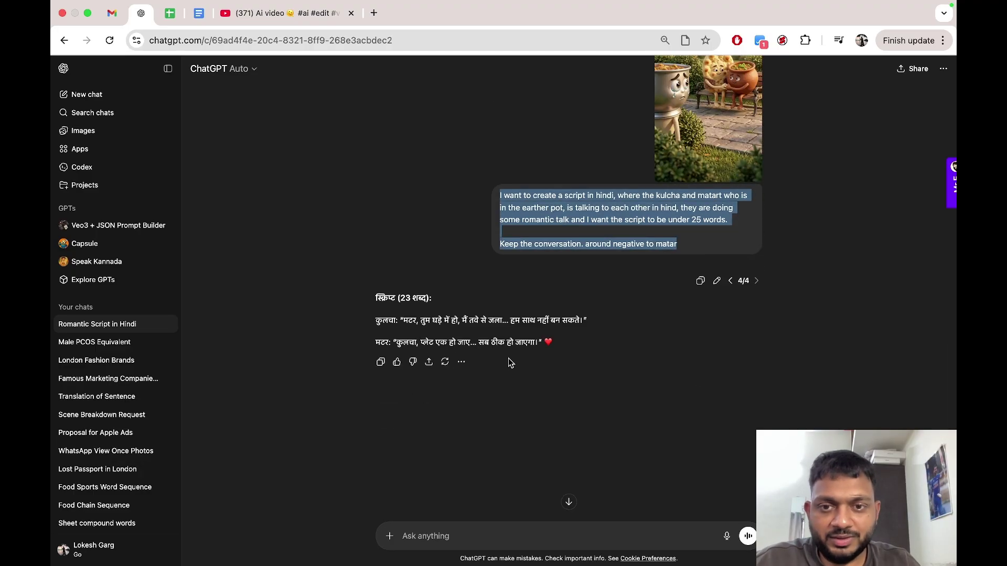
click(717, 279)
click(454, 145)
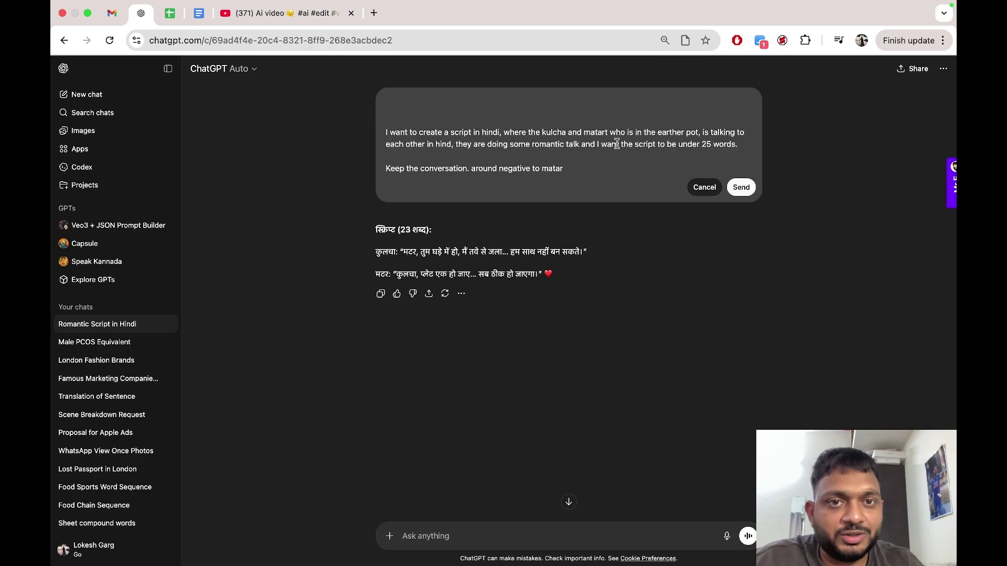
text(i)
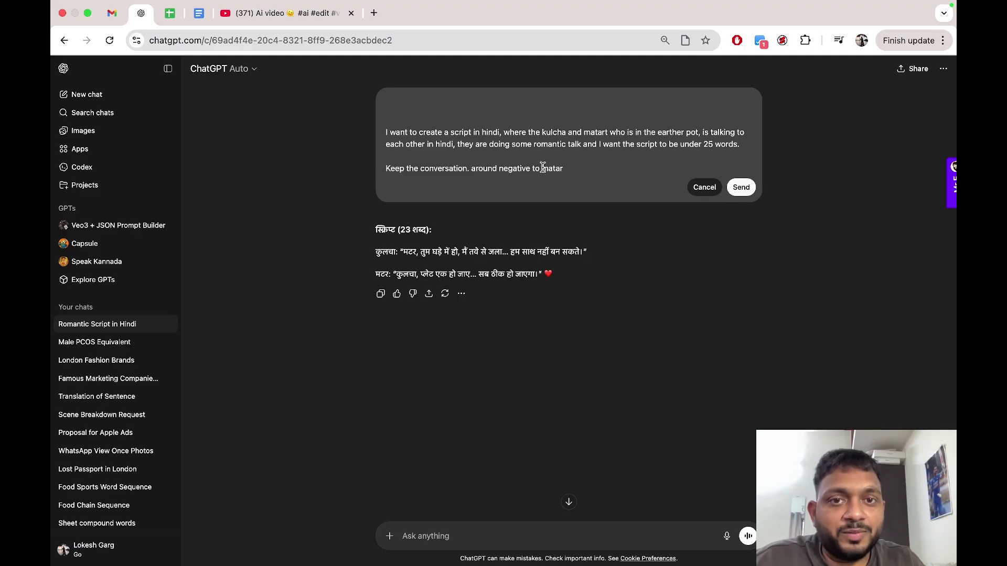
drag(543, 167, 586, 166)
key(BackSpace)
text(ch)
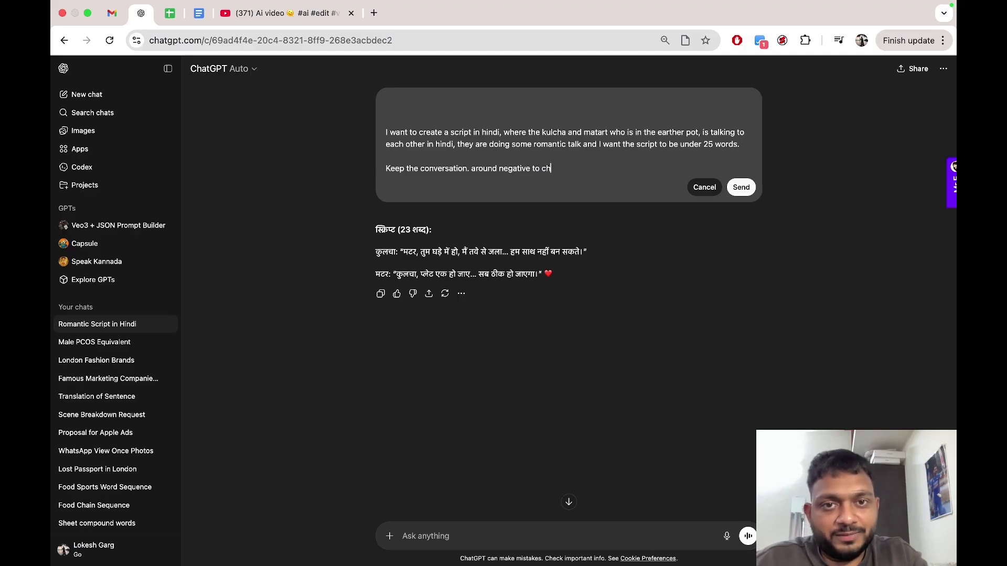
text(olla)
key(Return)
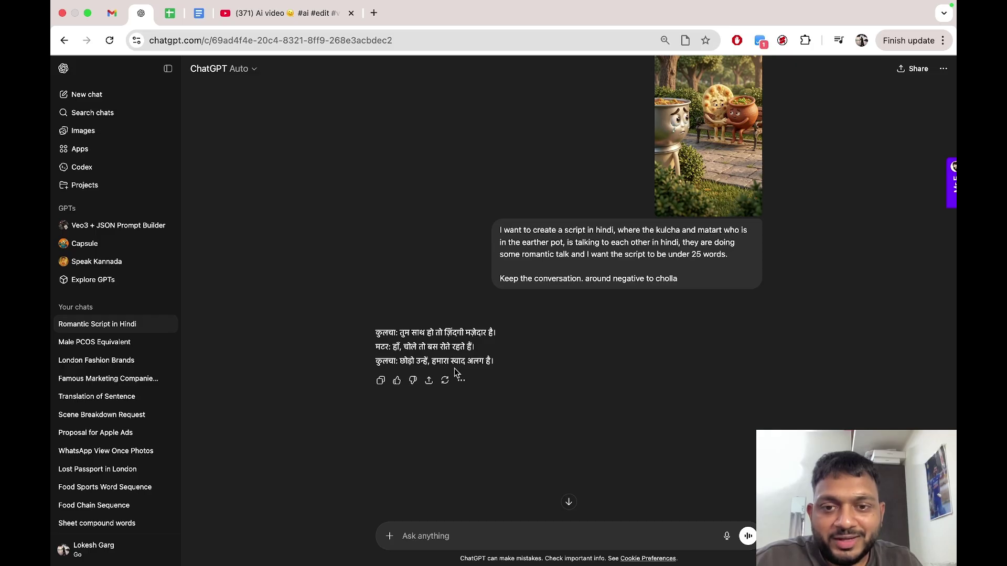
Ask for the script as a video prompt with the same dialogues, the above reference image and individuals referenced visually, and review the reply.
drag(498, 364, 371, 320)
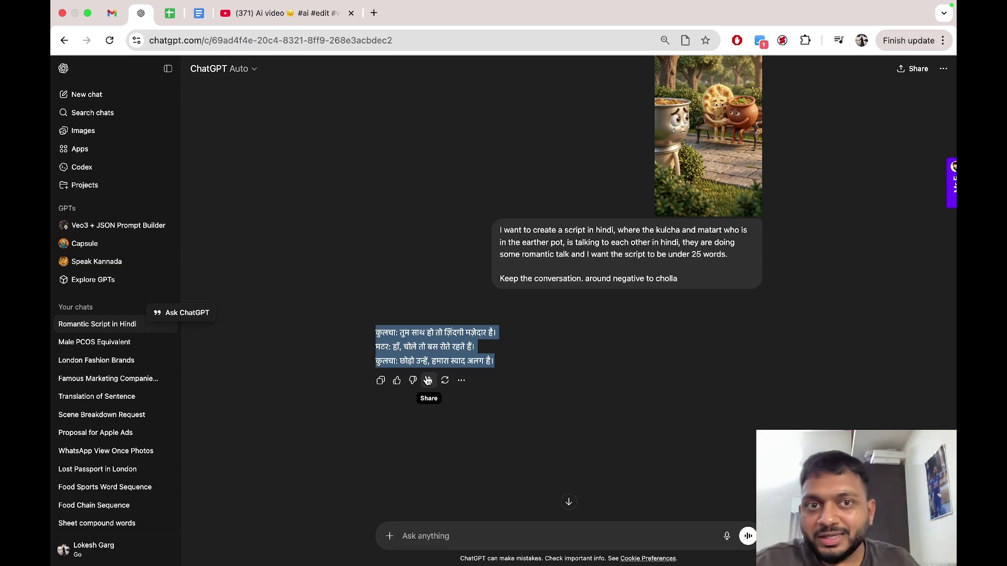
click(439, 538)
text(I want yo)
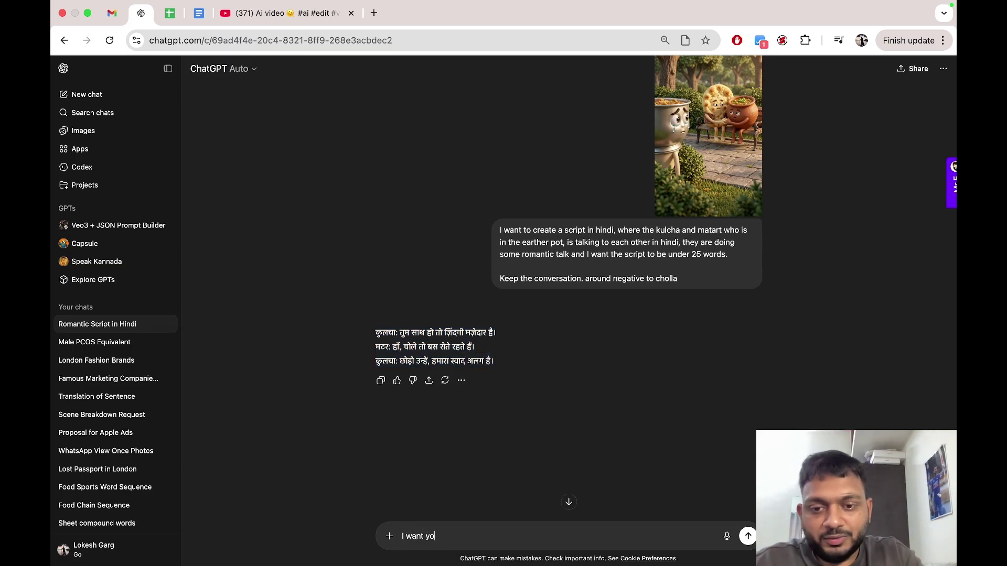
text(u to convert this into a video prompt where)
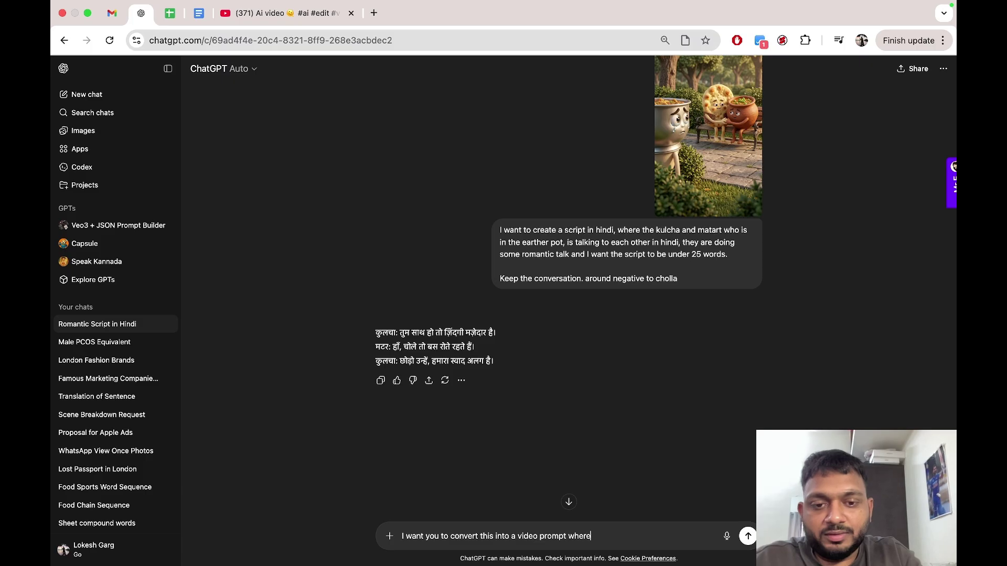
text( the dialouges remain same and the)
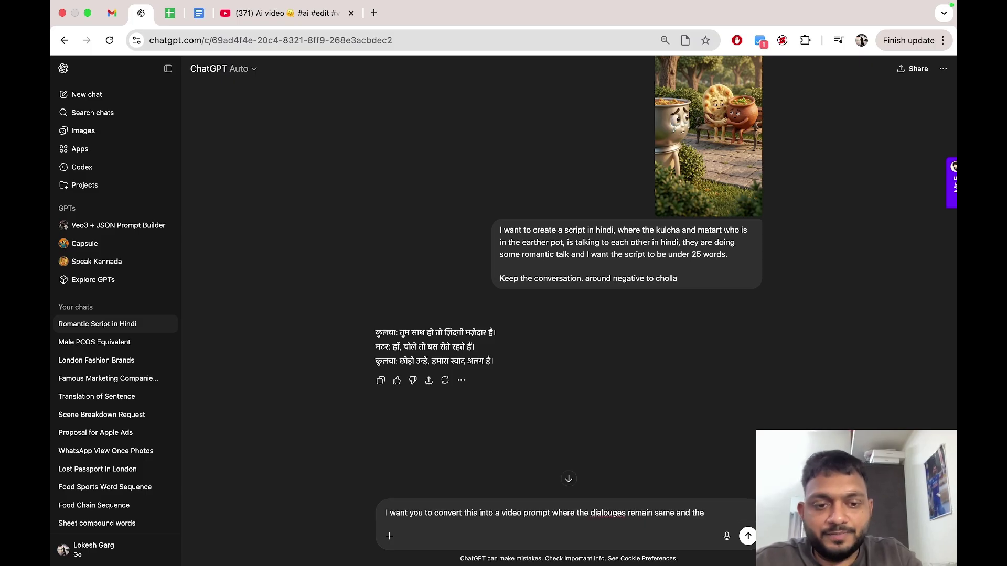
text( reference imaage is a)
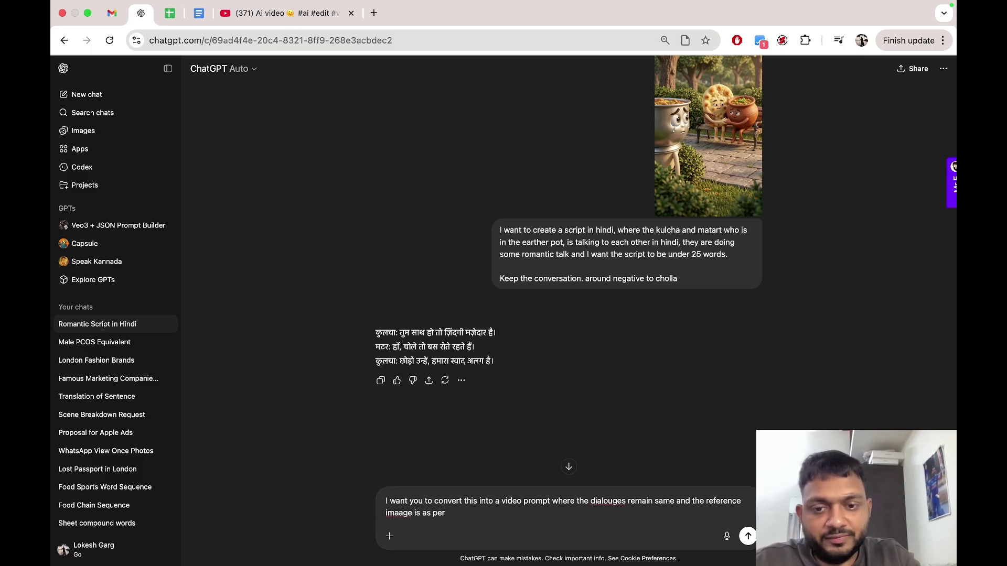
text(s given above, in the prompt try refrencing idividuals visually)
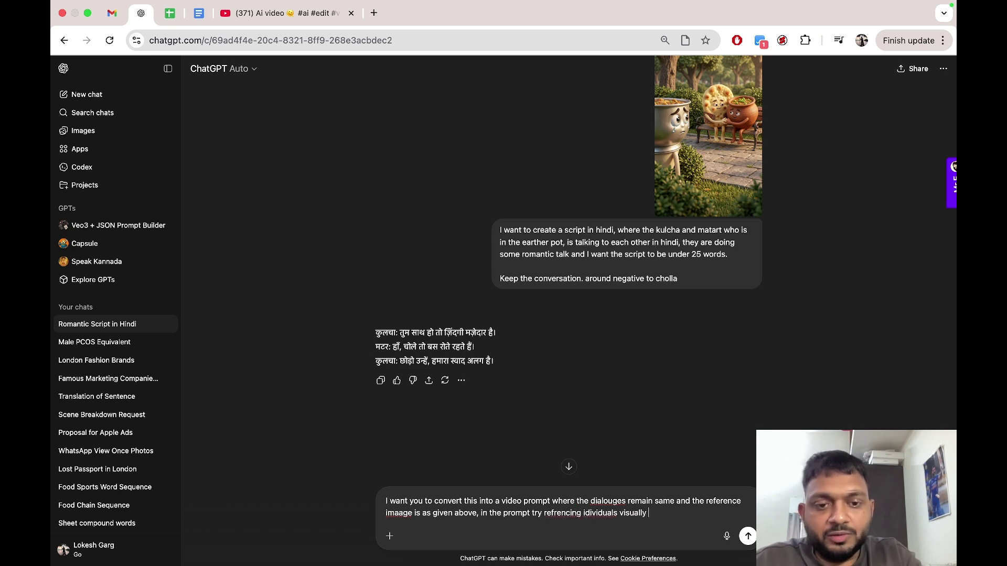
key(Return)
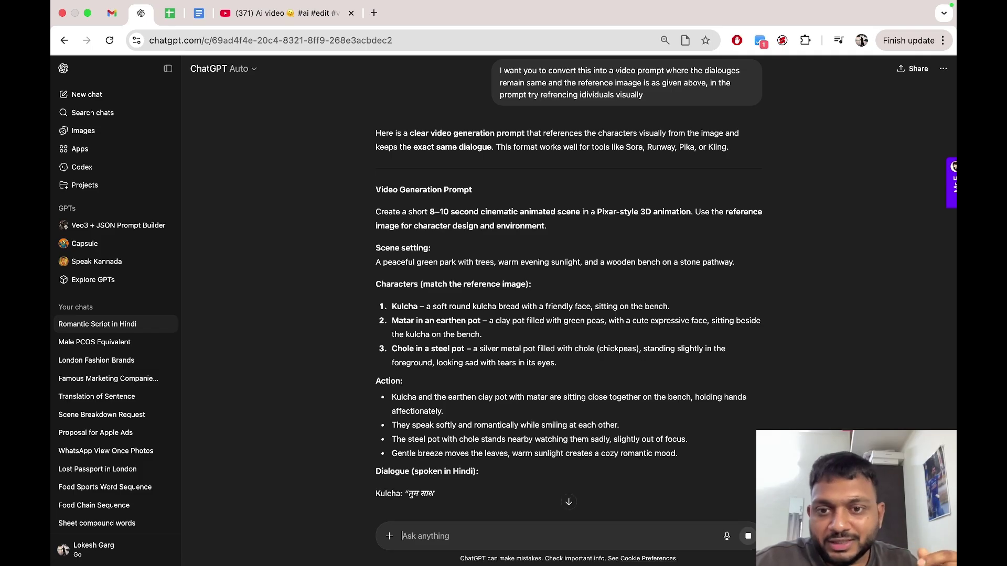
scroll(442, 519, down, 2)
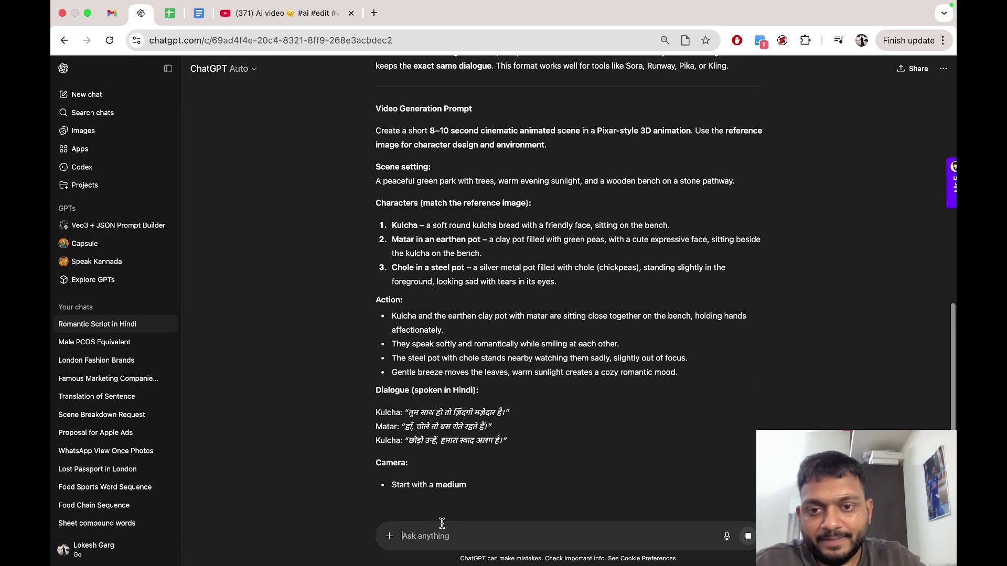
scroll(462, 451, down, 3)
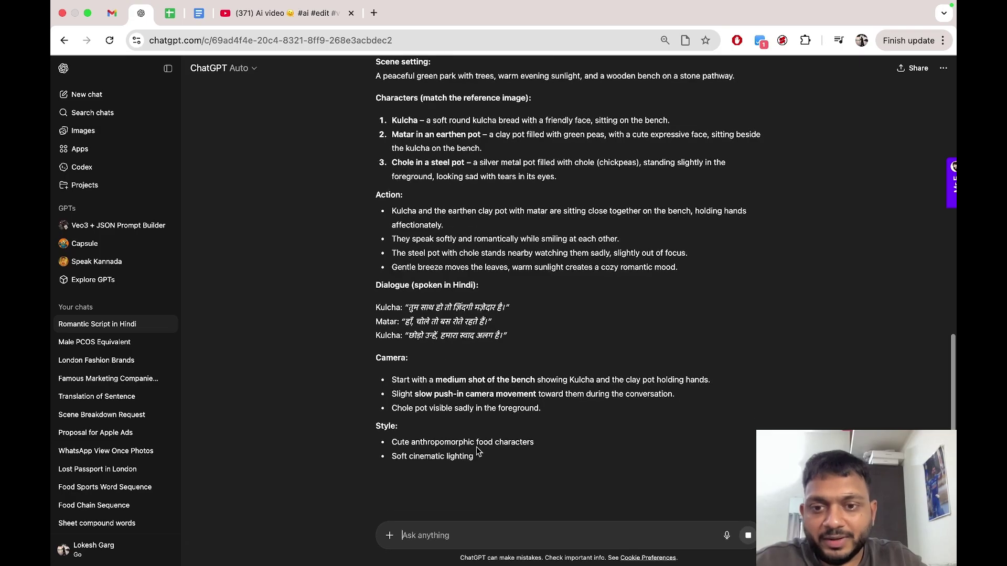
scroll(499, 447, down, 2)
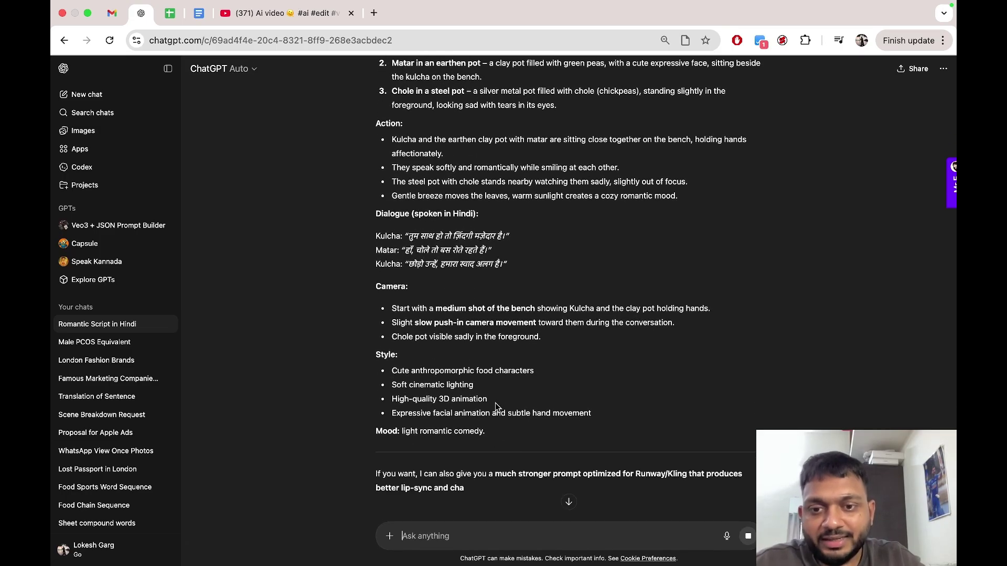
Ask ChatGPT to reformat the video prompt with "Can you give it in a code format".
click(480, 525)
text(Can you give it in a code format)
key(Return)
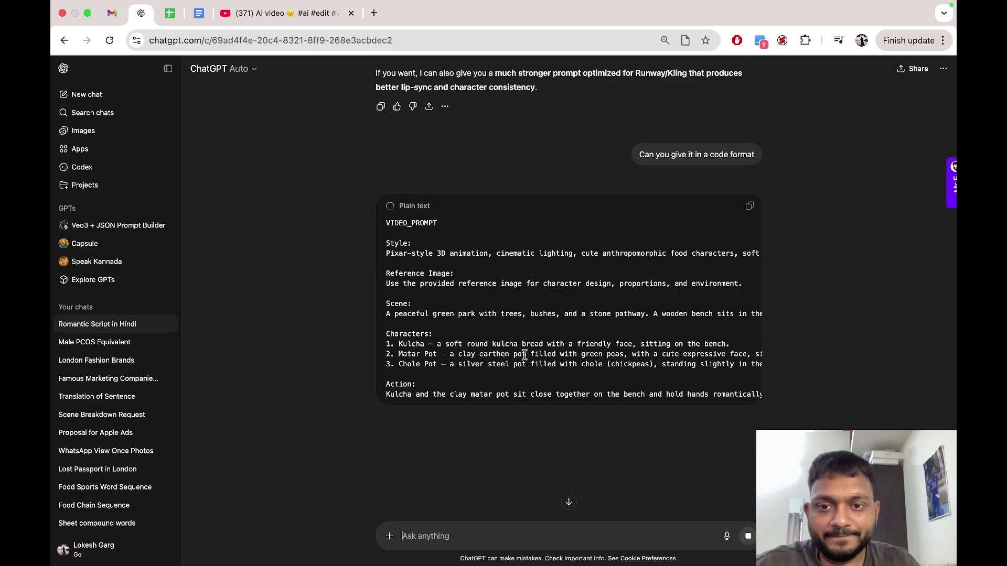
Switch to the Google AI Studio window and open a fresh AI Studio playground at aistudio.google.com in a new tab.
key(ctrl+Right)
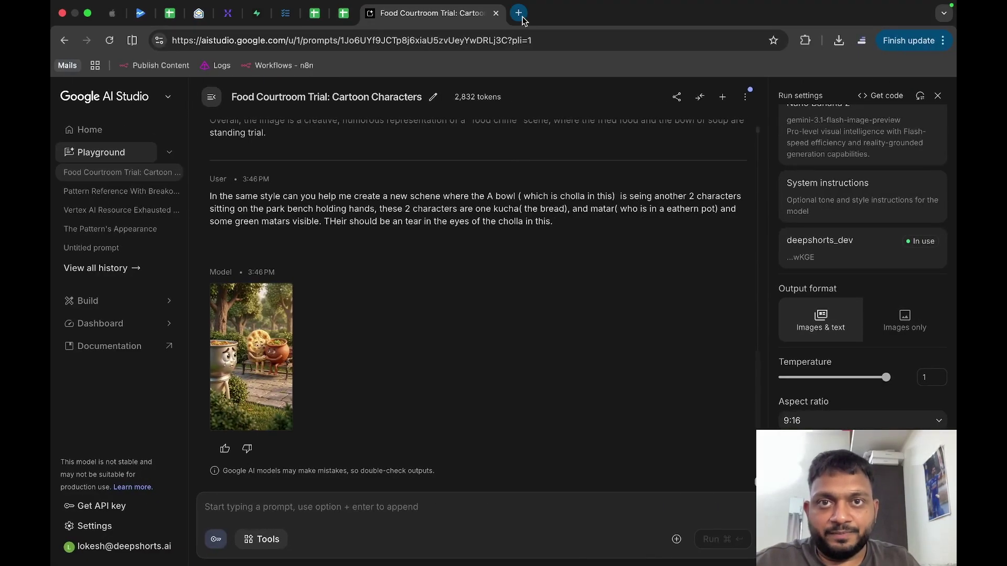
click(519, 13)
text(af)
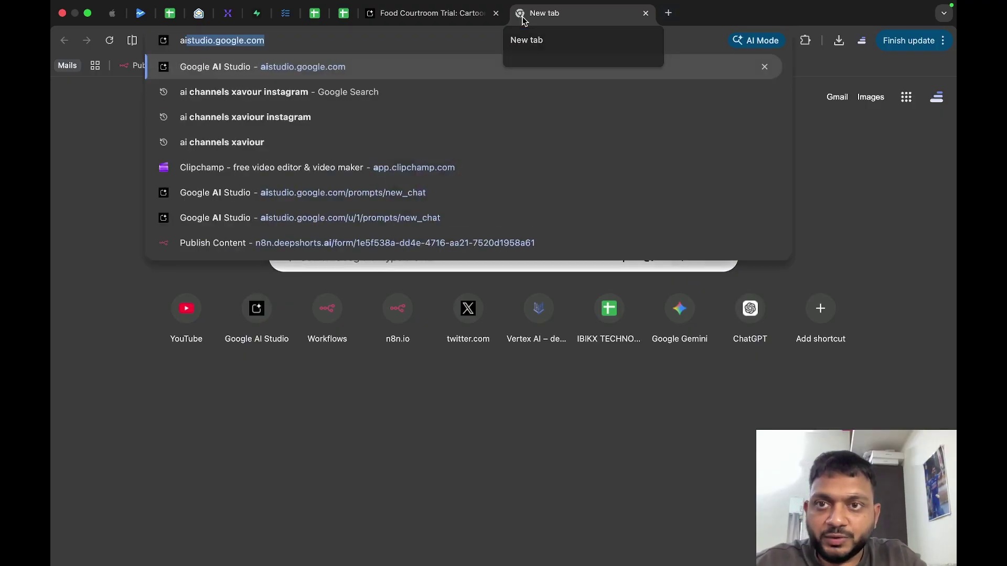
key(BackSpace)
text(i)
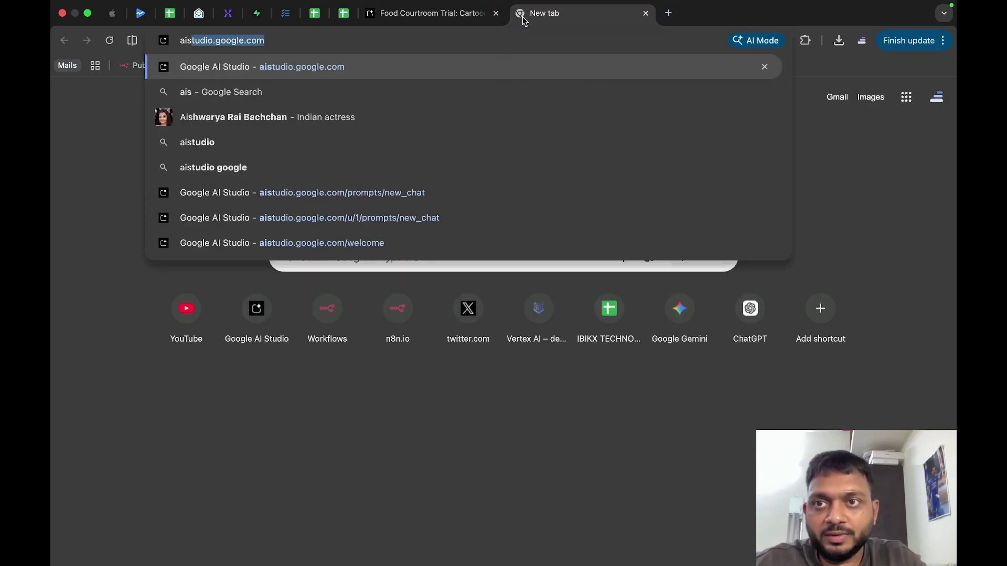
key(Return)
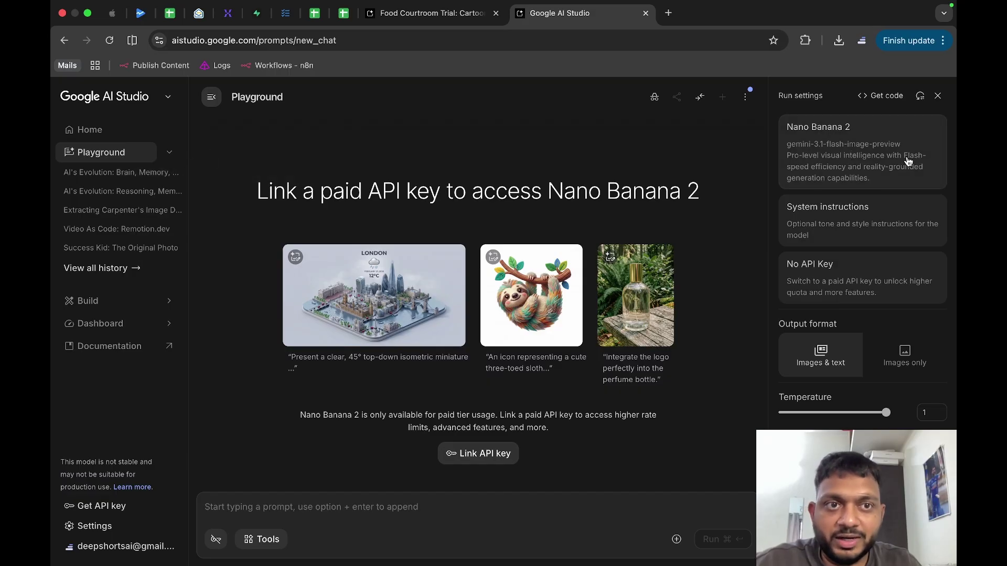
Choose the Veo 3.1 video model for the new prompt and set the aspect ratio to 9:16.
click(861, 160)
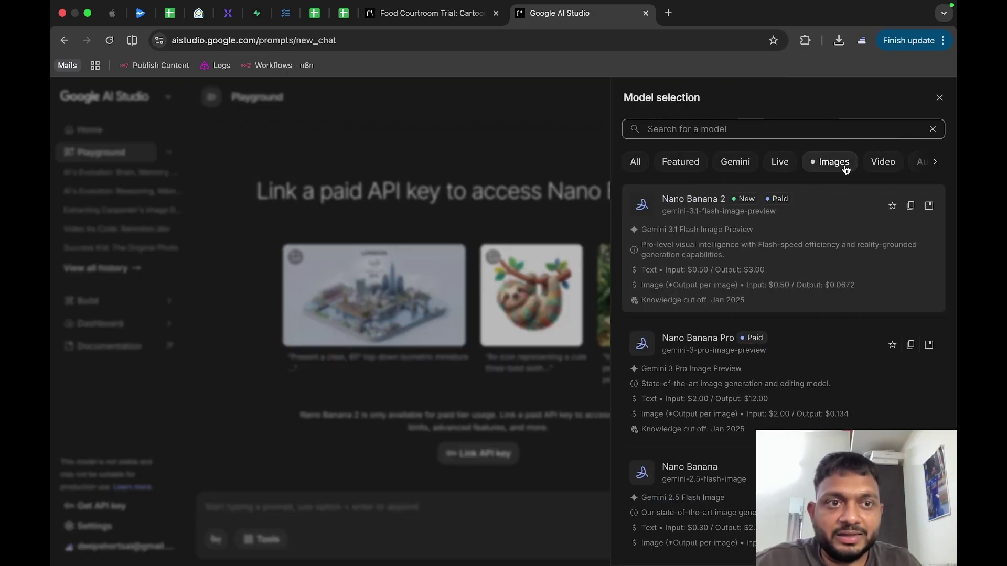
click(885, 163)
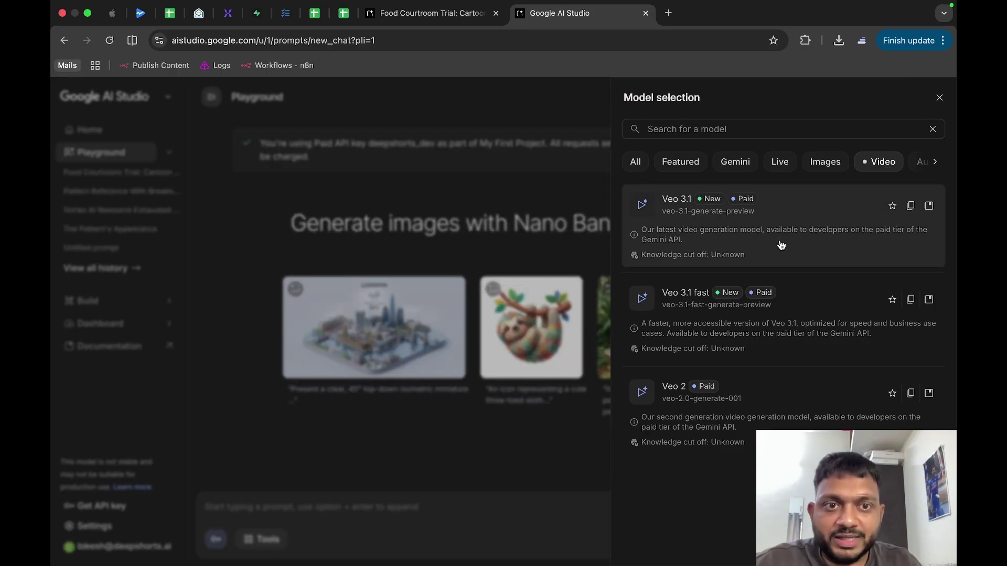
click(780, 245)
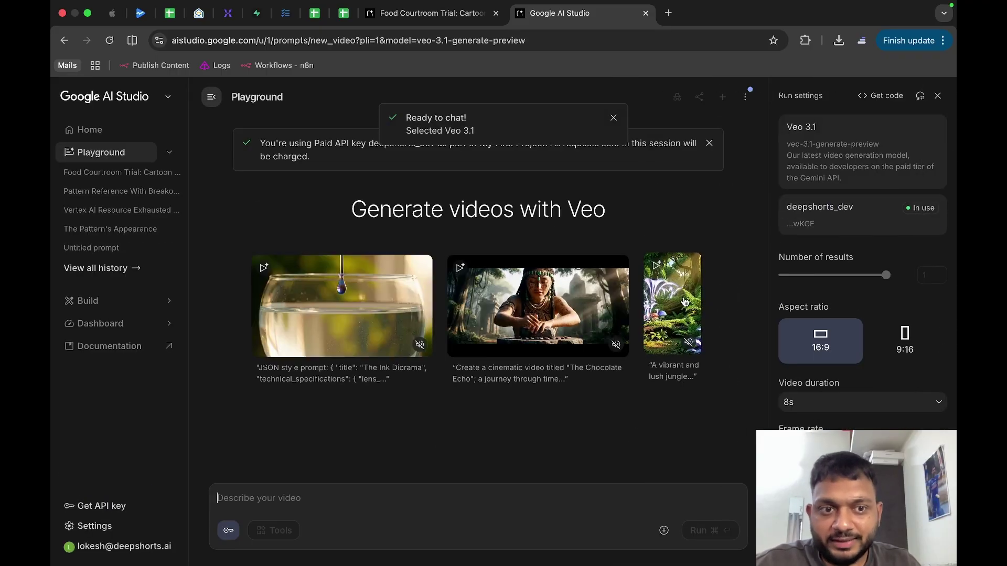
click(914, 341)
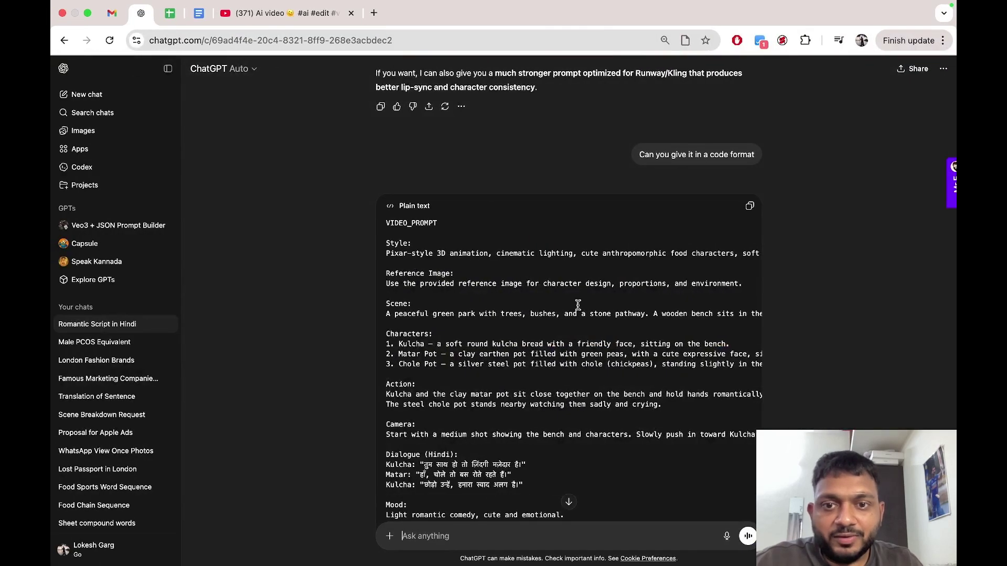
Copy the code-format video prompt from ChatGPT into the Veo prompt in AI Studio and remove the VIDEO_PROMPT heading above Style.
scroll(577, 303, down, 5)
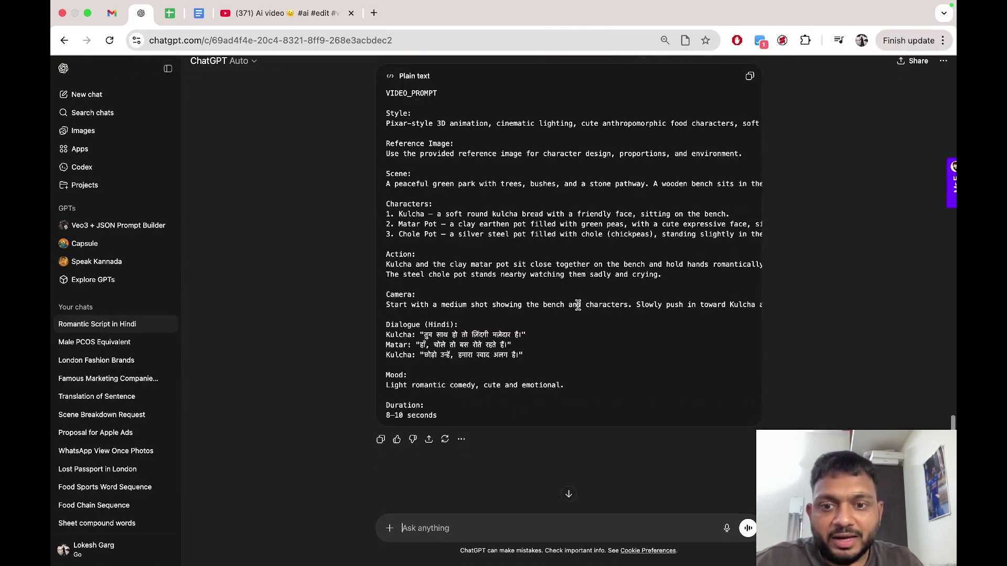
scroll(629, 283, up, 4)
scroll(694, 264, down, 4)
scroll(713, 239, up, 2)
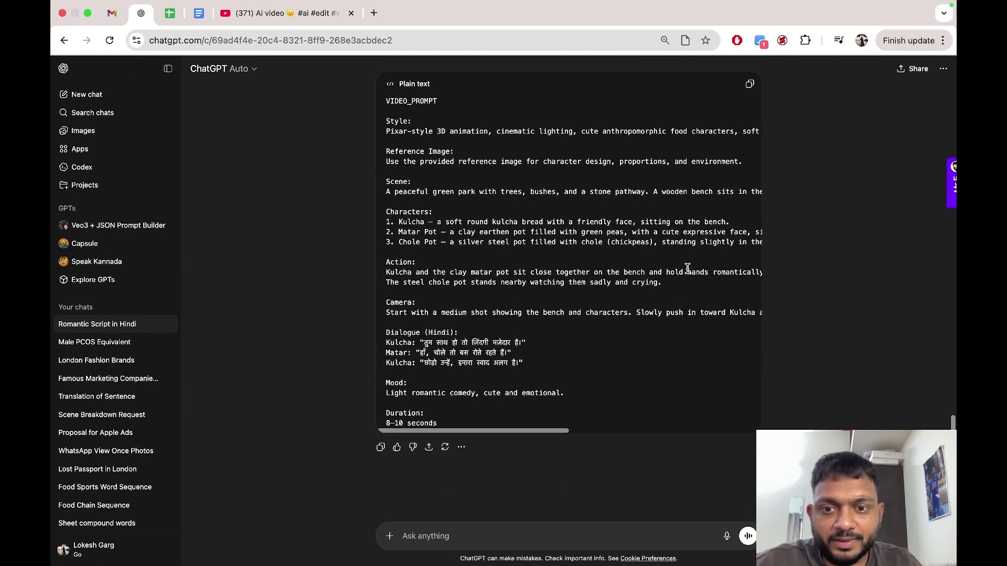
click(749, 168)
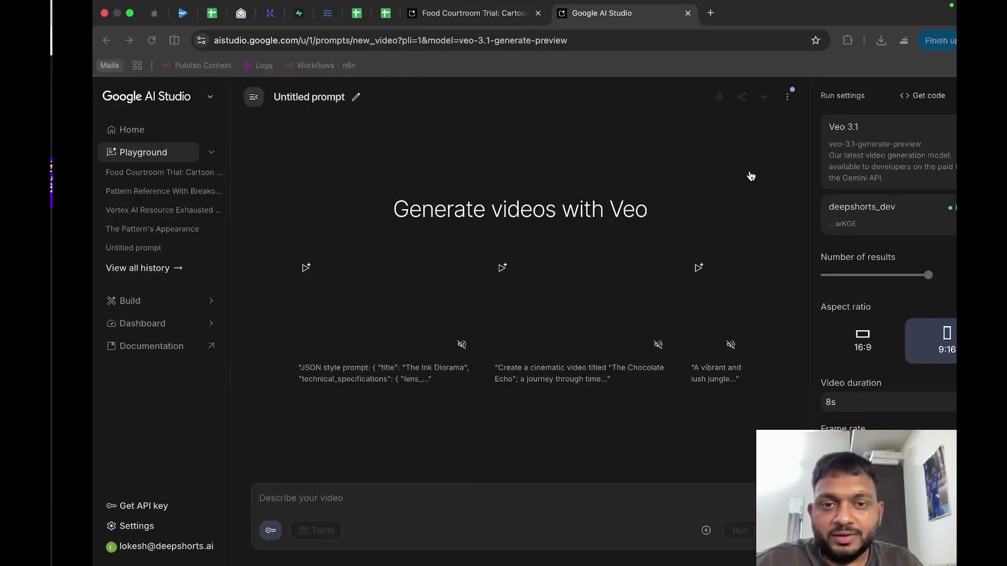
click(398, 505)
key(super+v)
scroll(382, 440, up, 10)
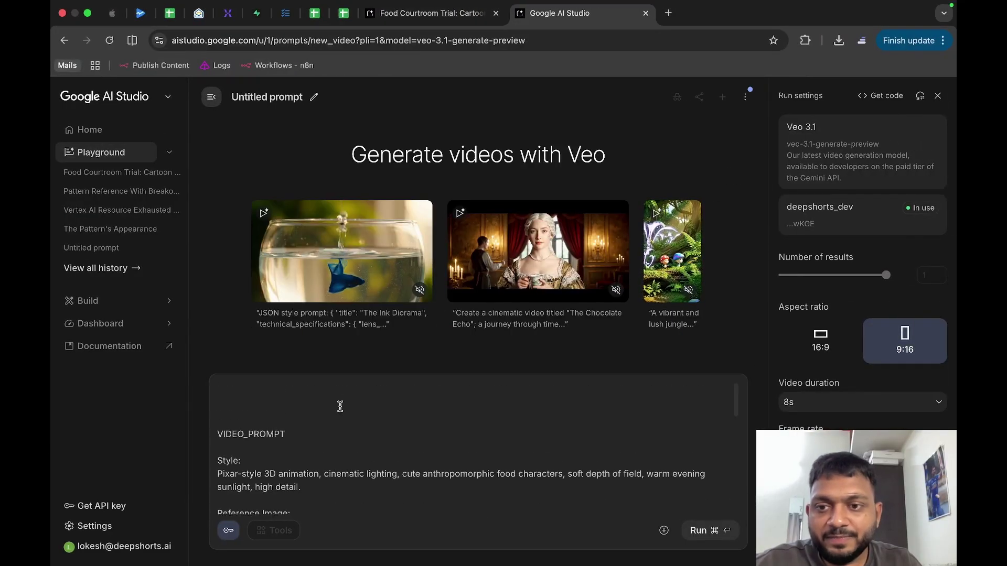
drag(305, 393, 162, 394)
key(BackSpace)
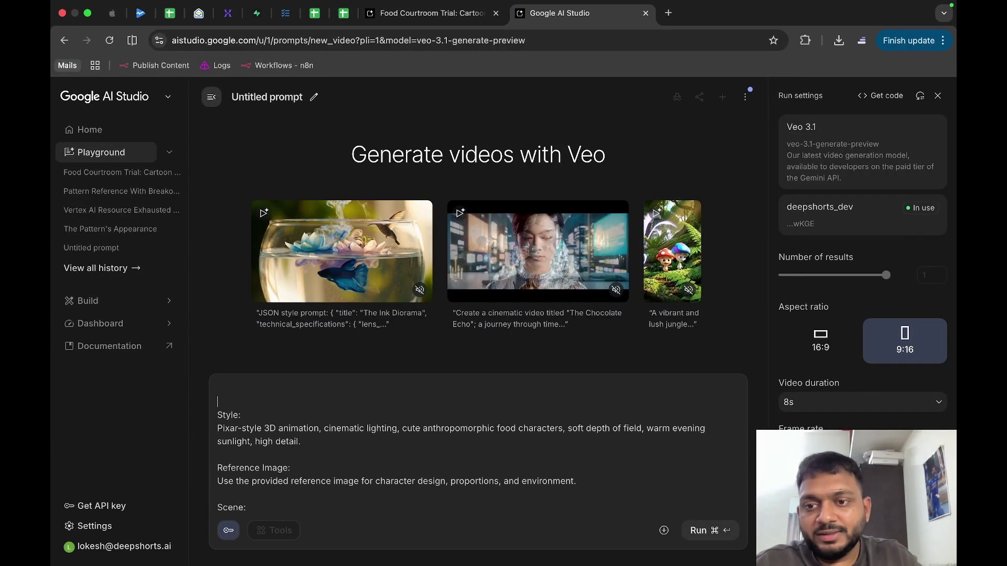
Change the duration at the end of the video prompt to "8 seconds".
scroll(289, 504, down, 8)
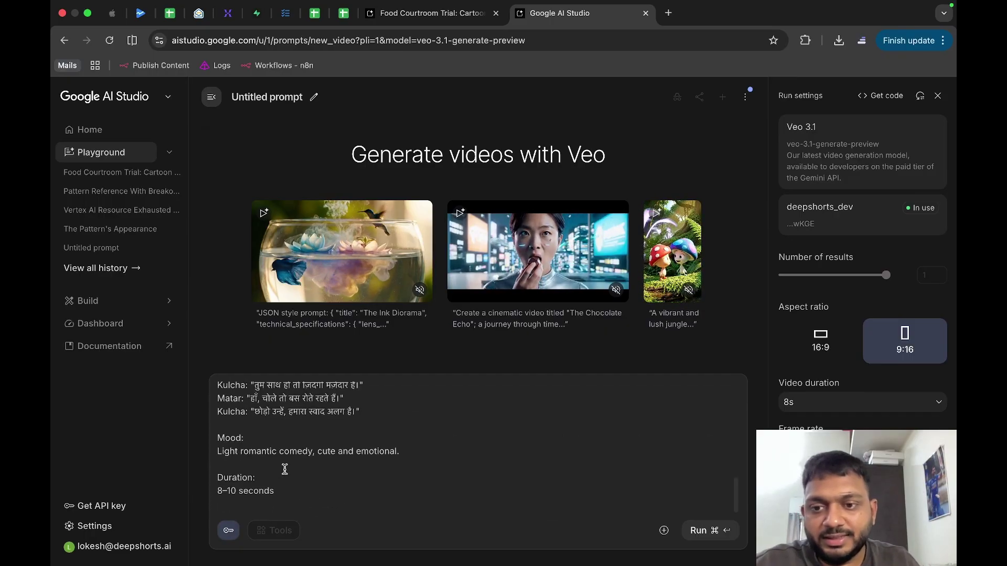
drag(289, 504, 215, 507)
key(BackSpace)
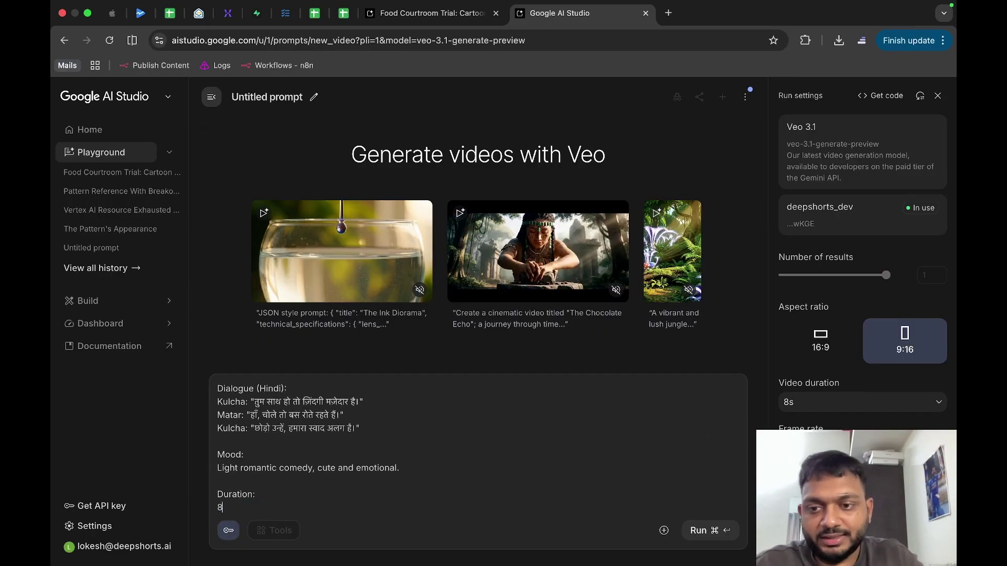
text(8 seconds)
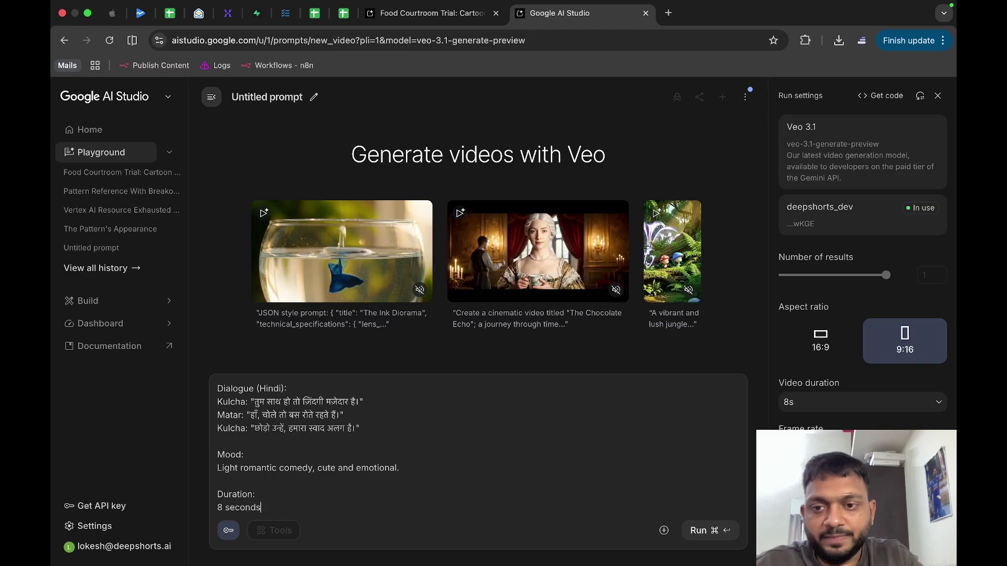
Attach today's generated park bench image, the 3_56PM PNG in Downloads, to the video prompt.
click(663, 530)
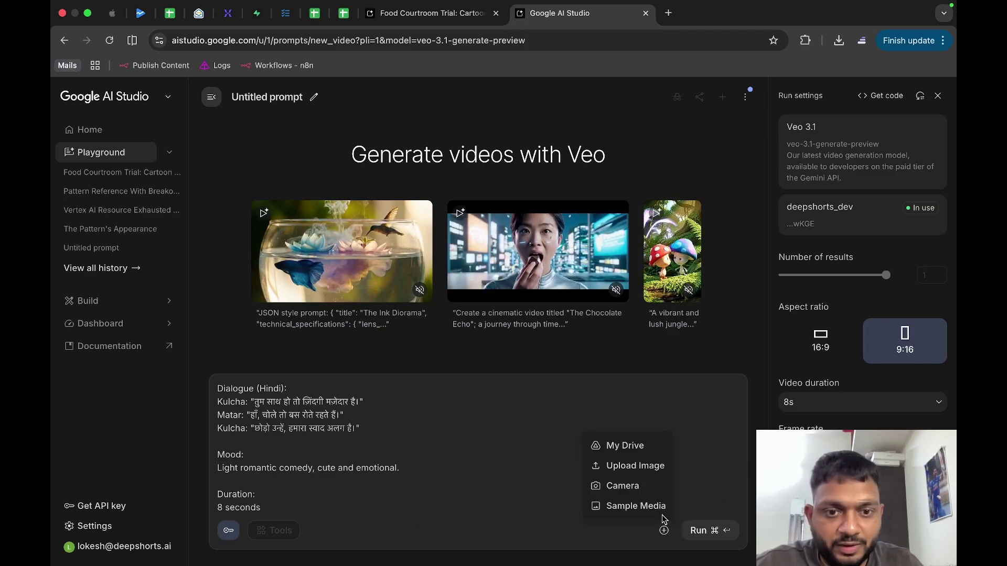
click(640, 468)
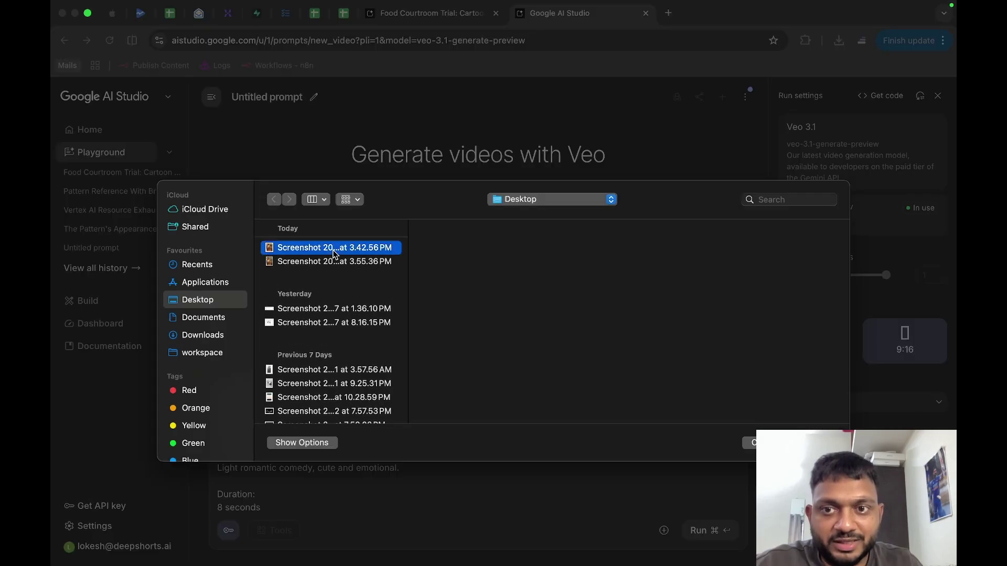
click(333, 264)
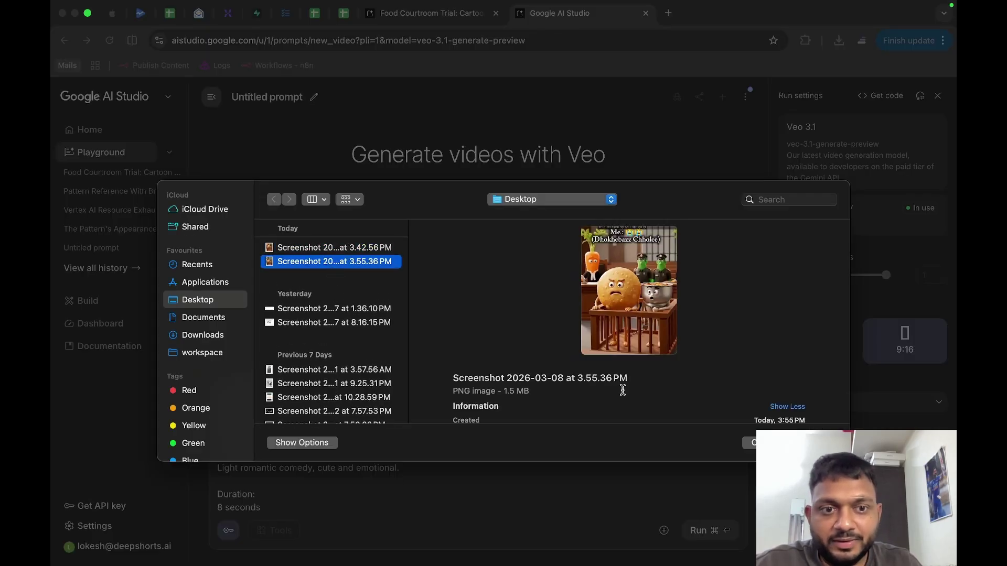
click(197, 338)
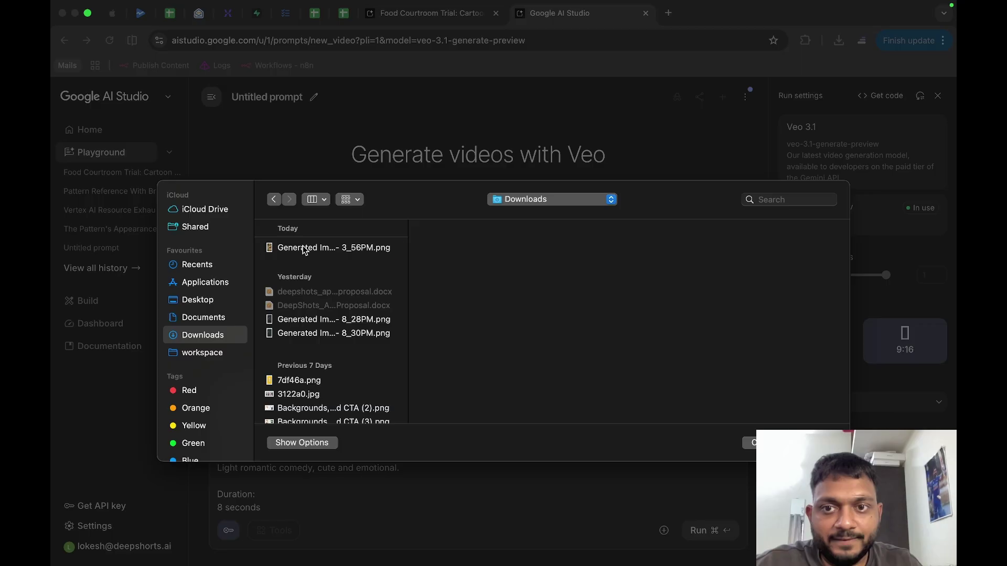
double_click(315, 247)
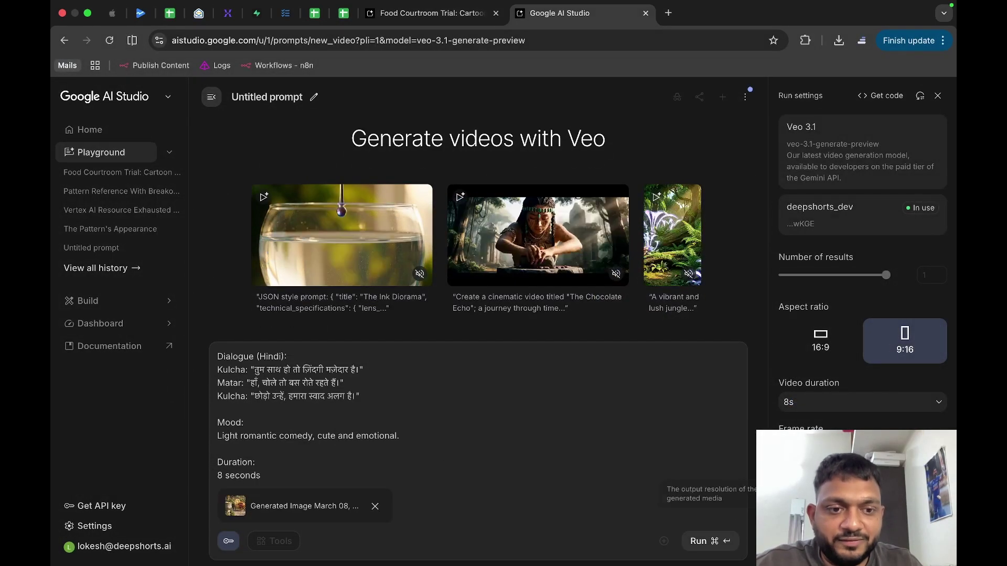
Choose the output resolution for the video and run the Veo 3.1 generation.
click(863, 493)
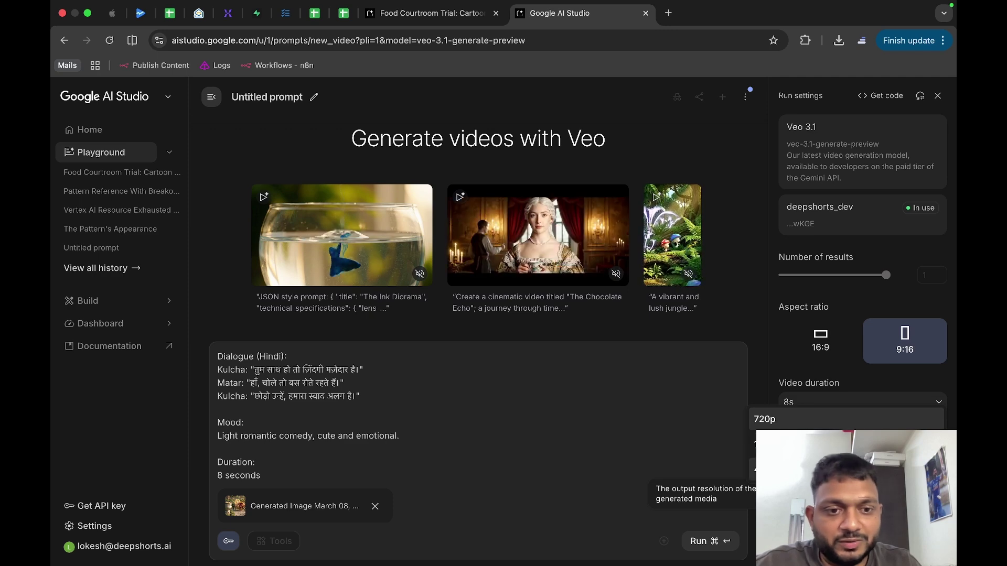
click(844, 470)
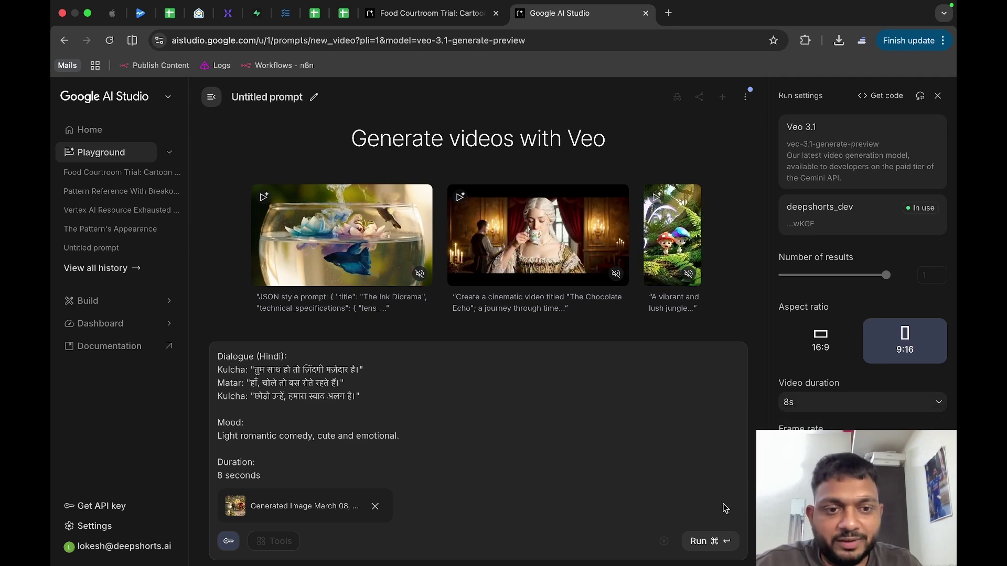
click(707, 542)
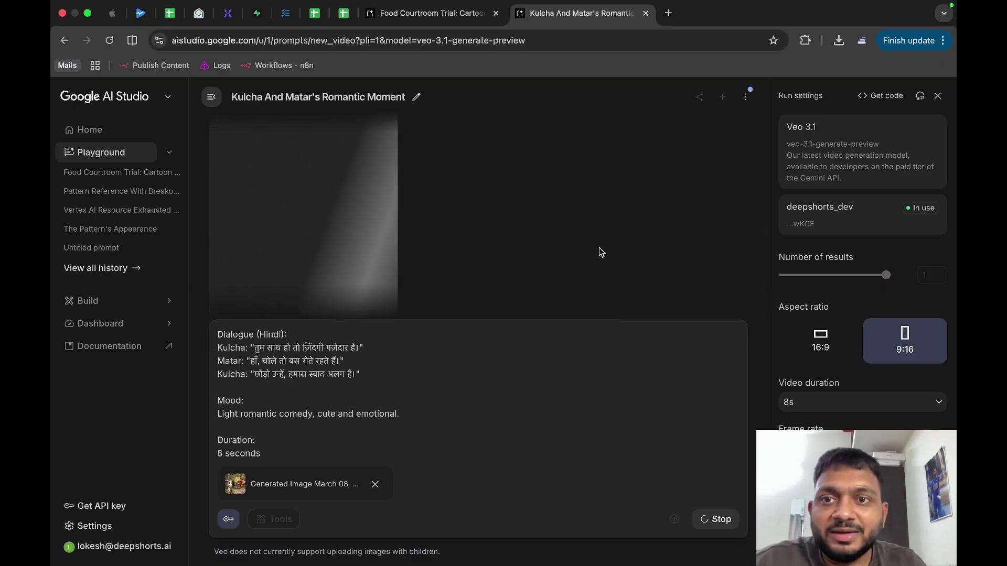
In the Food Courtroom Trial chat, request another scene with the chola crying and talking towards the camera and the bhatura appearing in a cloud bubble.
key(ctrl+shift+Tab)
click(440, 508)
text(I want another scene now where)
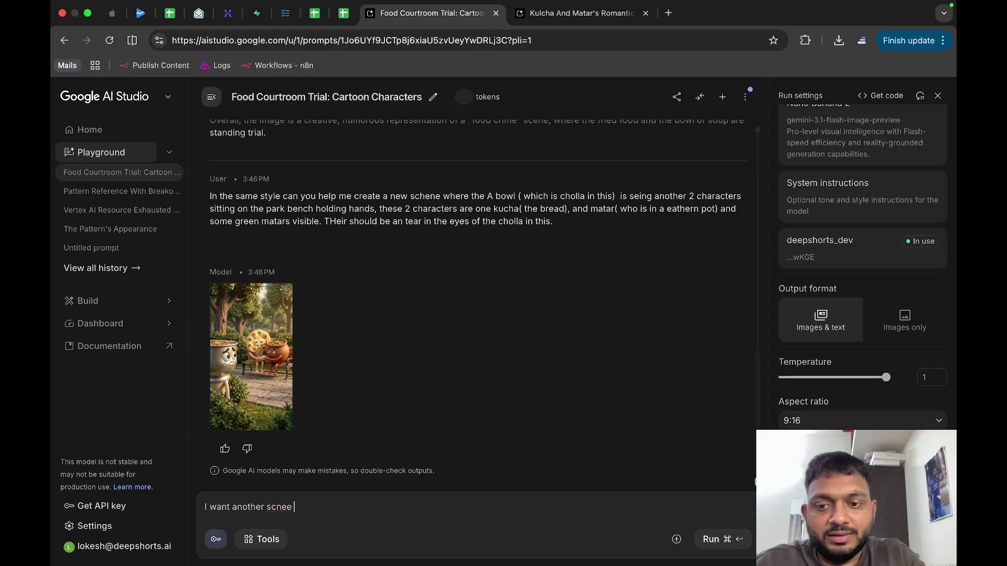
key(BackSpace)
key(BackSpace)
key(BackSpace)
key(BackSpace)
text(ene now where the chola is crying )
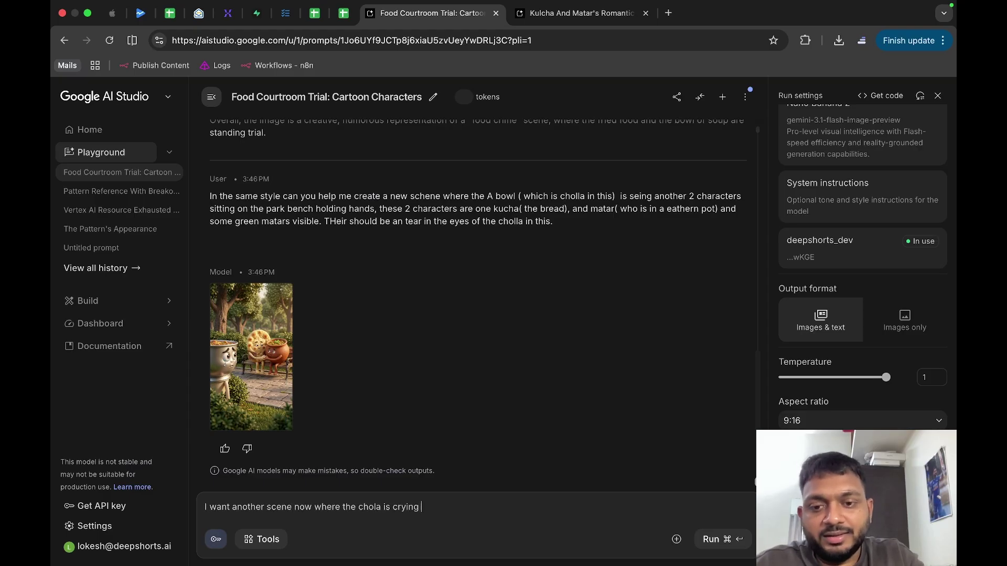
text(and talking looking towards camera and their is a cloud bu)
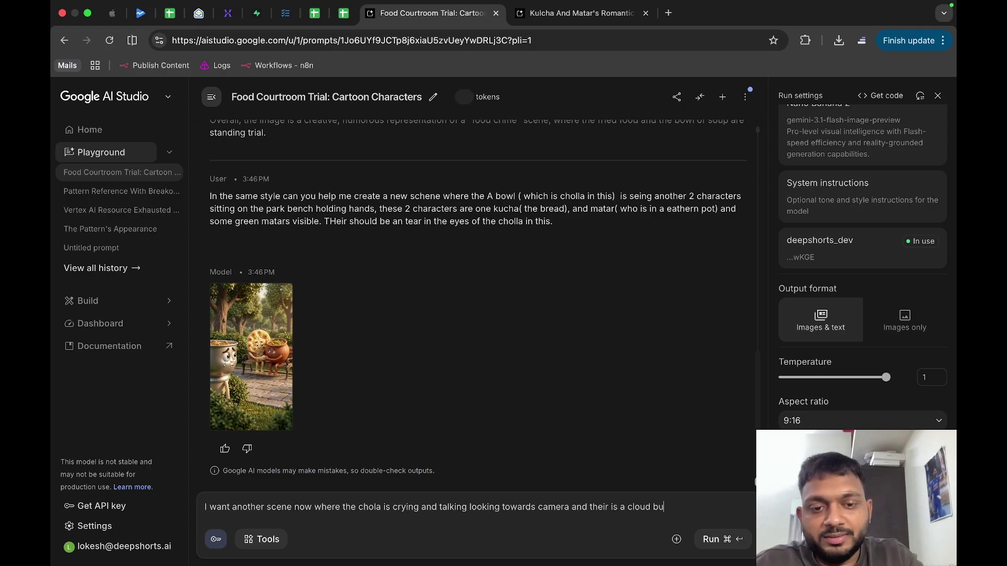
text(tura is ap)
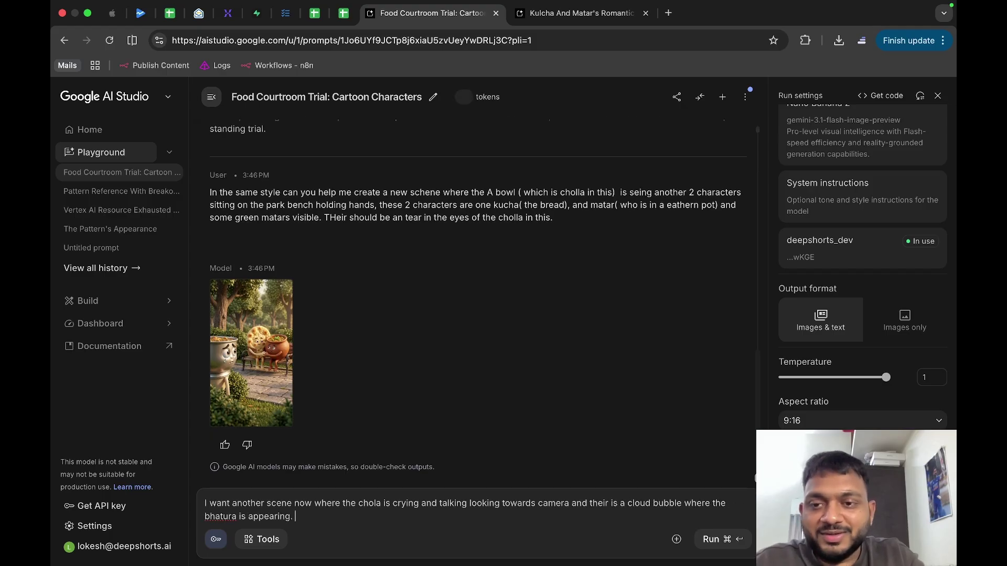
text(pearing.)
key(BackSpace)
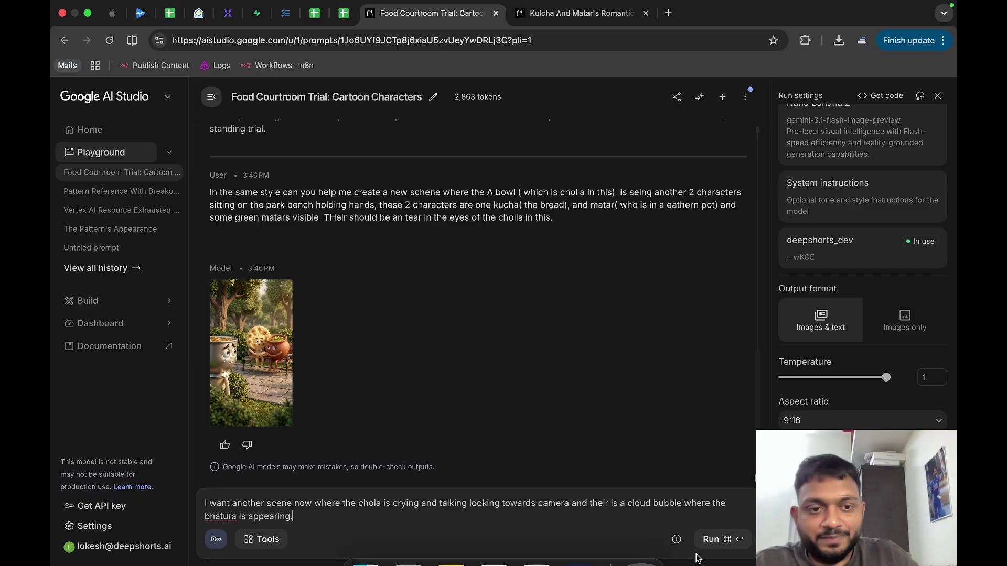
click(713, 539)
Dictate a follow-up request by voice in the ChatGPT script chat, submit it, and return to the Veo generation in AI Studio.
key(ctrl+Tab)
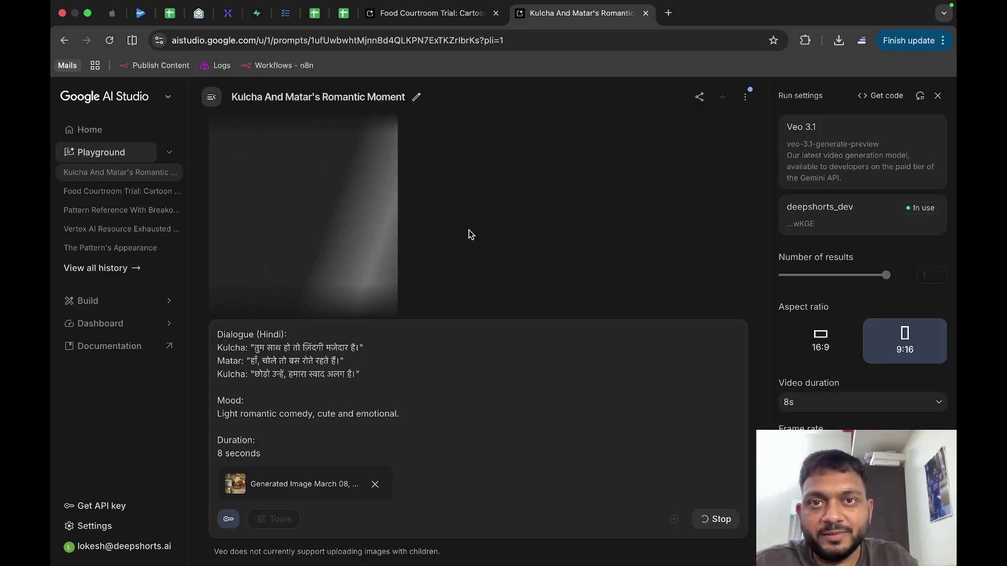
key(ctrl+Left)
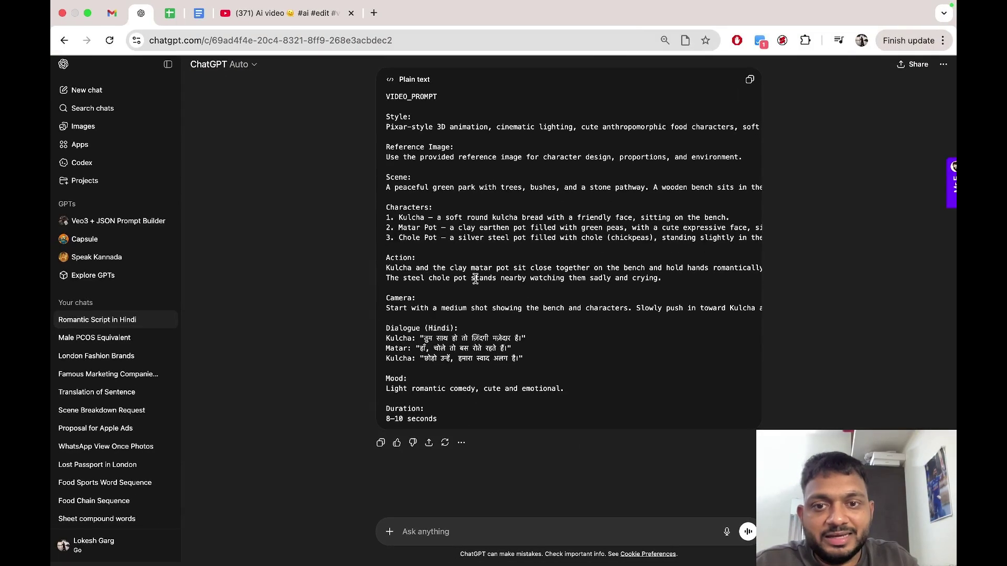
click(726, 536)
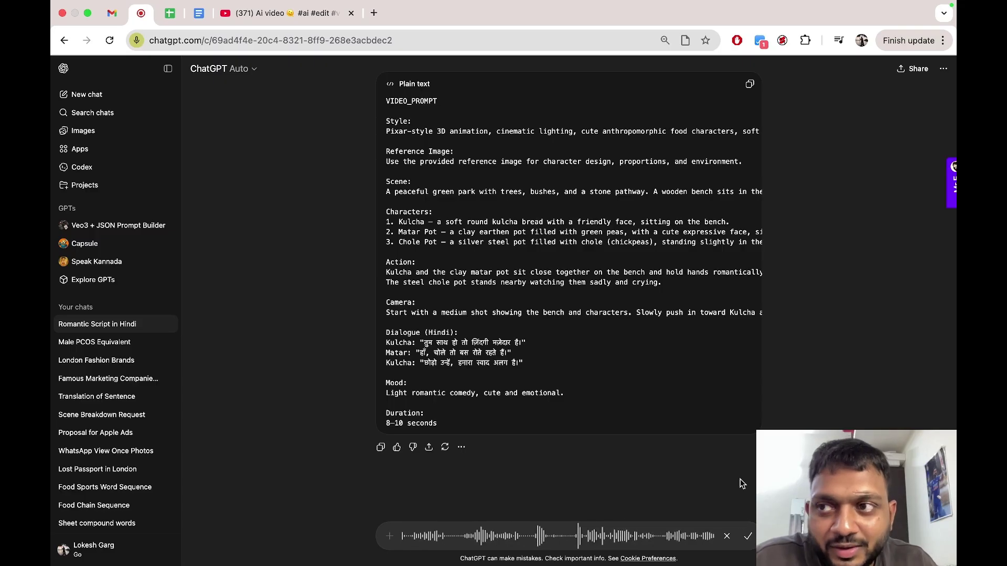
click(748, 535)
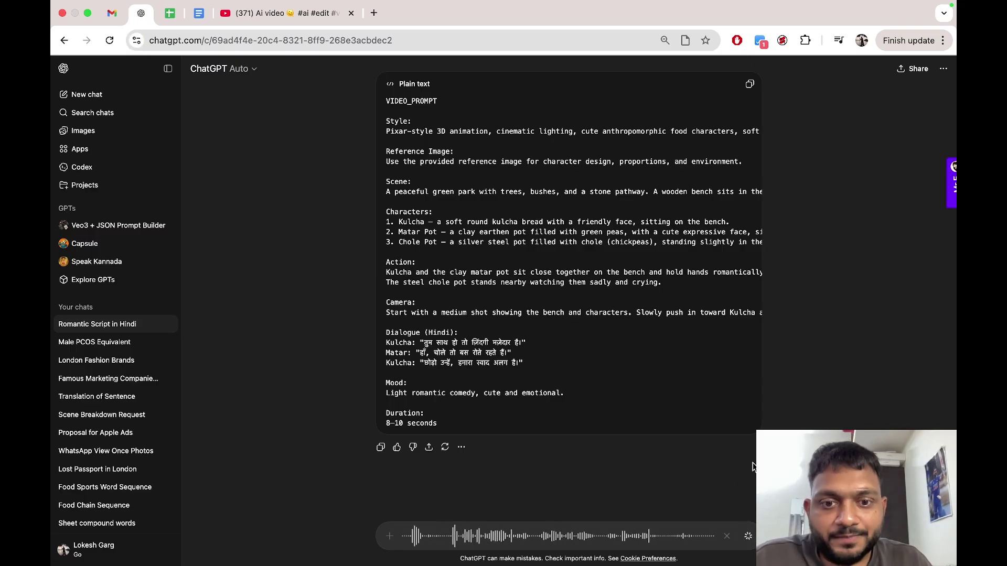
click(748, 537)
key(ctrl+Right)
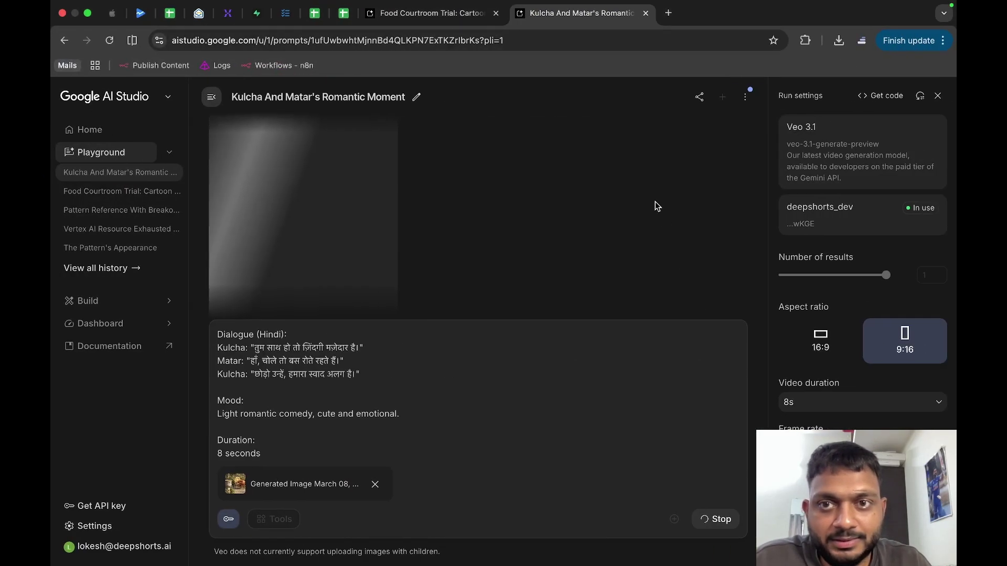
Enlarge and download the crying chola image with the bhatura thought bubble from the Food Courtroom Trial chat, returning to the Kulcha and Matar video.
click(427, 28)
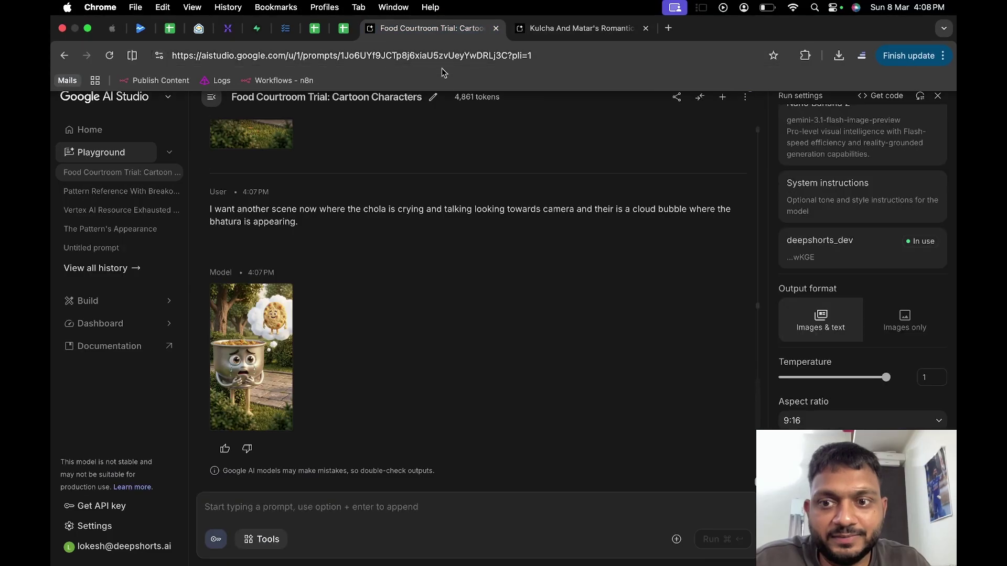
mouse_move(265, 402)
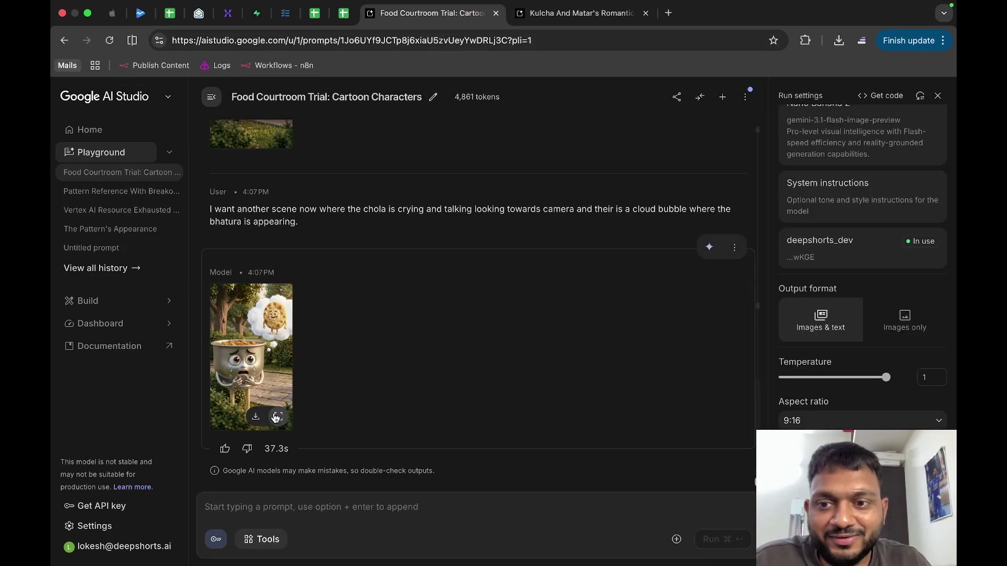
click(277, 417)
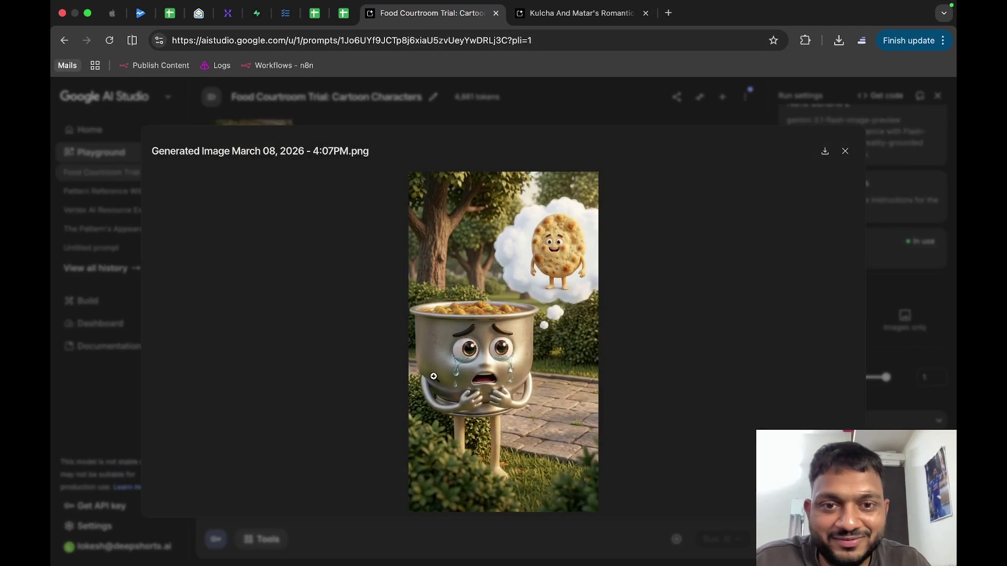
click(674, 95)
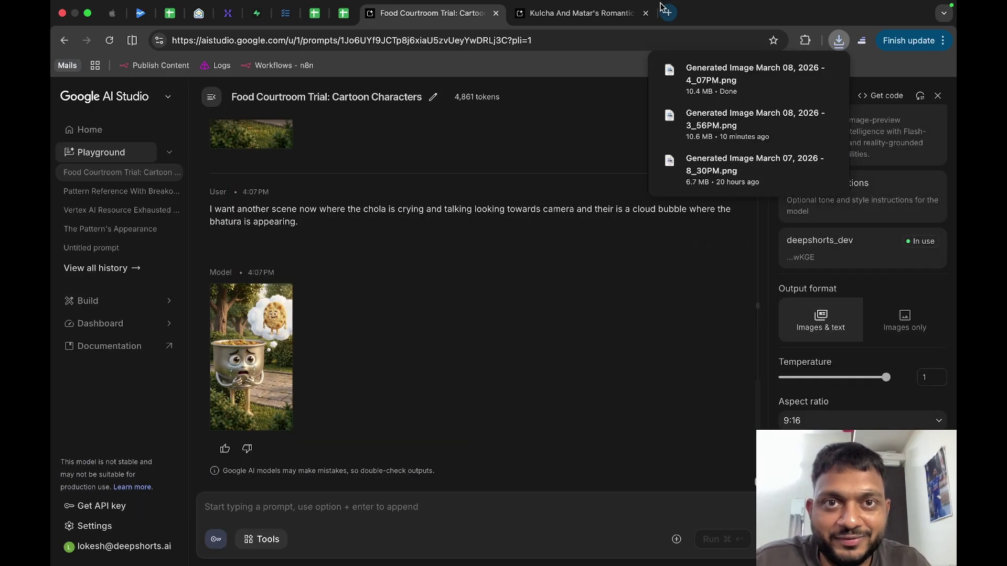
click(590, 14)
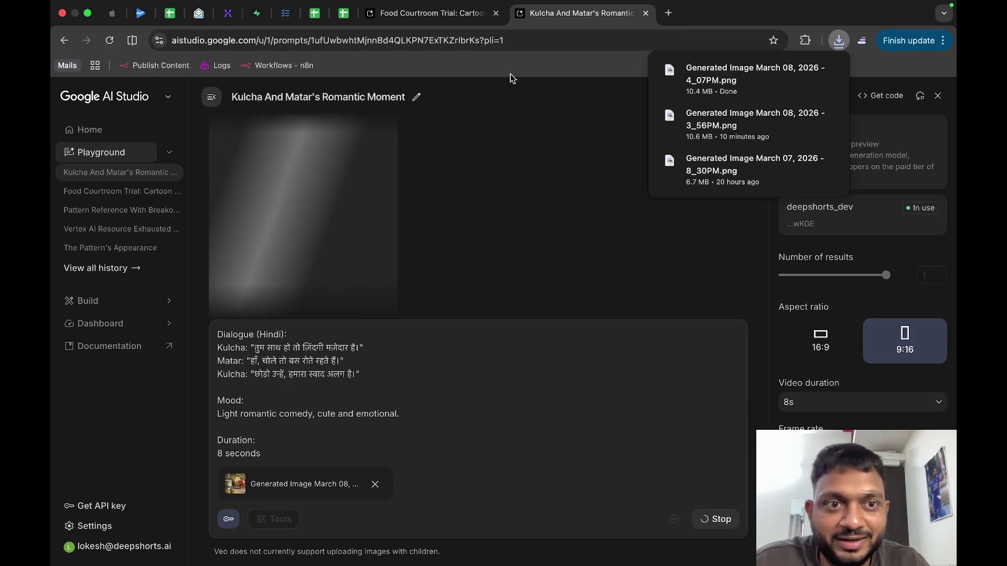
Dictate and submit a ChatGPT request for a detailed, under-8-second video prompt of the tearful chola speaking the script with the bhatura in a bubble.
key(ctrl+Left)
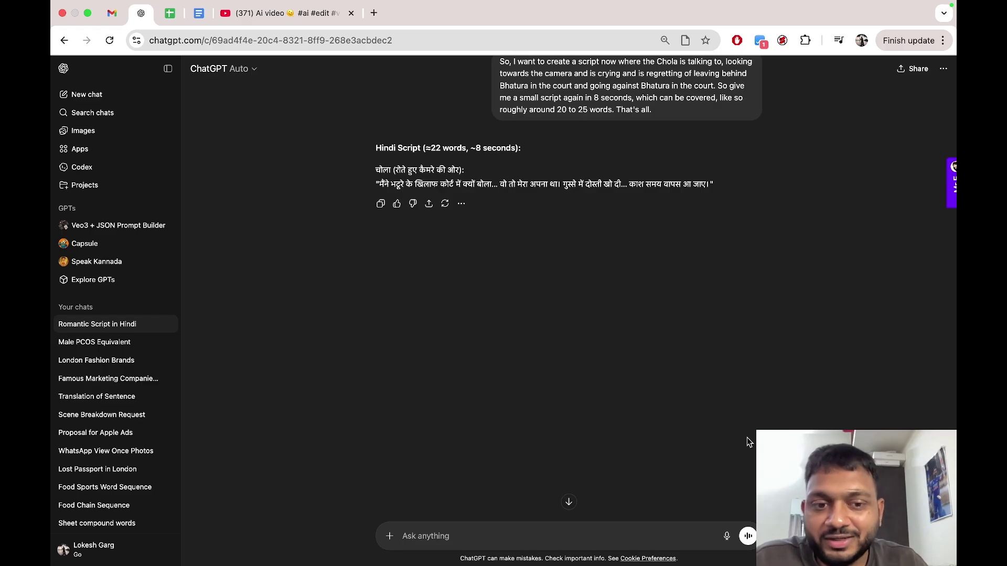
click(726, 536)
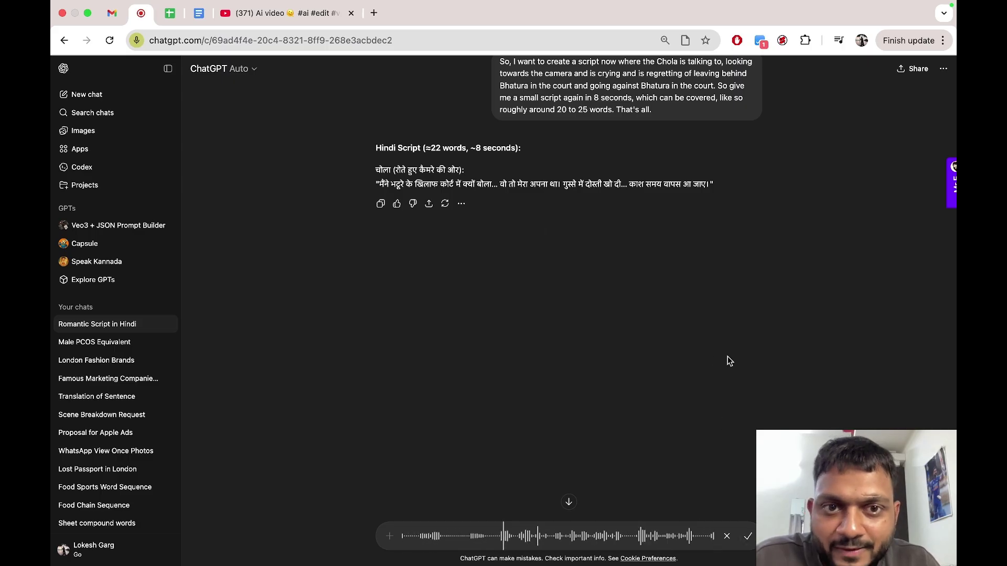
click(749, 537)
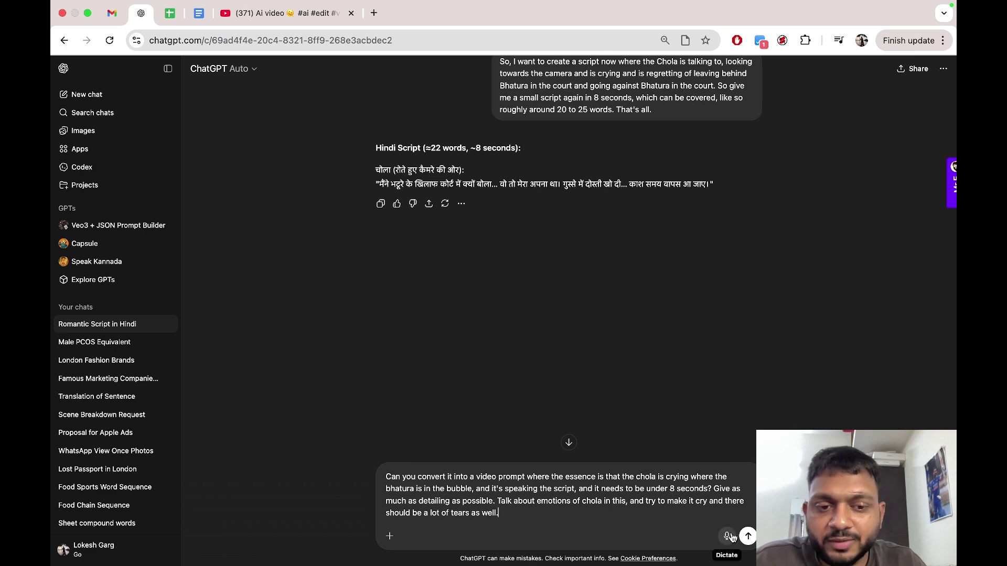
click(748, 536)
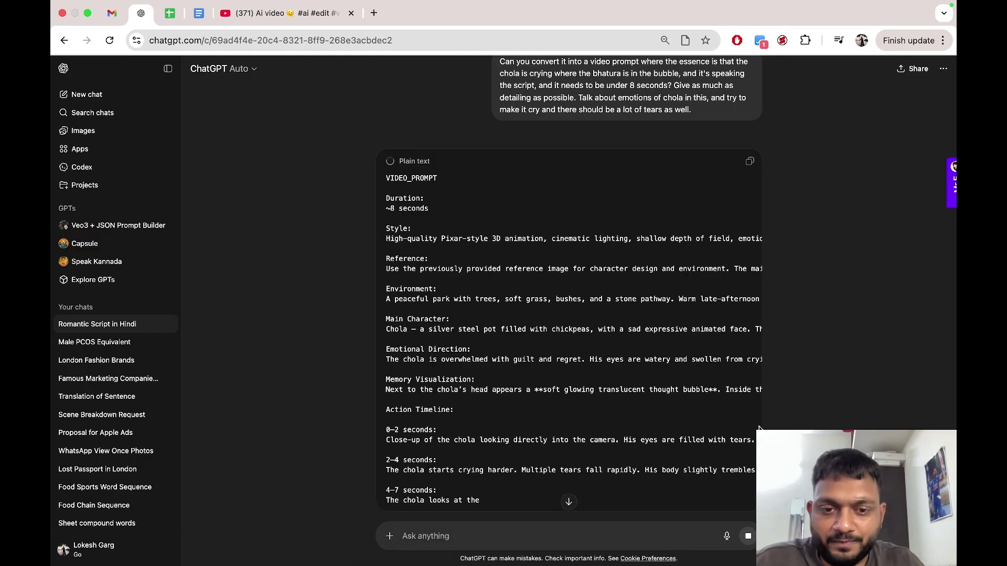
Review the crying chola video prompt in ChatGPT, copy it in full, and switch back to Google AI Studio.
scroll(697, 394, down, 3)
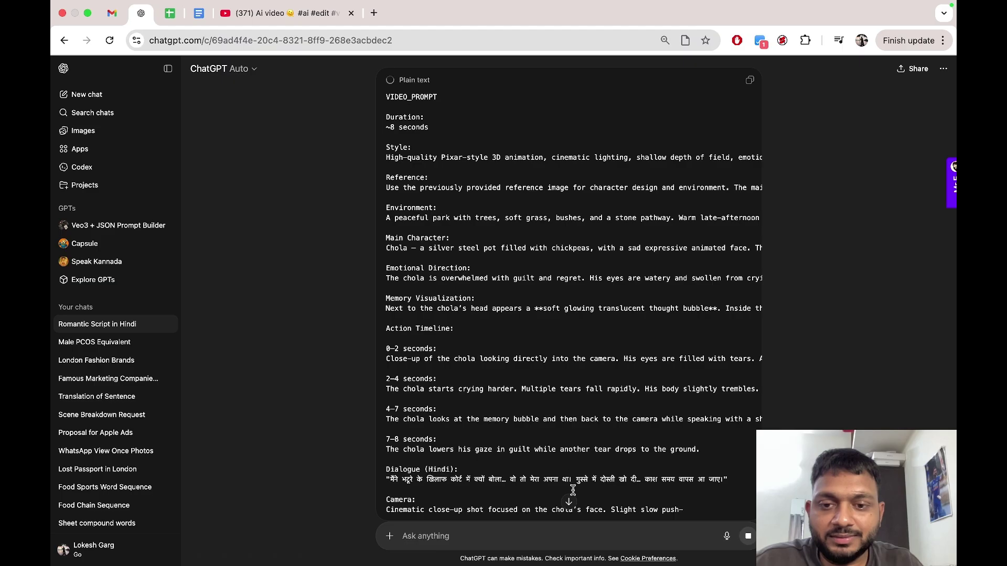
scroll(563, 474, down, 3)
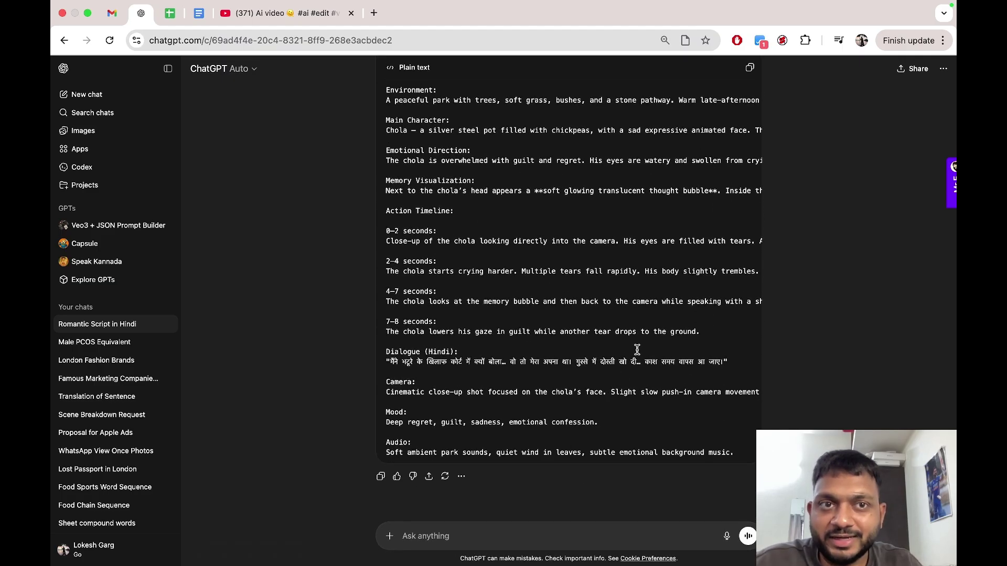
scroll(722, 263, up, 5)
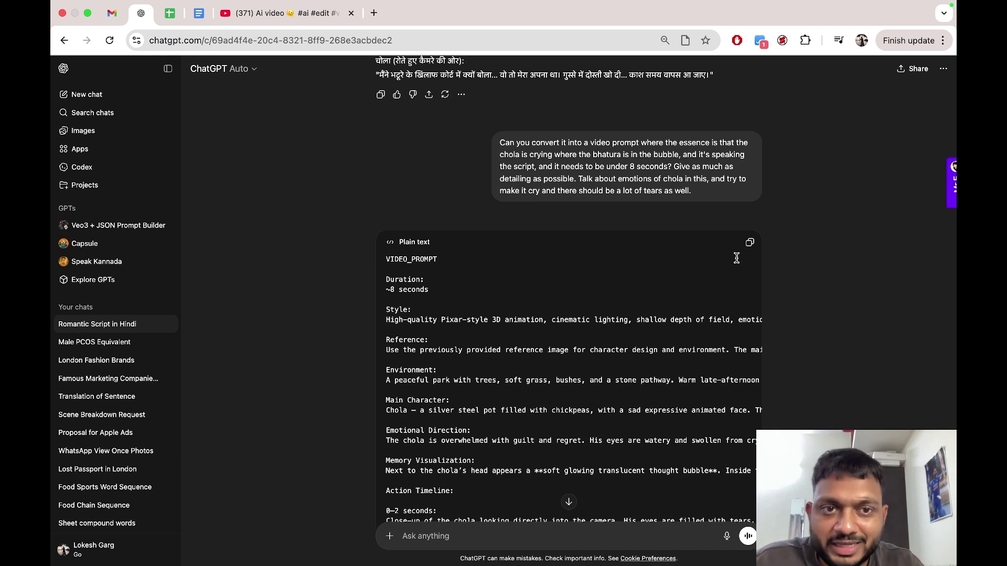
click(749, 245)
key(ctrl+Right)
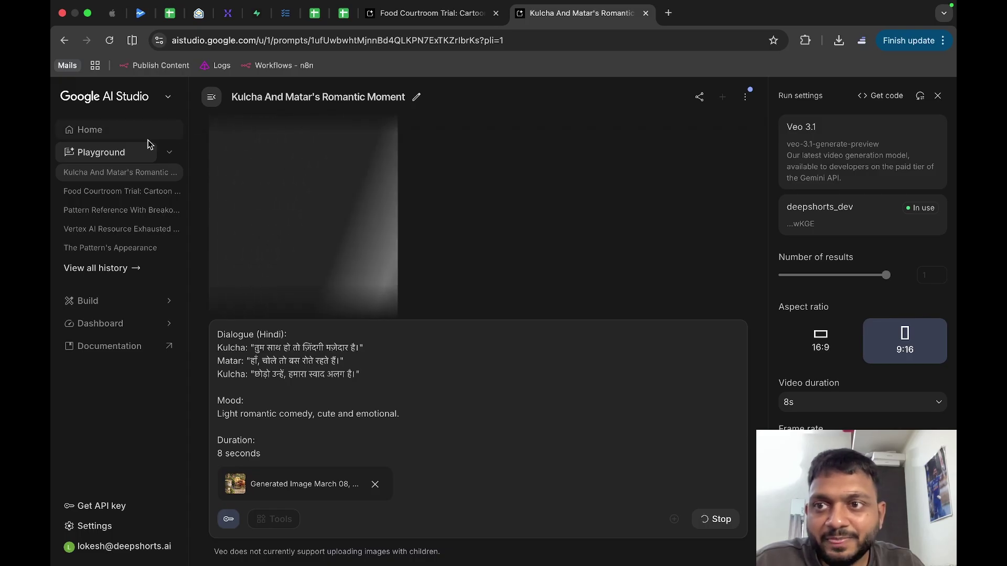
Open a new AI Studio playground in a separate tab and select Veo 3.1 as its model.
super+click(135, 152)
click(702, 13)
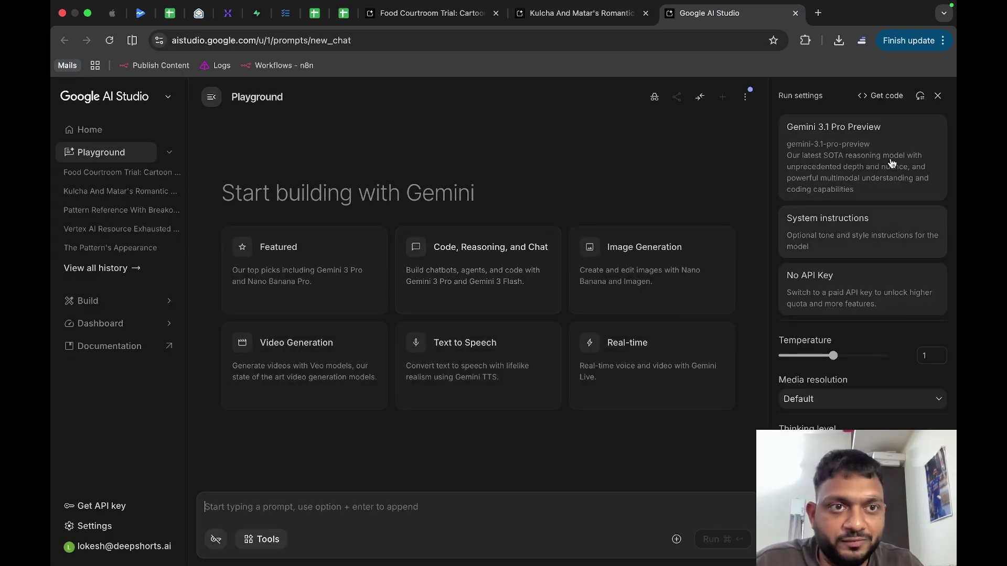
click(828, 160)
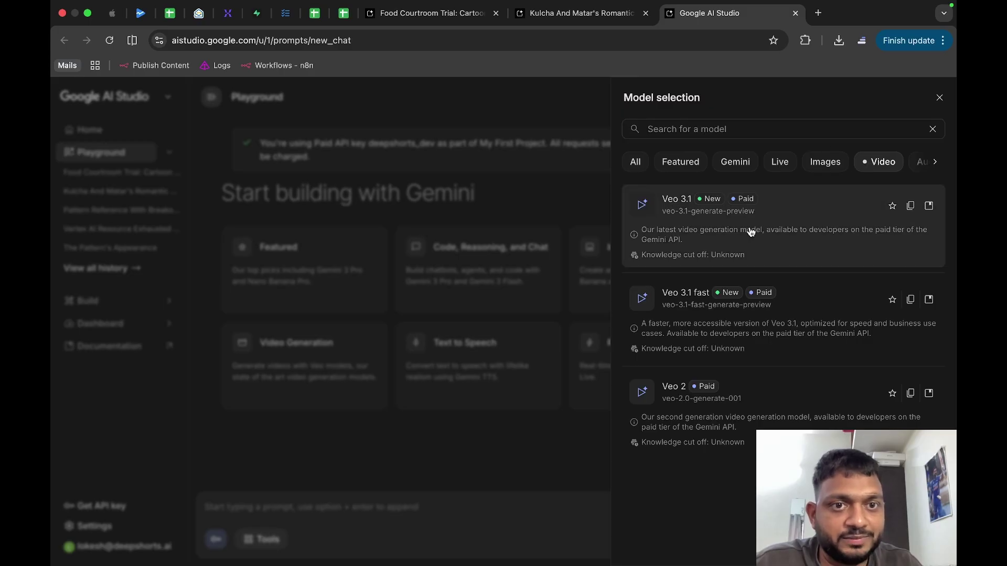
click(749, 231)
Paste the copied chola prompt into the new video prompt and delete its VIDEO_PROMPT heading.
click(420, 499)
key(super+v)
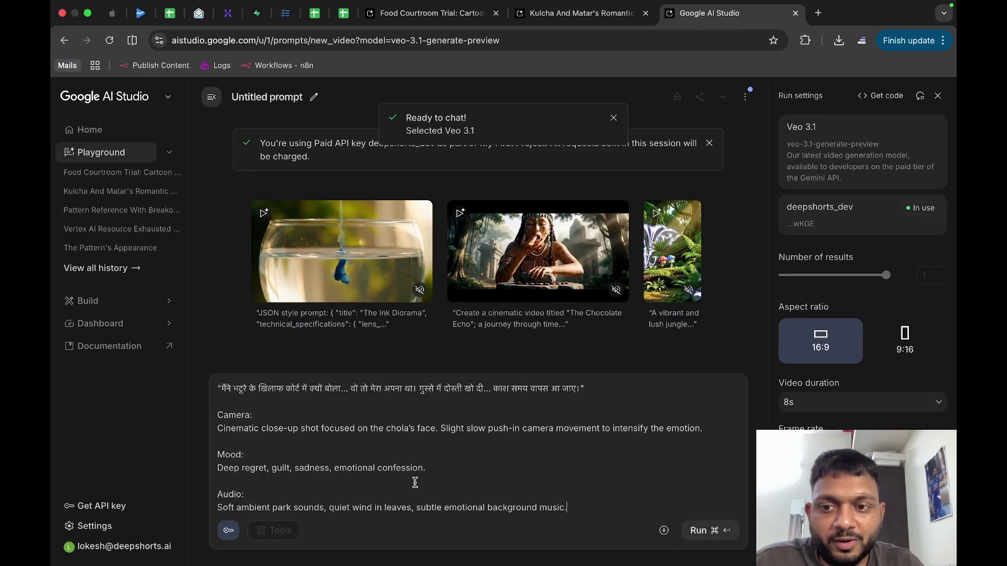
scroll(376, 433, up, 10)
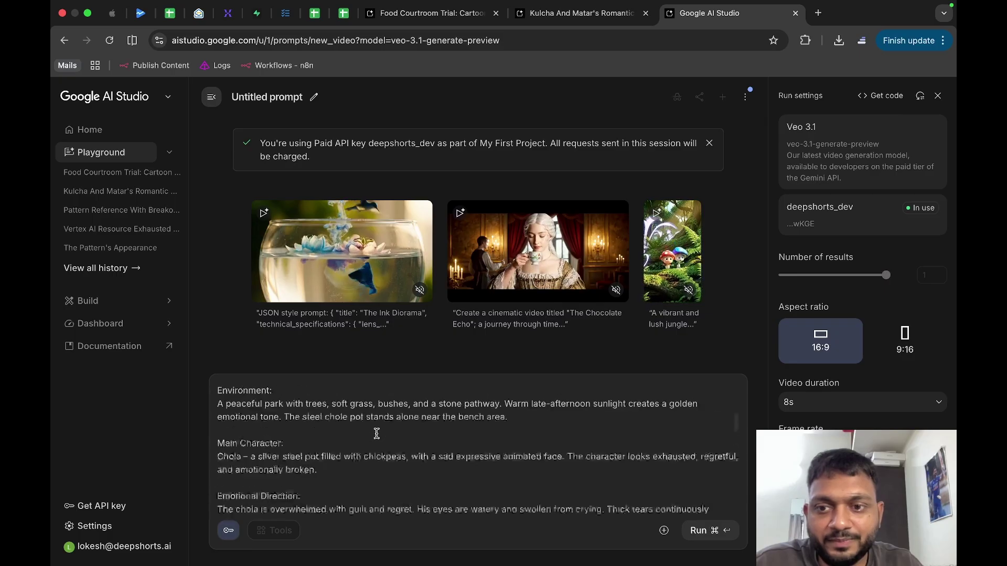
drag(321, 413, 220, 393)
click(250, 396)
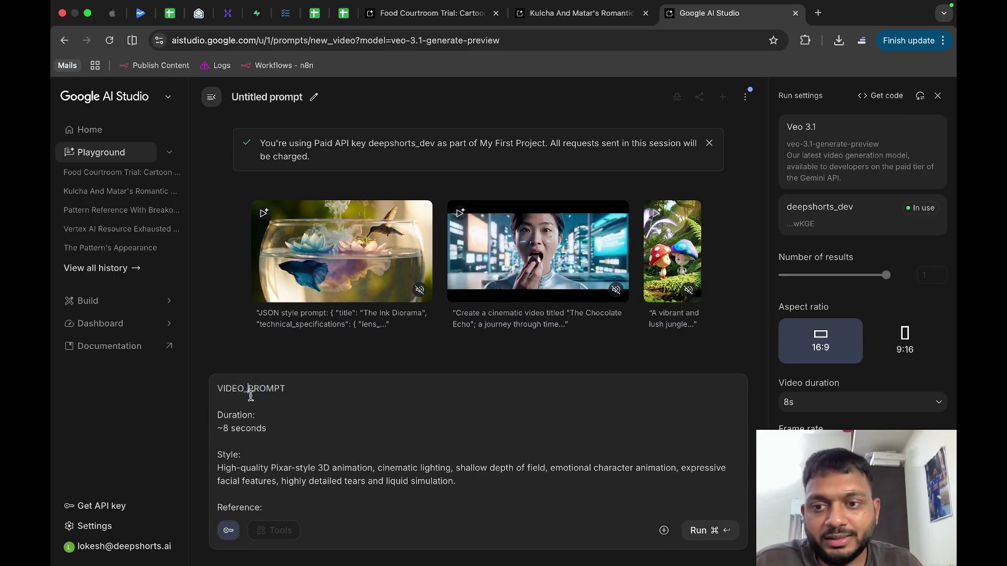
drag(326, 393, 178, 393)
key(BackSpace)
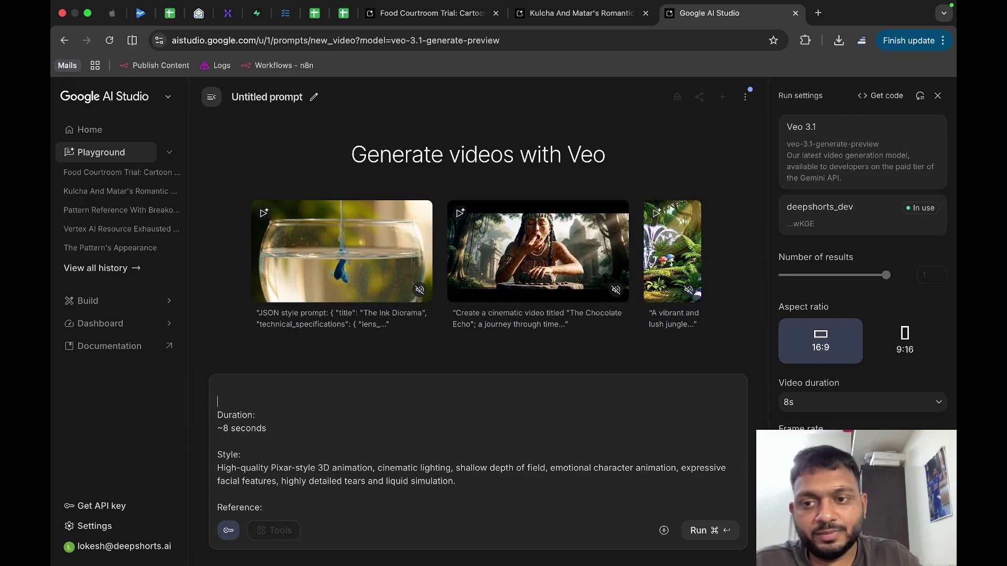
Set the video's aspect ratio to 9:16 and its output resolution to 4k.
scroll(226, 391, down, 2)
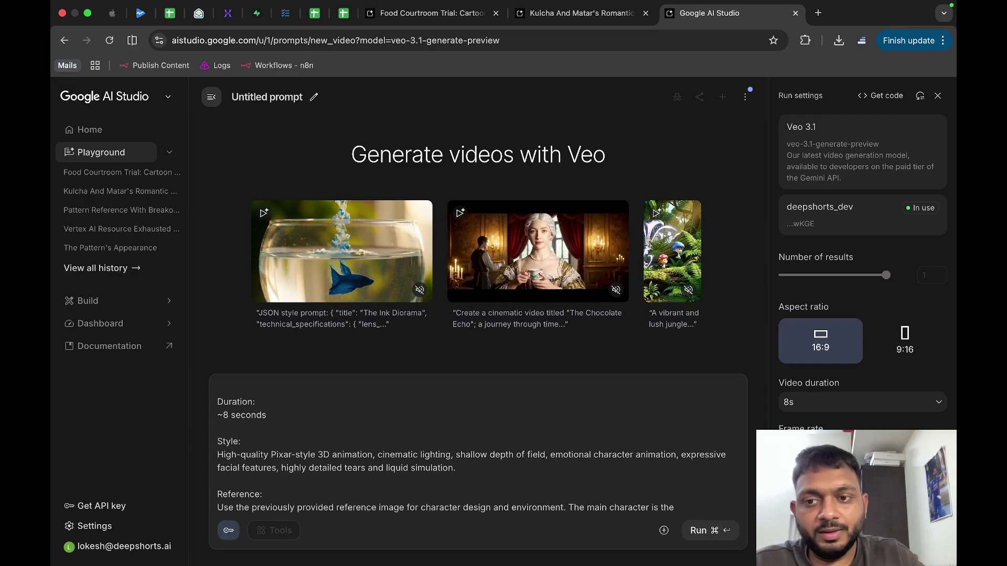
click(938, 342)
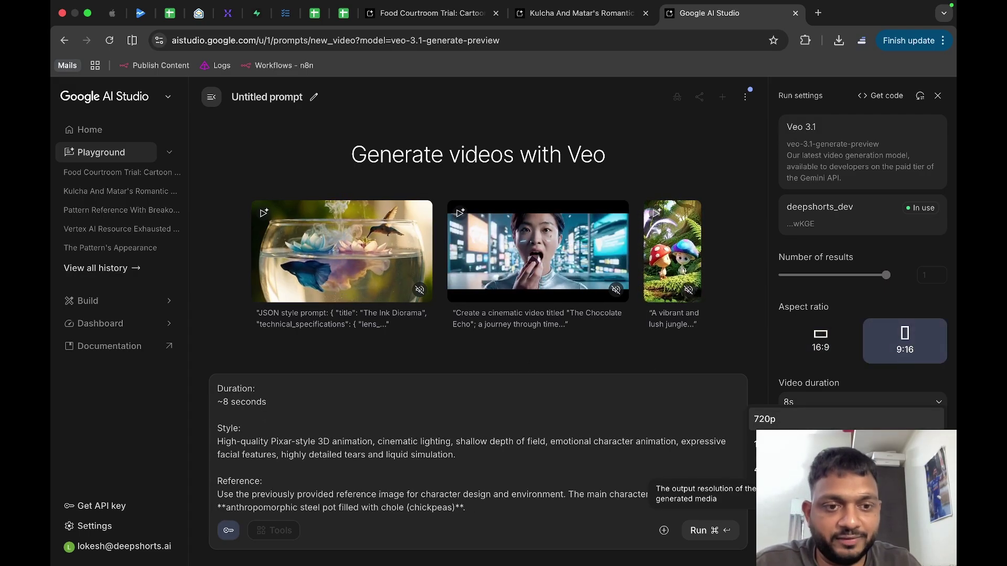
scroll(650, 466, down, 5)
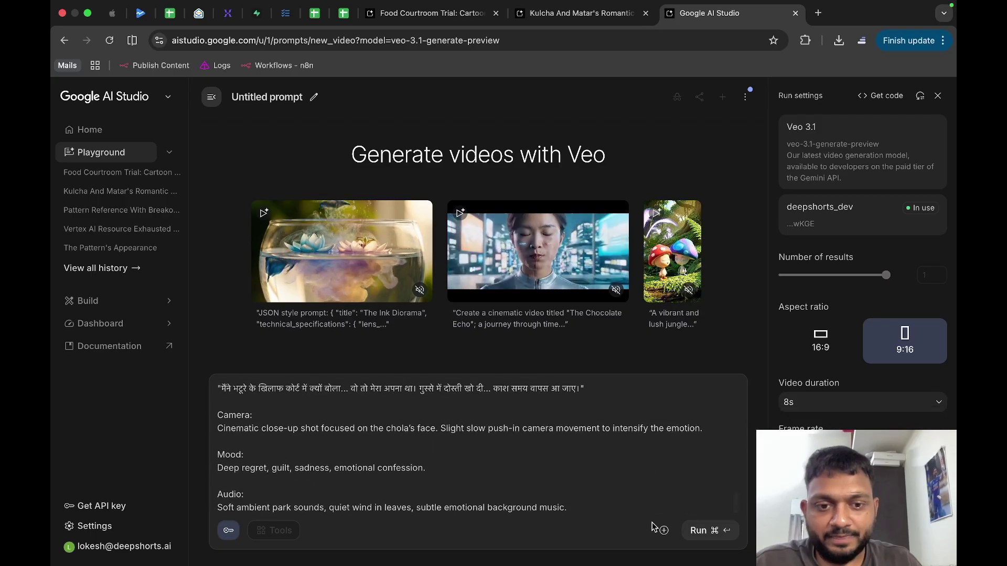
Download the crying chola image again from the Food Courtroom Trial chat and return to the new Veo prompt.
click(552, 21)
click(430, 13)
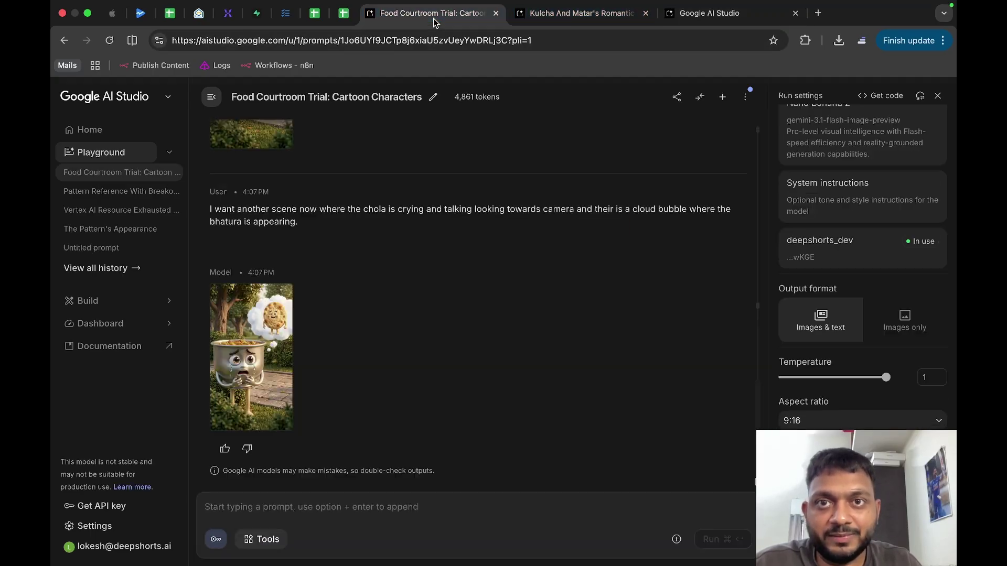
mouse_move(277, 380)
click(257, 418)
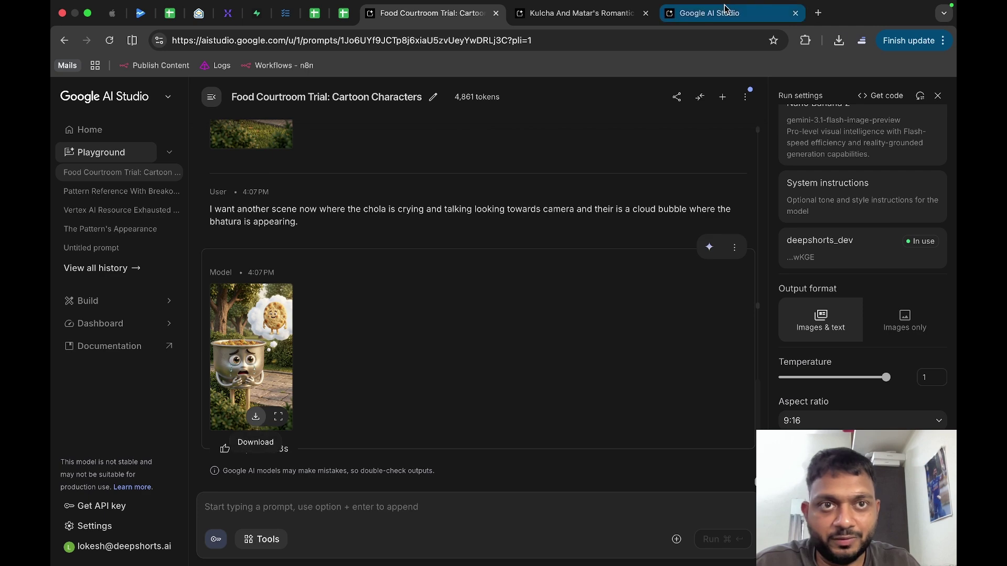
click(718, 13)
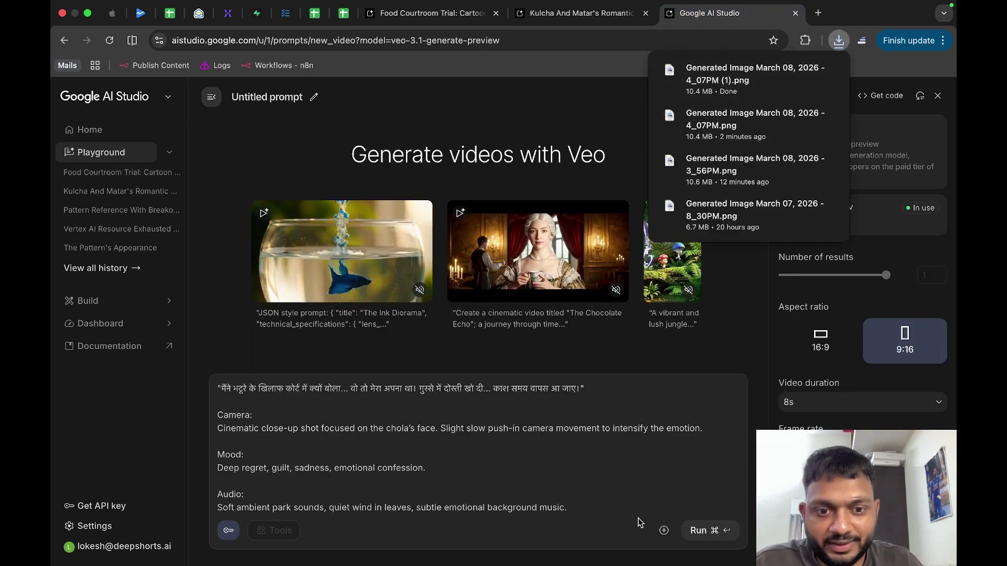
Attach the crying chola image, today's 4_07PM PNG in Downloads, to the new video prompt.
click(664, 530)
key(Escape)
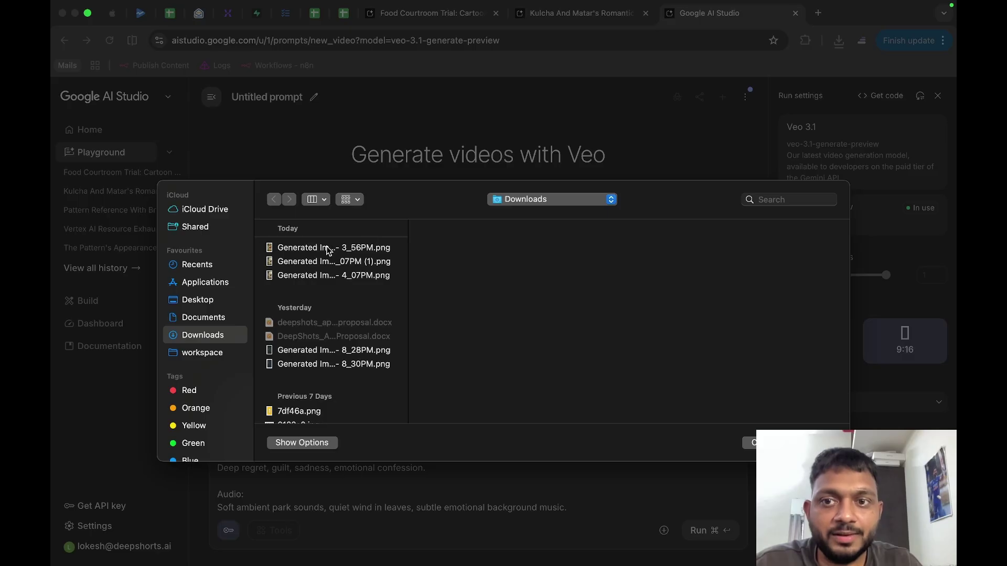
click(328, 248)
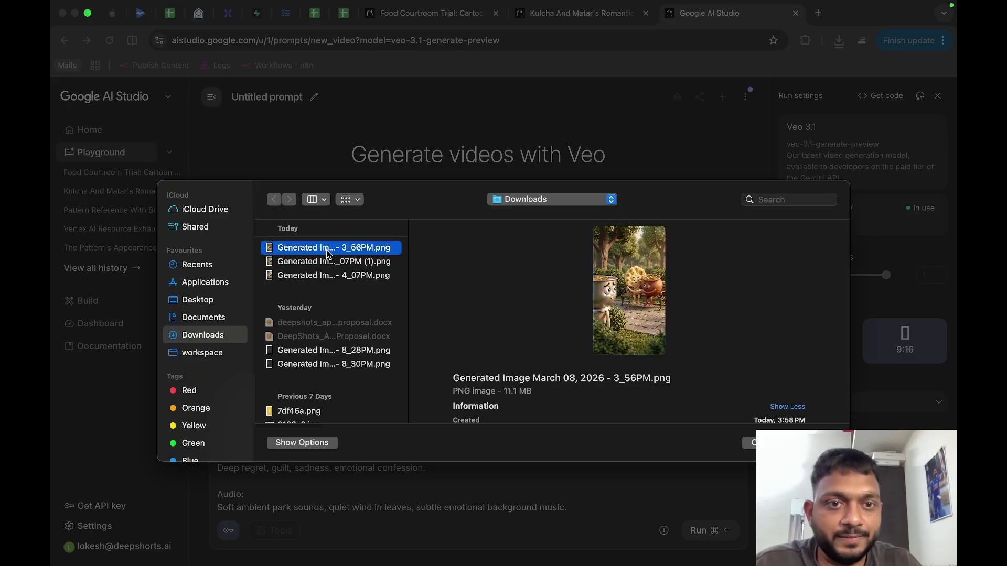
click(337, 277)
double_click(336, 277)
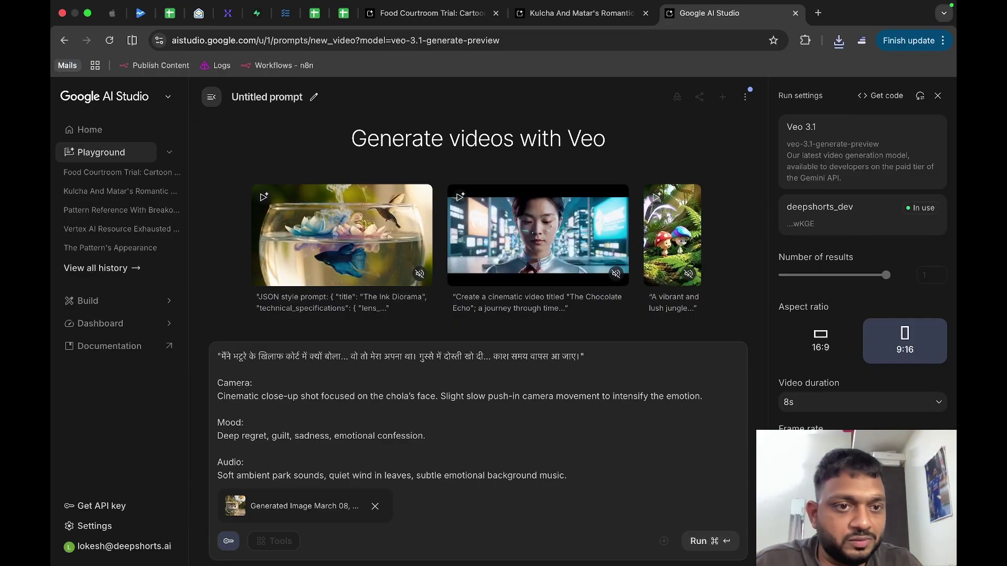
Run the Veo 3.1 generation of the chola's confession, and check the progress of the Kulcha and Matar clip.
scroll(858, 329, down, 3)
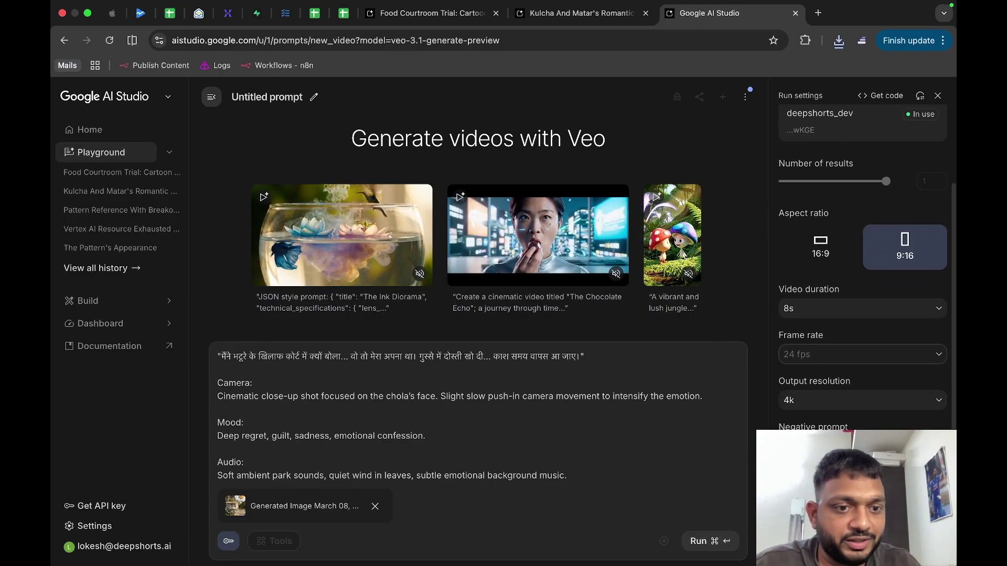
click(697, 542)
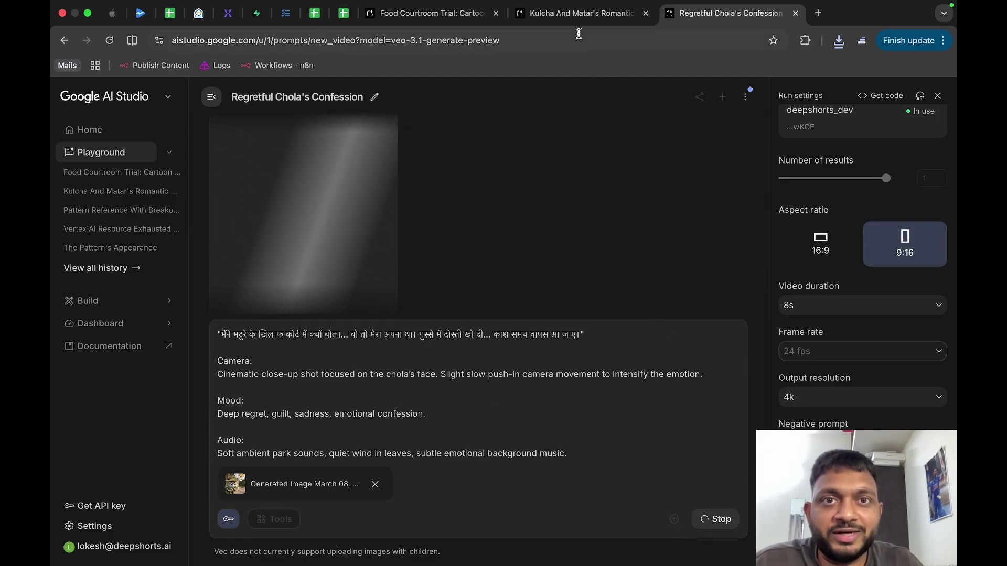
click(580, 14)
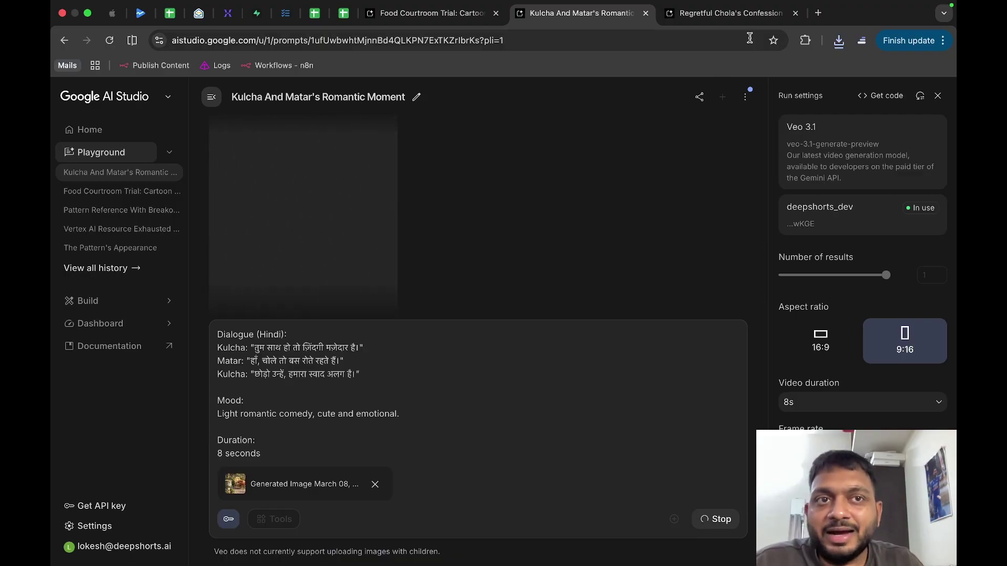
In a new tab of the ChatGPT browser window, search for "chipchamp" and open the Clipchamp video editor website.
key(super+grave)
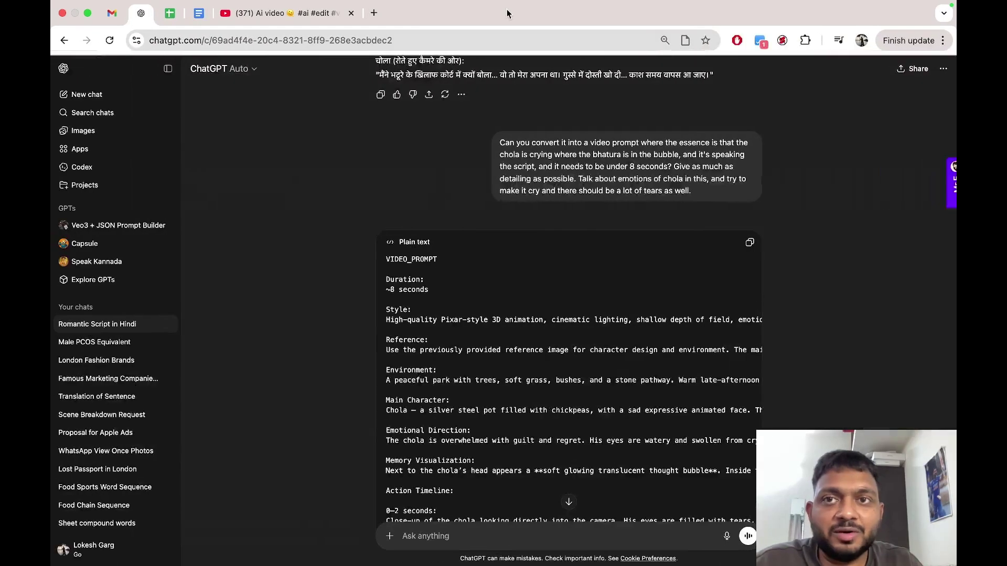
click(379, 14)
text(chi)
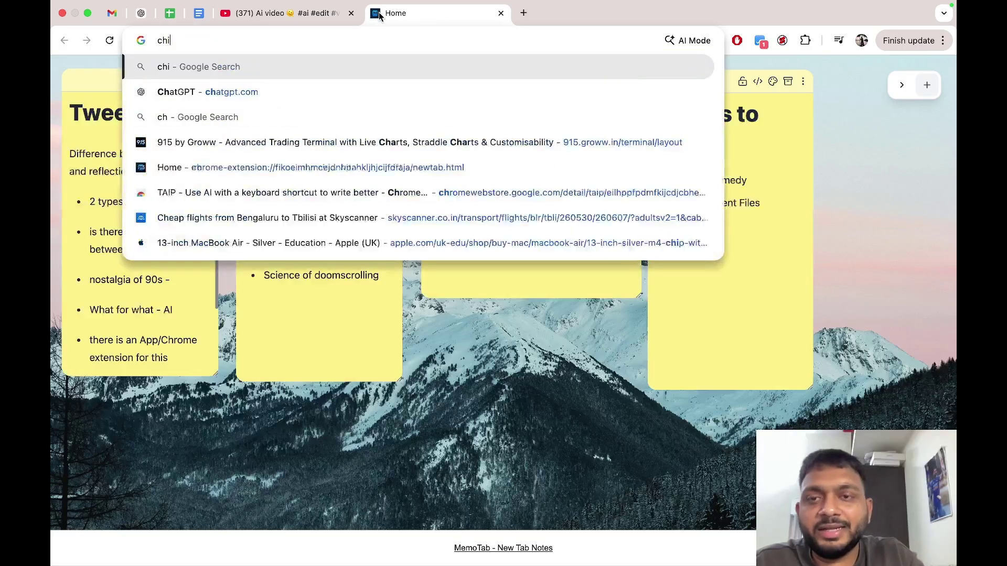
text(pcha)
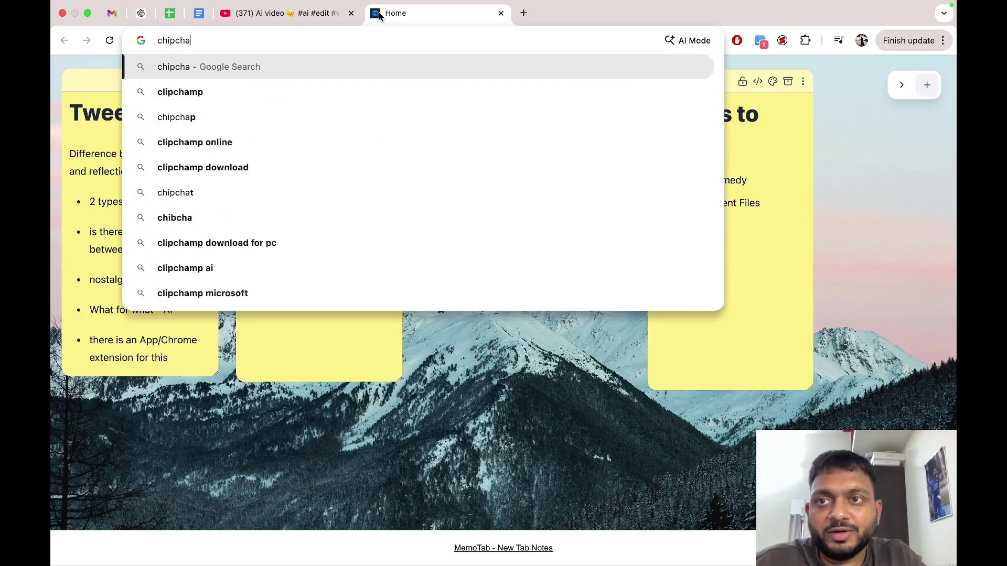
text(mp)
key(Return)
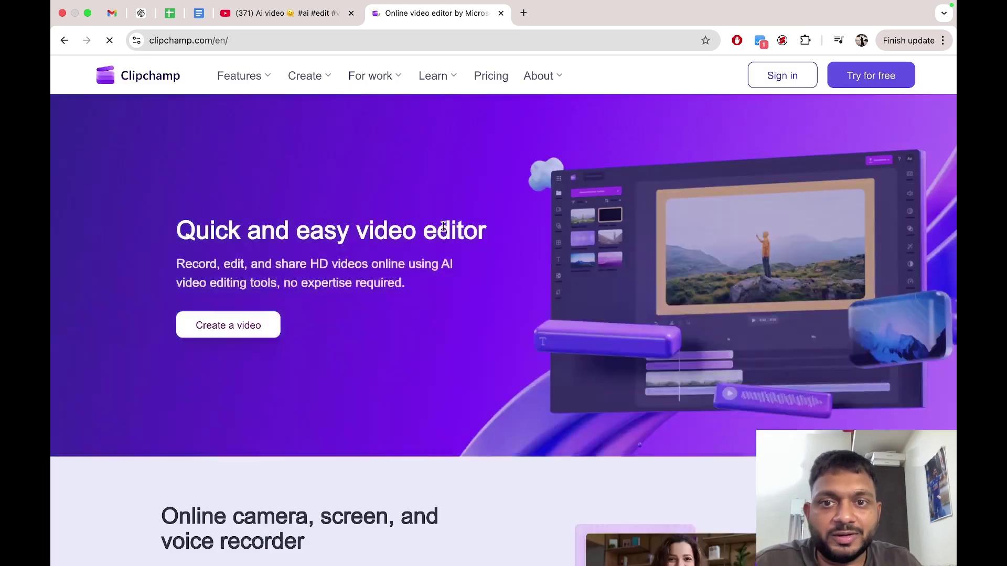
Sign in to Clipchamp, start a new video project and set its size to Vertical 9:16.
click(779, 79)
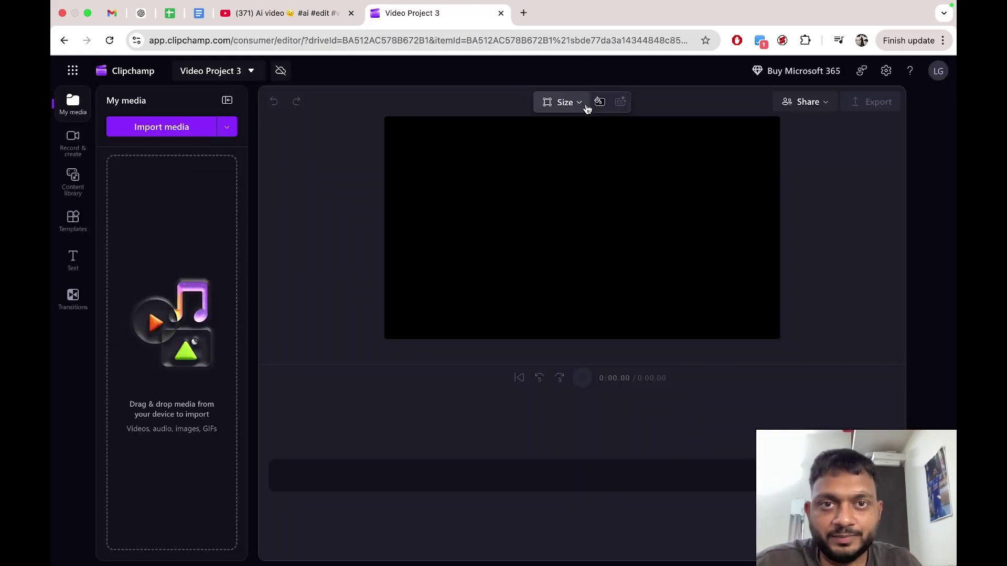
click(587, 108)
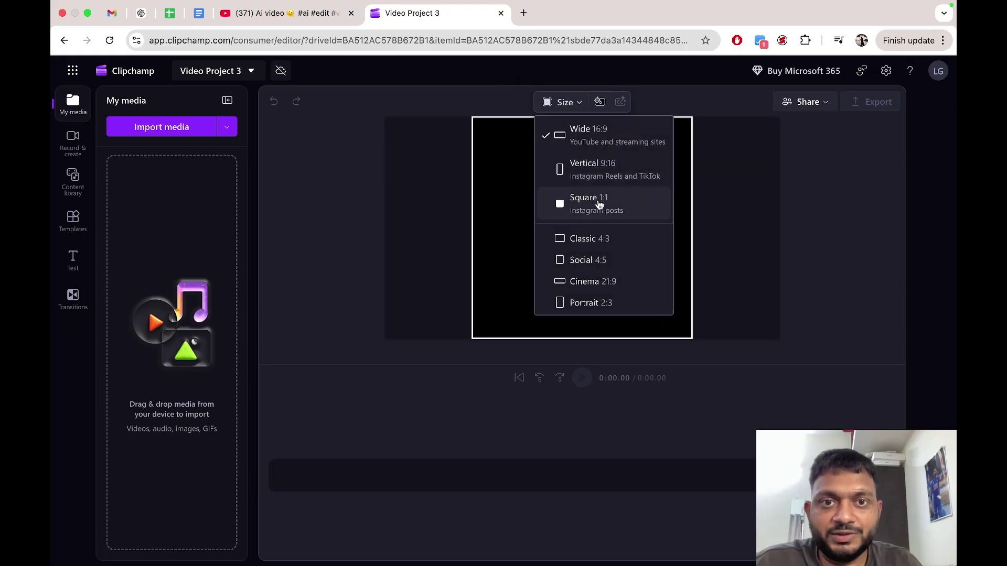
click(606, 170)
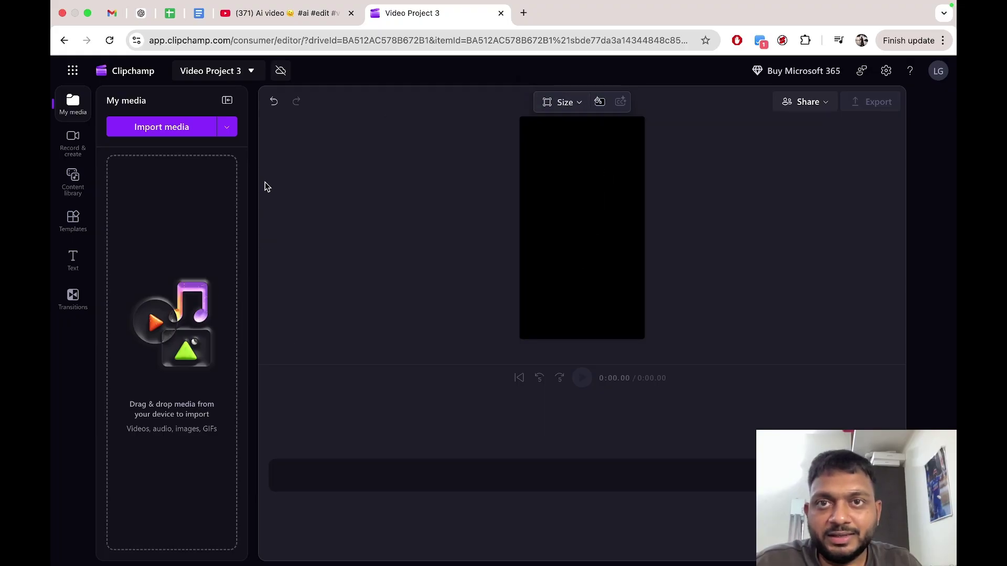
Search the web for "emotional music" in a new tab, and open Pixabay's "emotional slow" music results.
click(524, 13)
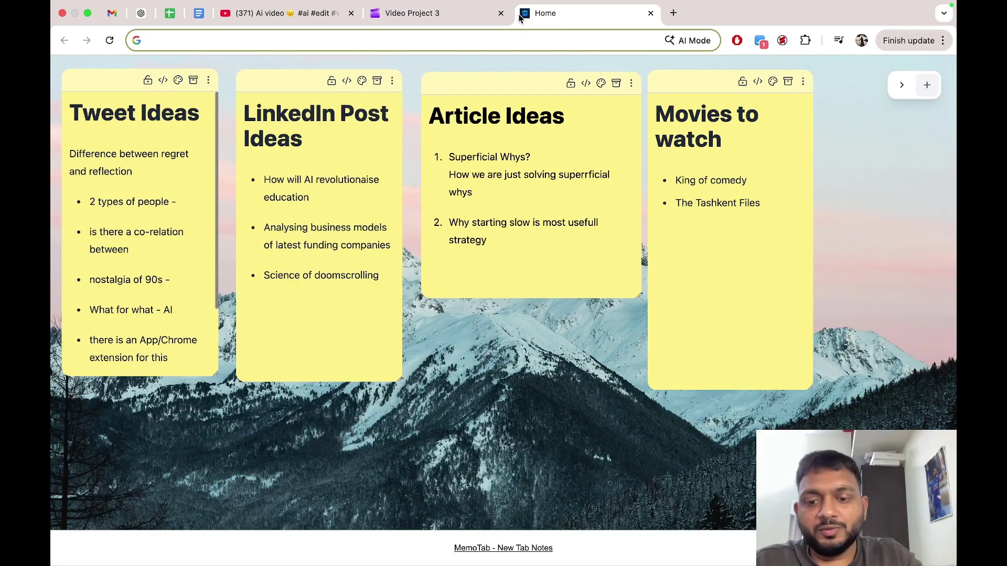
text(emotional music)
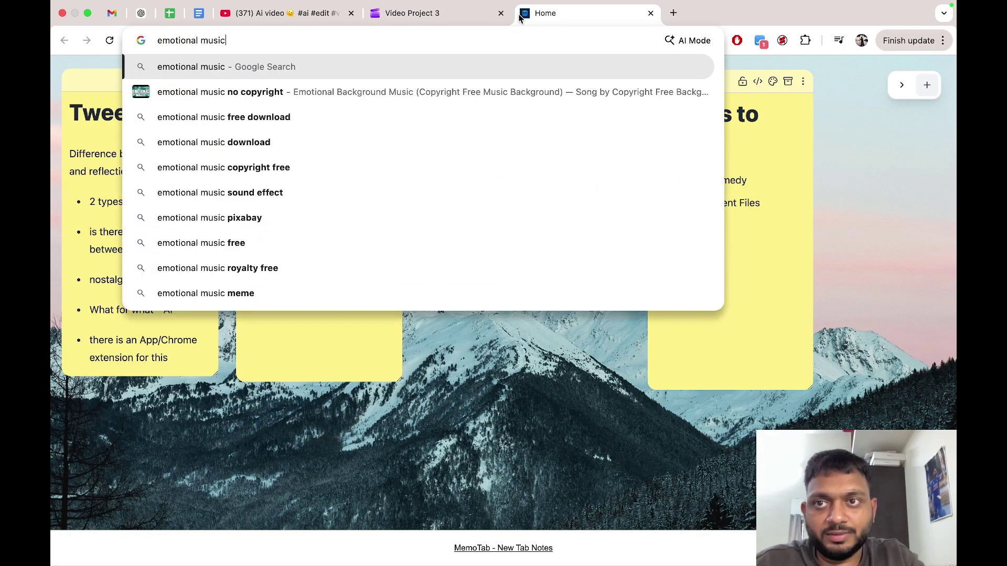
key(Return)
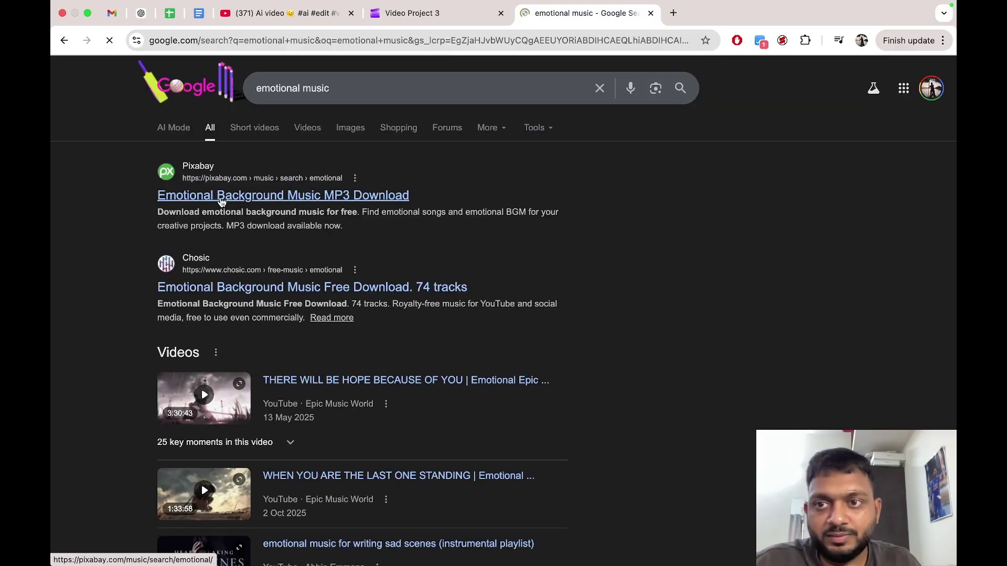
click(236, 196)
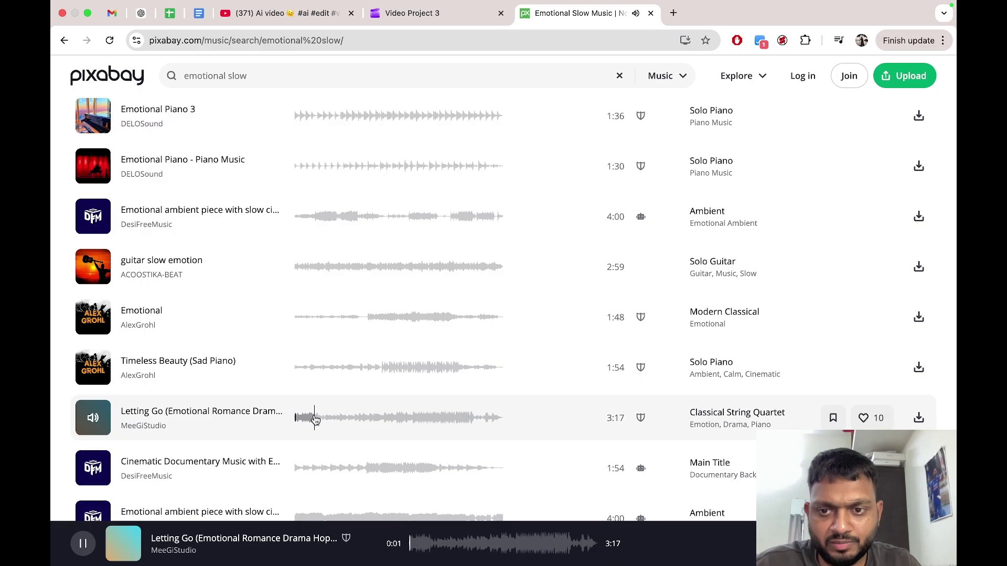
Preview several parts of the Letting Go (Emotional Romance Drama) track by MeeGiStudio and download it as an MP3.
click(312, 418)
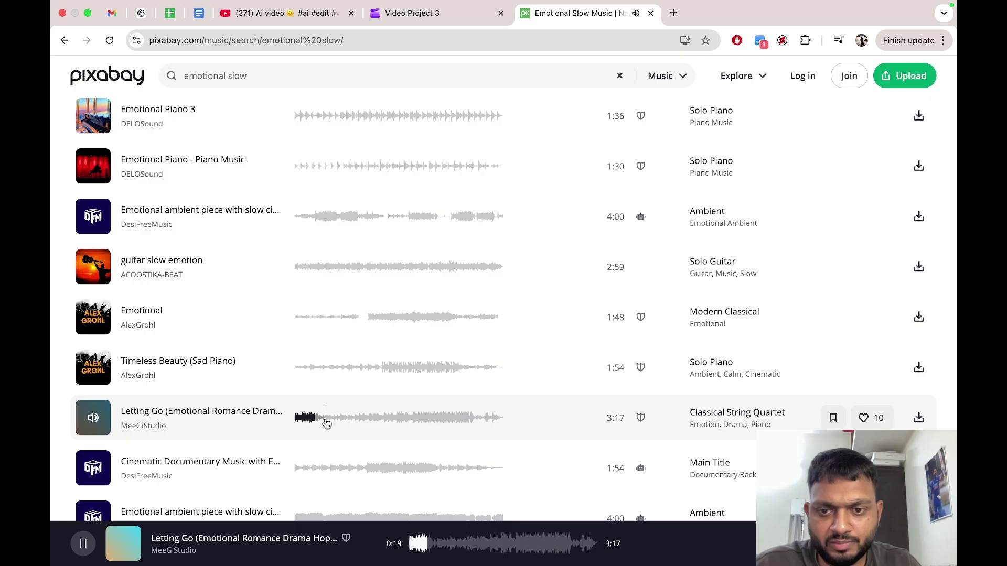
click(359, 423)
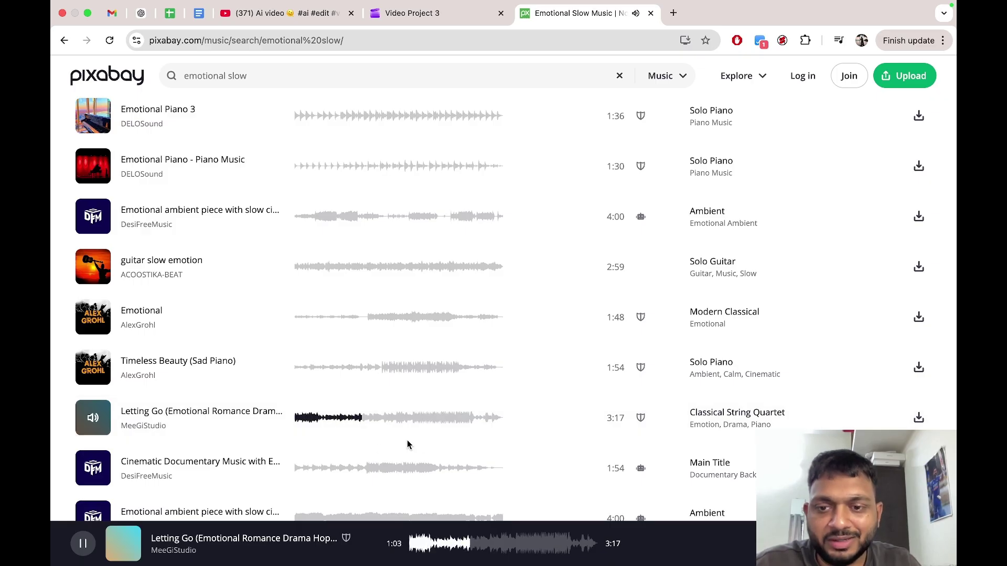
click(85, 547)
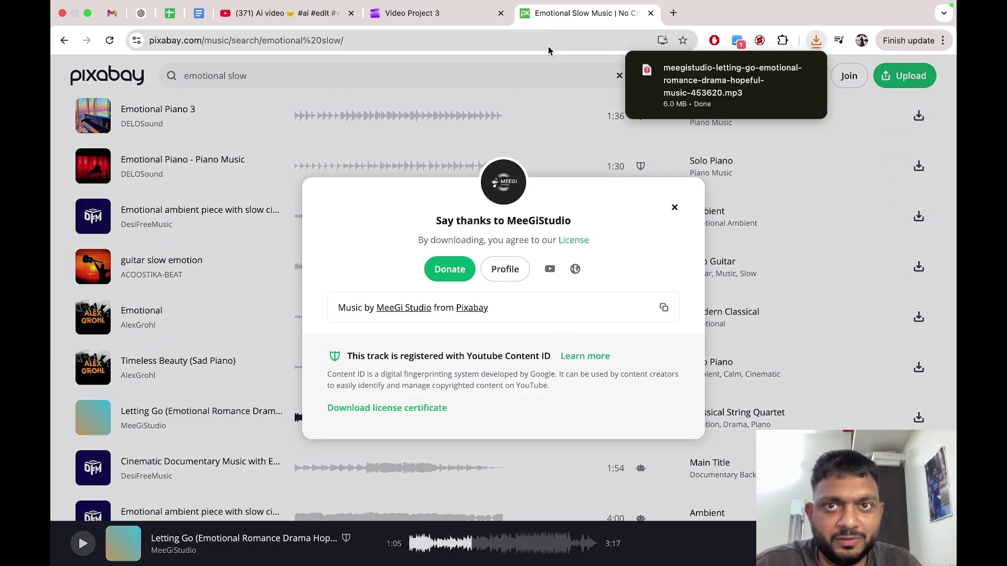
click(676, 205)
Import the downloaded Letting Go MP3 into Video Project 3 and place about 17 seconds of it on the timeline.
click(412, 13)
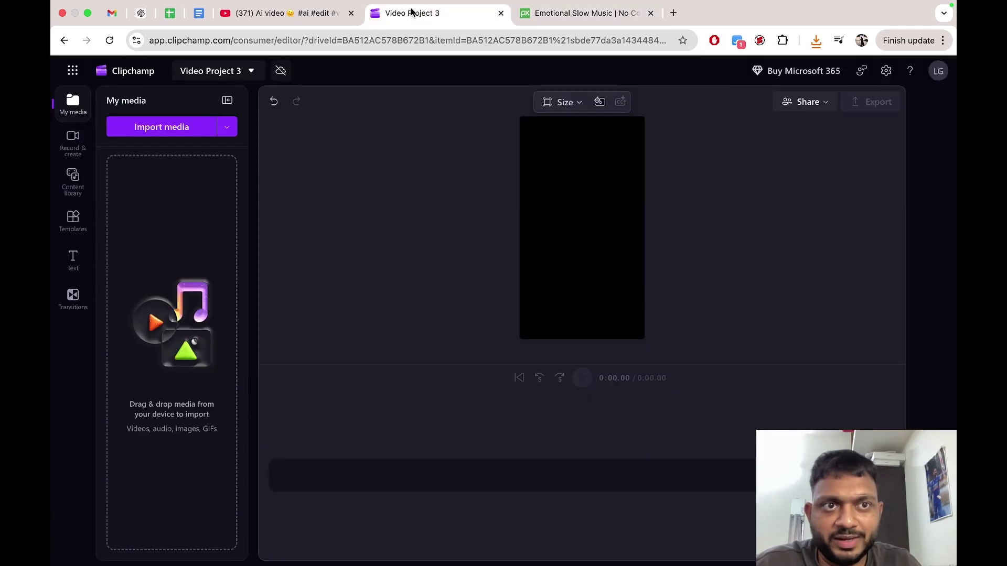
click(814, 41)
drag(721, 105, 168, 225)
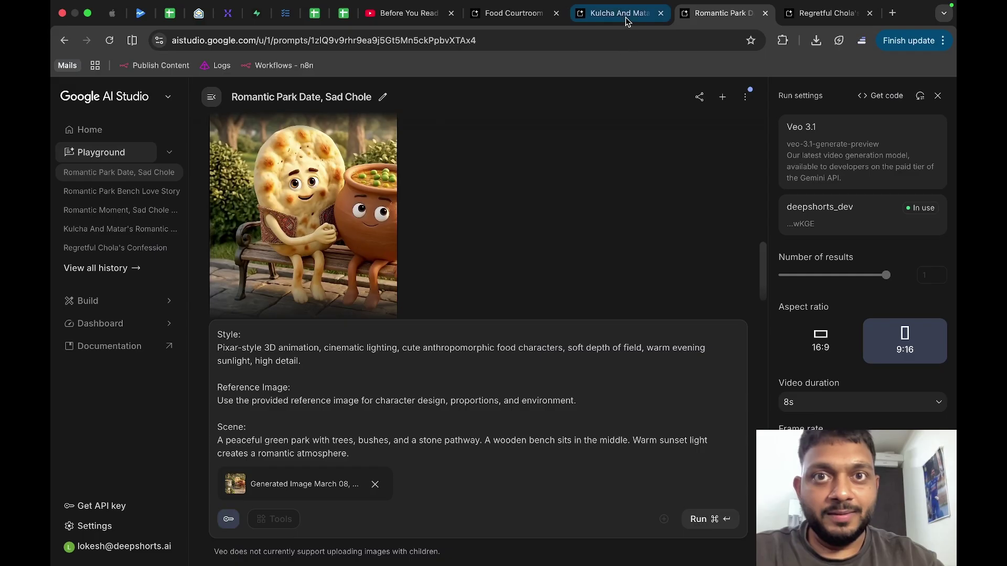
Switch to Google AI Studio and play the generated Romantic Park Date clip of Kulcha and Matar in the enlarged viewer.
click(619, 14)
click(652, 16)
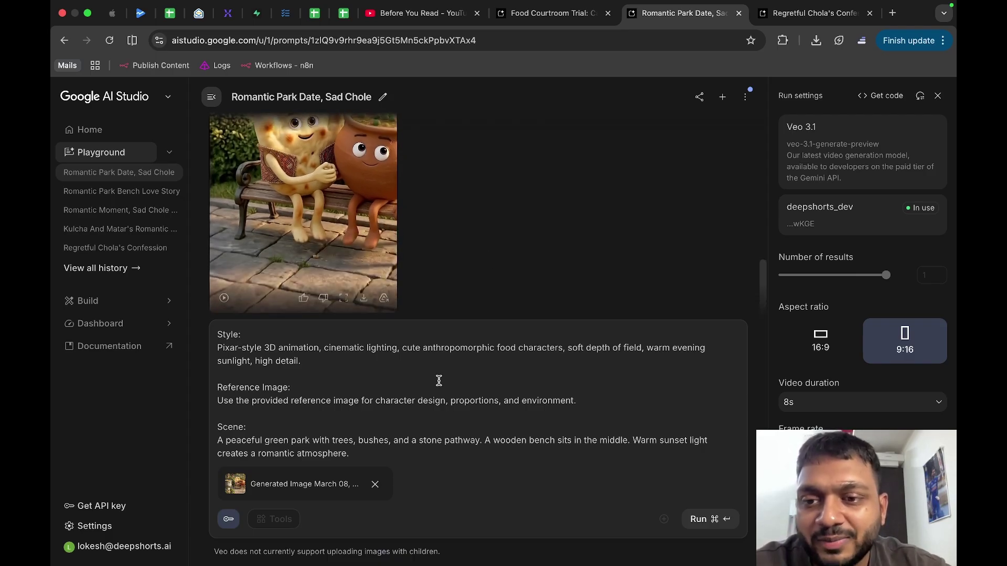
scroll(433, 394, down, 5)
scroll(434, 395, up, 2)
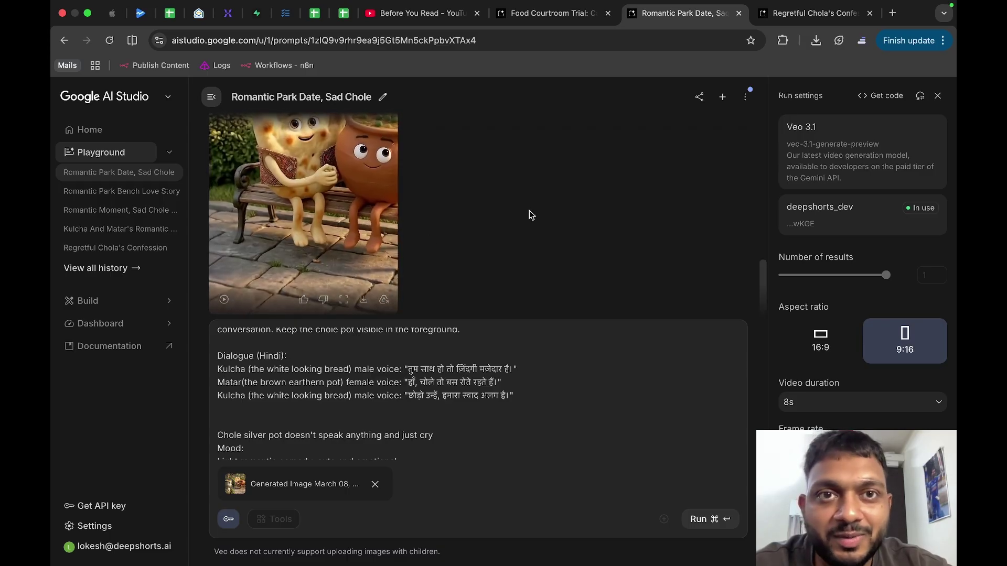
click(345, 301)
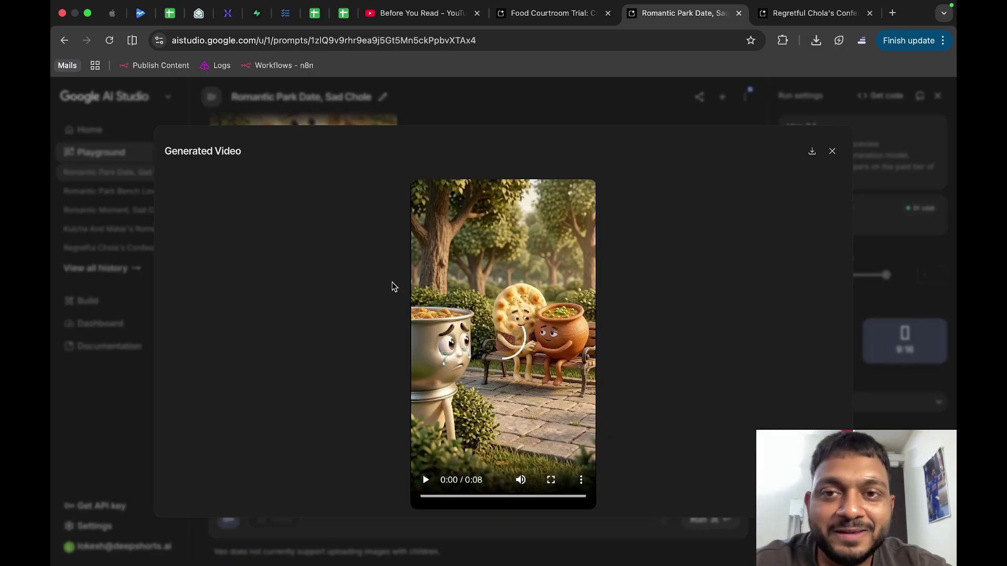
click(426, 480)
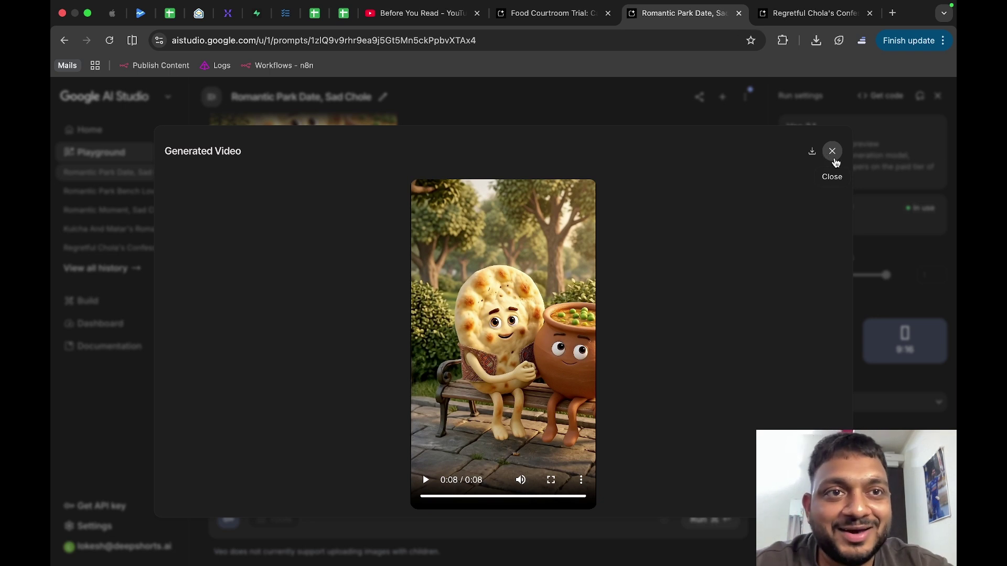
click(835, 160)
Play the generated clip of the Regretful Chola's Confession in the enlarged viewer.
click(808, 15)
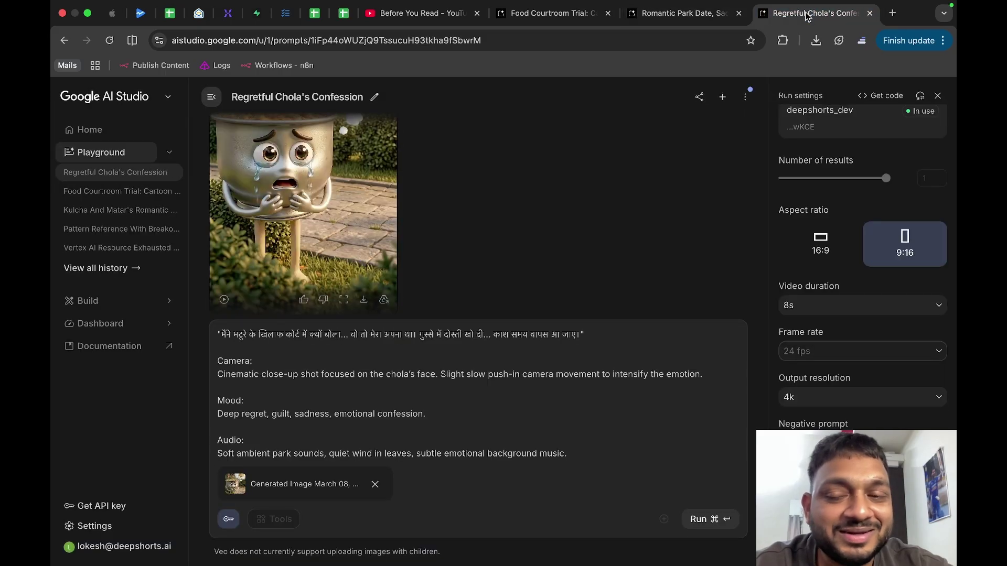
scroll(535, 169, up, 3)
scroll(557, 240, down, 3)
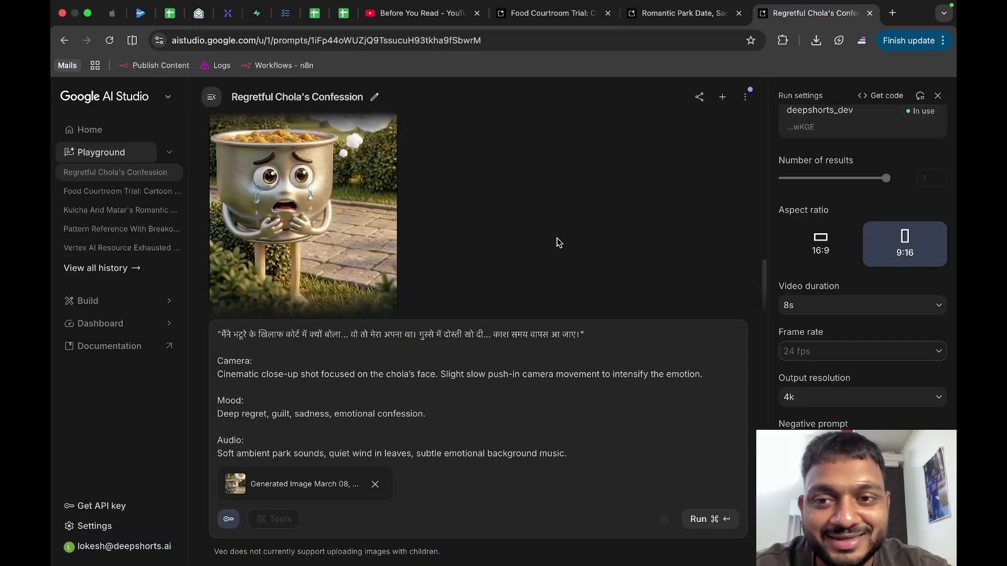
click(343, 299)
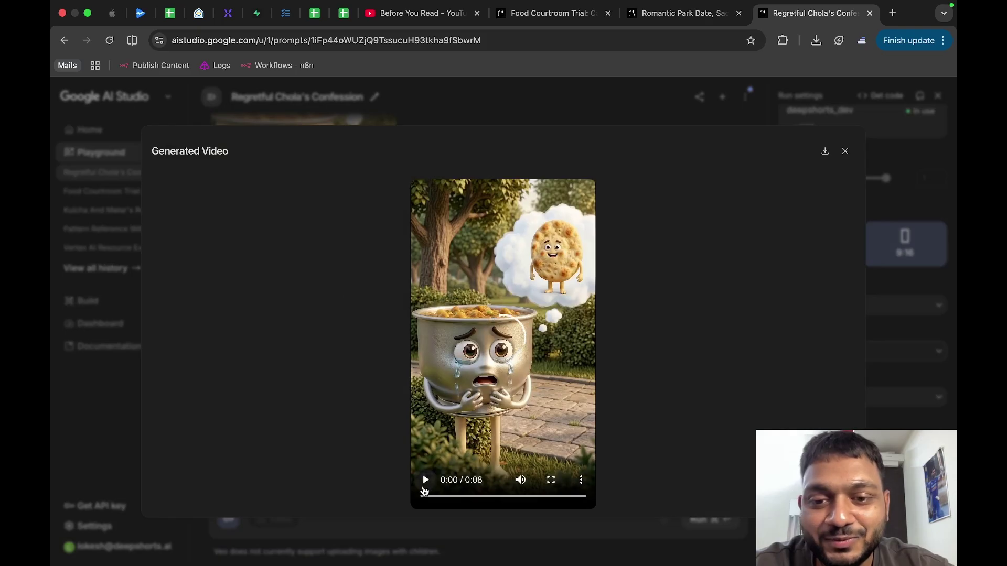
click(427, 481)
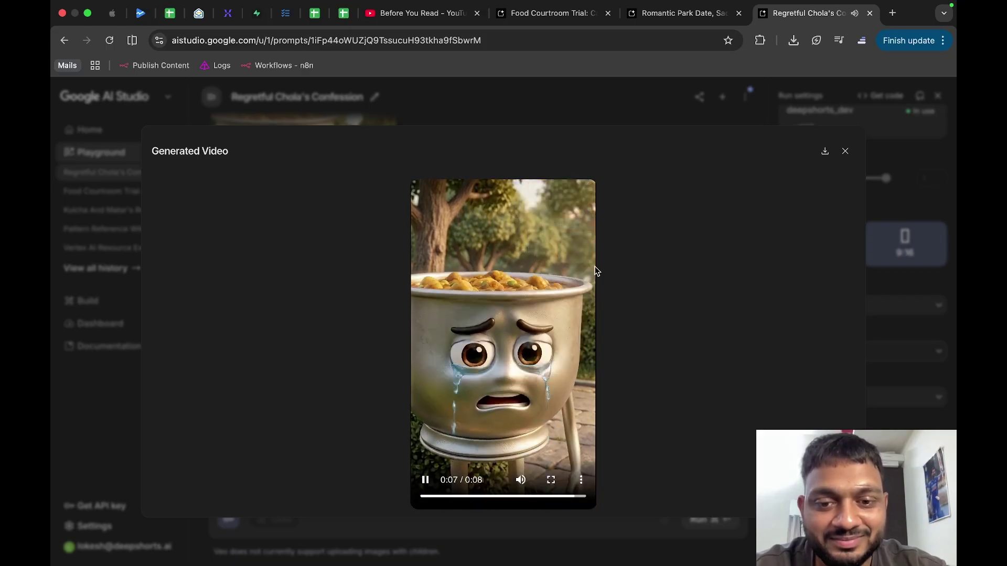
Download the chola's confession and Romantic Park Date clips, and return to the Clipchamp project.
click(603, 110)
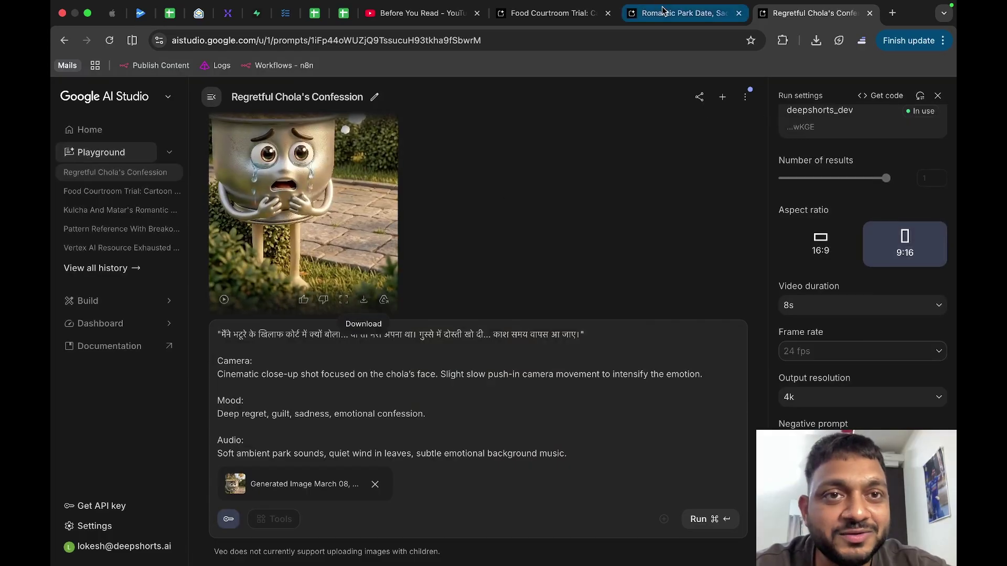
click(679, 14)
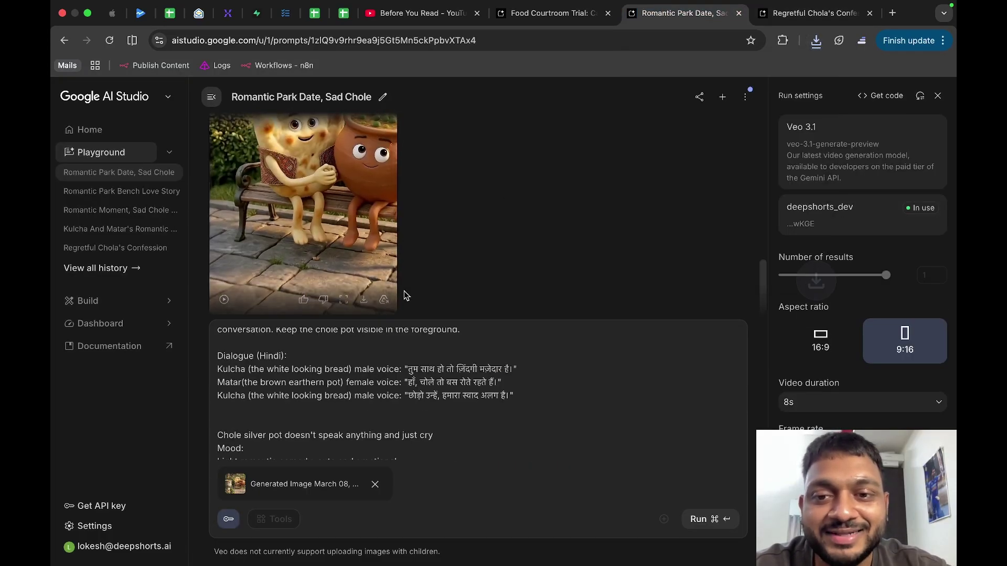
key(super+grave)
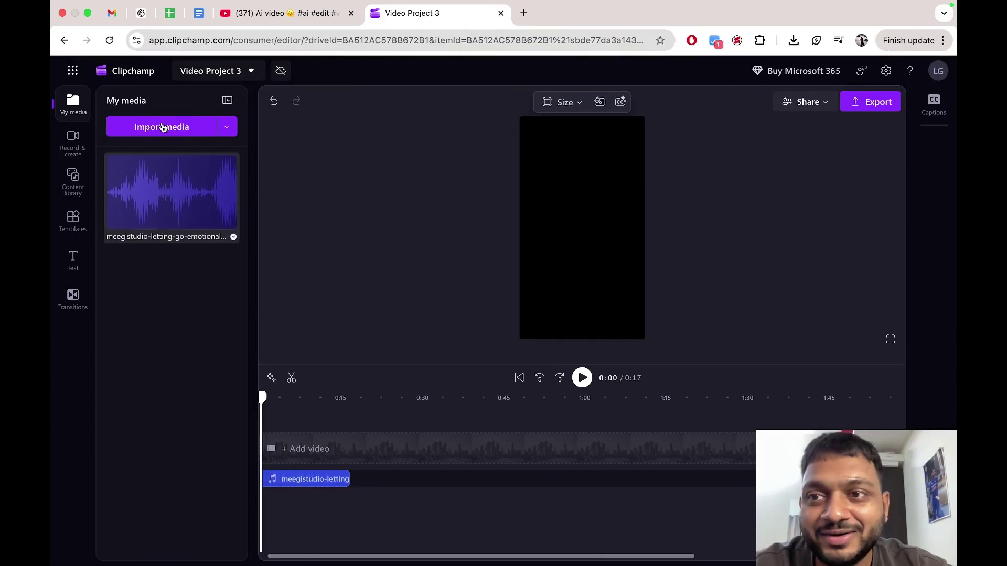
Import today's two 4_39PM Generated File MP4 clips from Downloads into the project media.
click(172, 130)
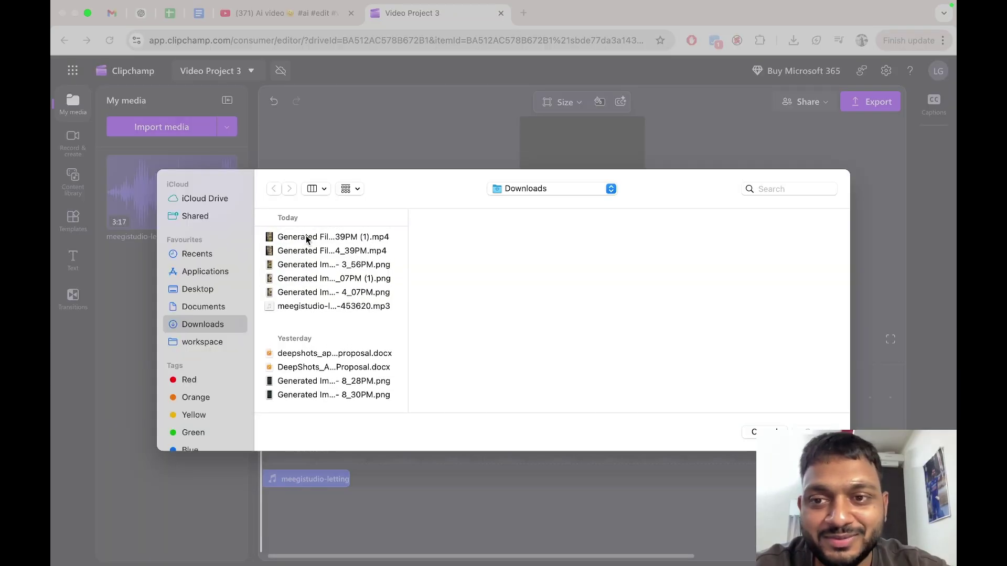
click(308, 237)
shift+click(309, 252)
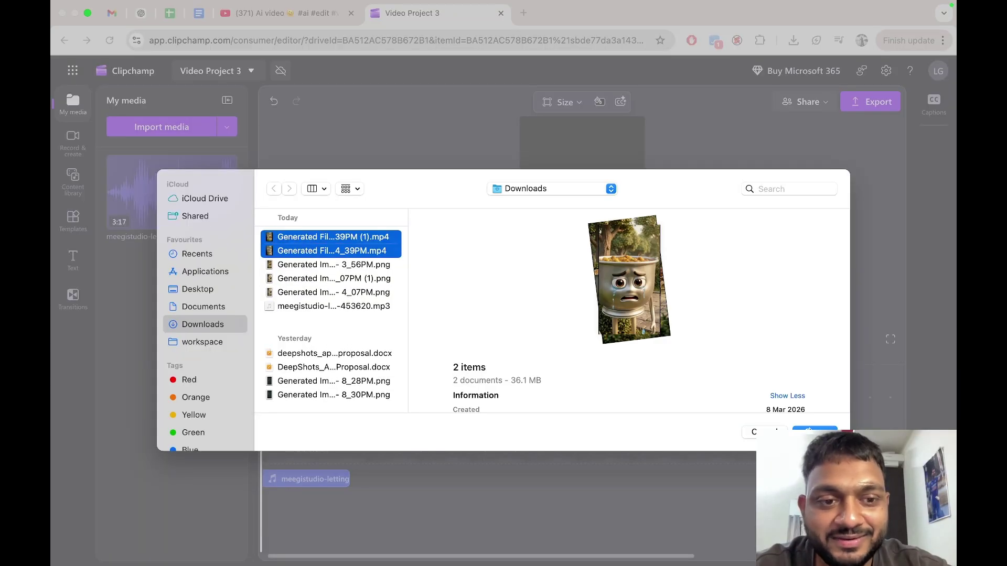
click(810, 431)
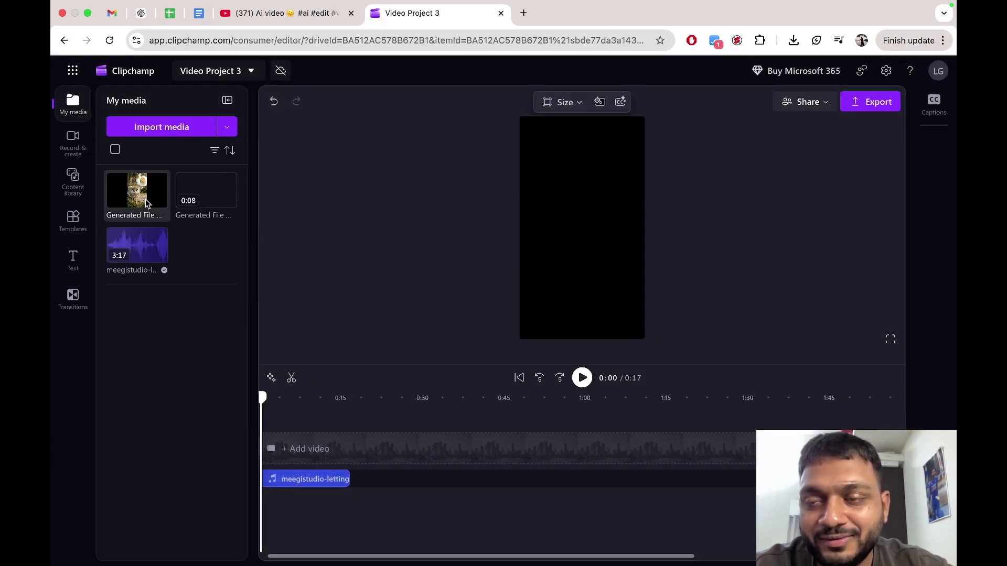
Place the park date clip at the start of the timeline, followed directly by the chola's confession clip.
mouse_move(150, 203)
mouse_down()
mouse_move(188, 198)
mouse_move(138, 194)
mouse_up()
click(137, 191)
drag(205, 191, 284, 464)
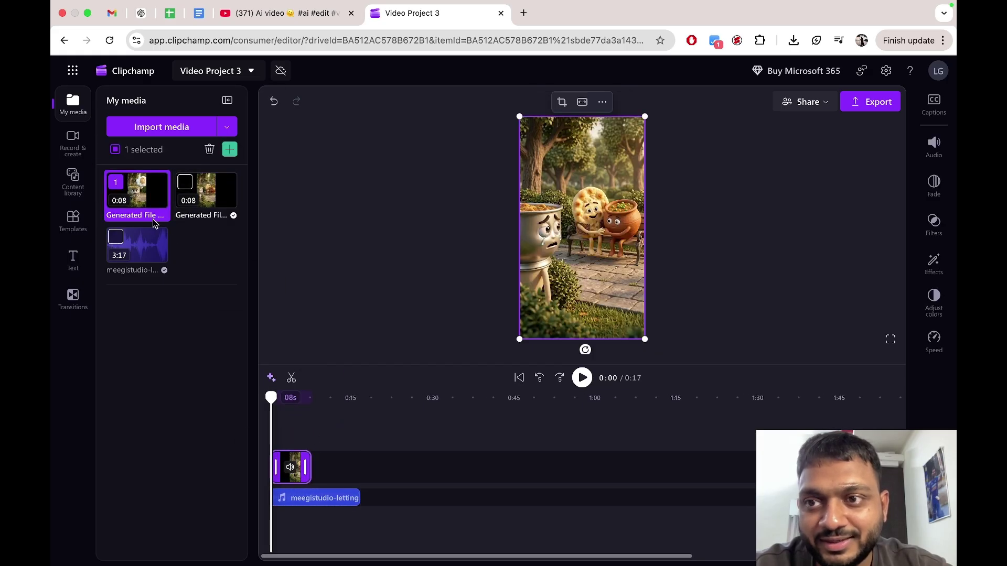
drag(154, 223, 337, 466)
Trim the music to the end of the second video clip and export Video Project 3 in 1080p quality.
click(357, 499)
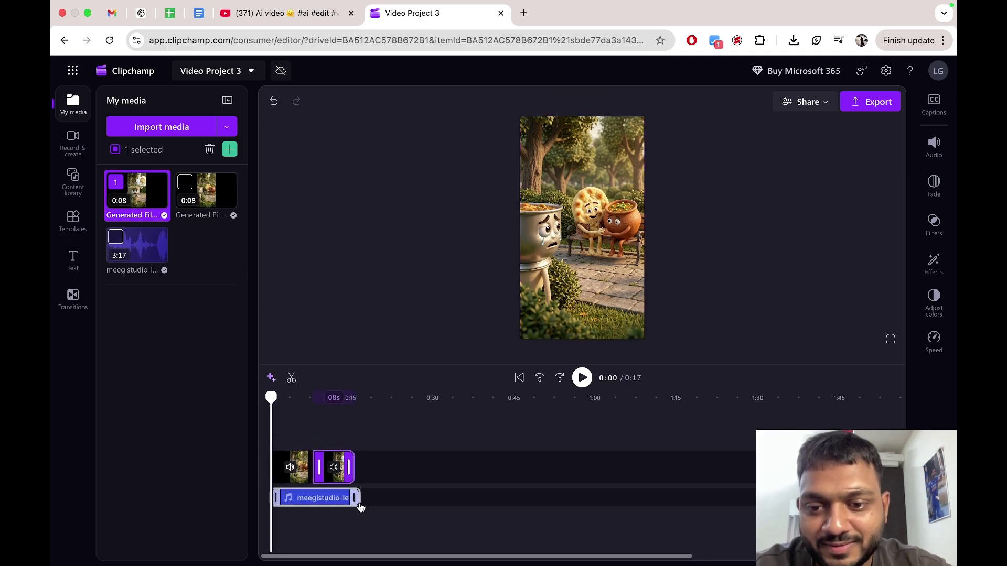
drag(356, 499, 353, 500)
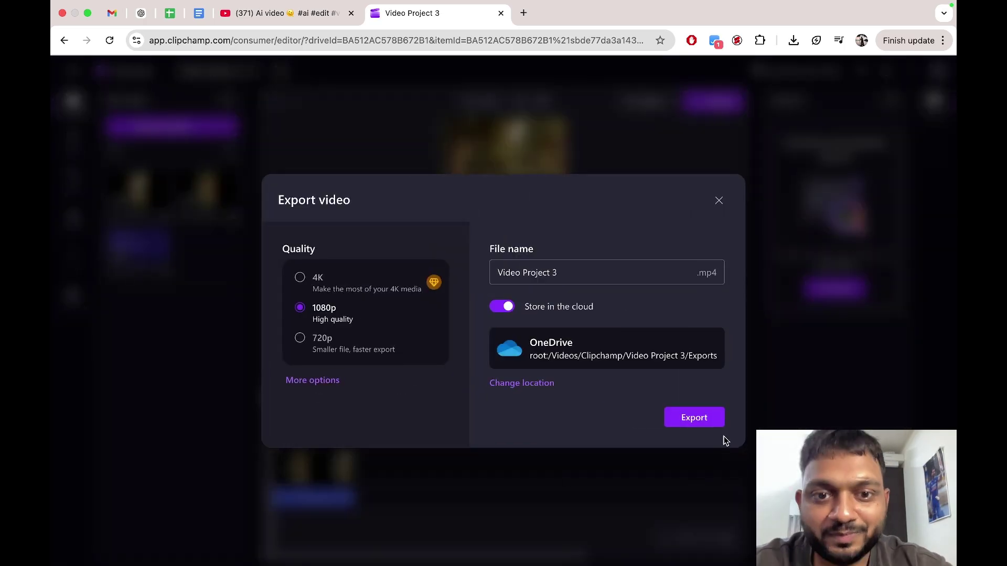
click(697, 422)
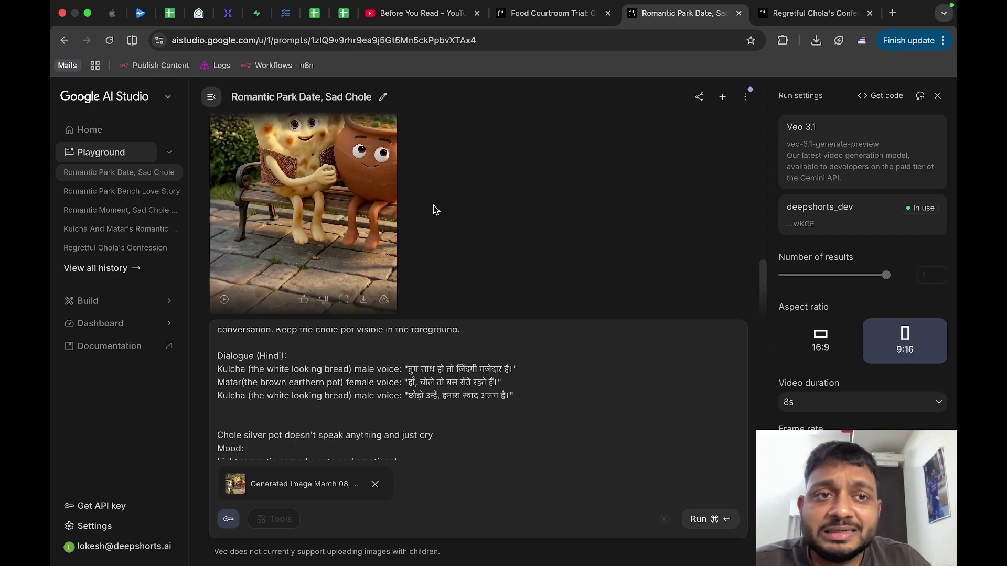
Examine the available Veo video models in the model selection of the Romantic Park Date prompt in AI Studio.
click(872, 157)
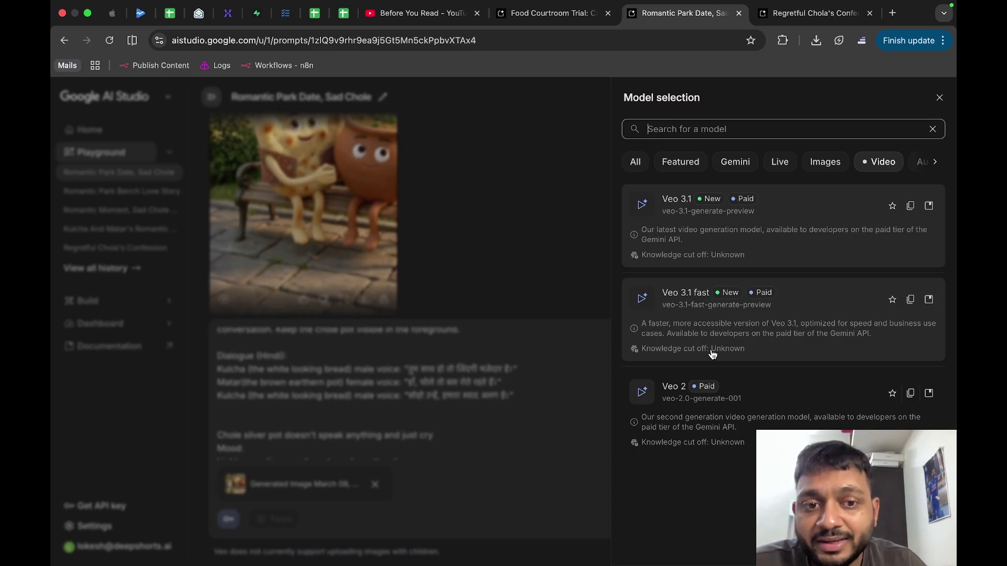
click(582, 204)
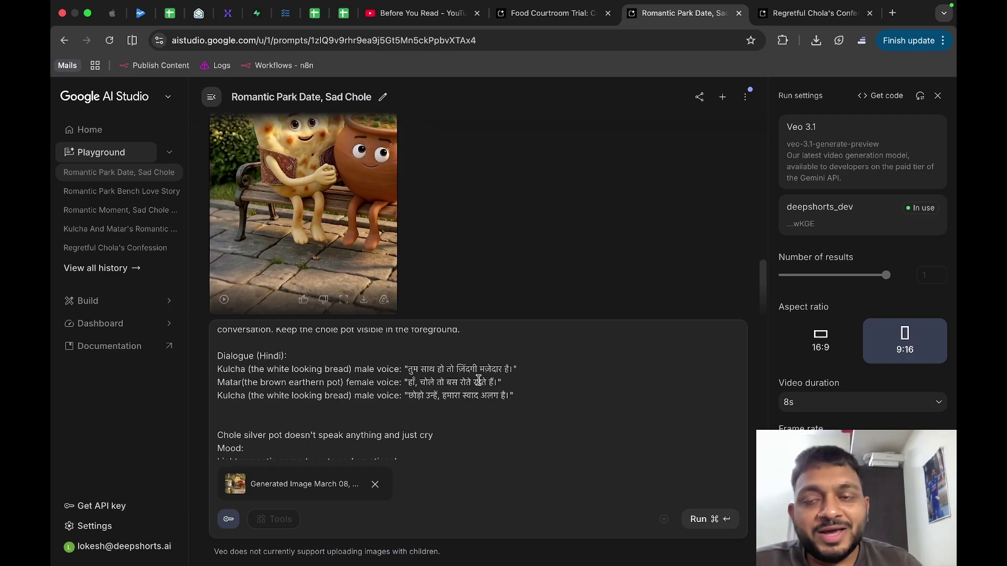
Switch back to the Clipchamp export page and play the exported Video Project 3.mp4.
key(ctrl+Left)
mouse_move(542, 427)
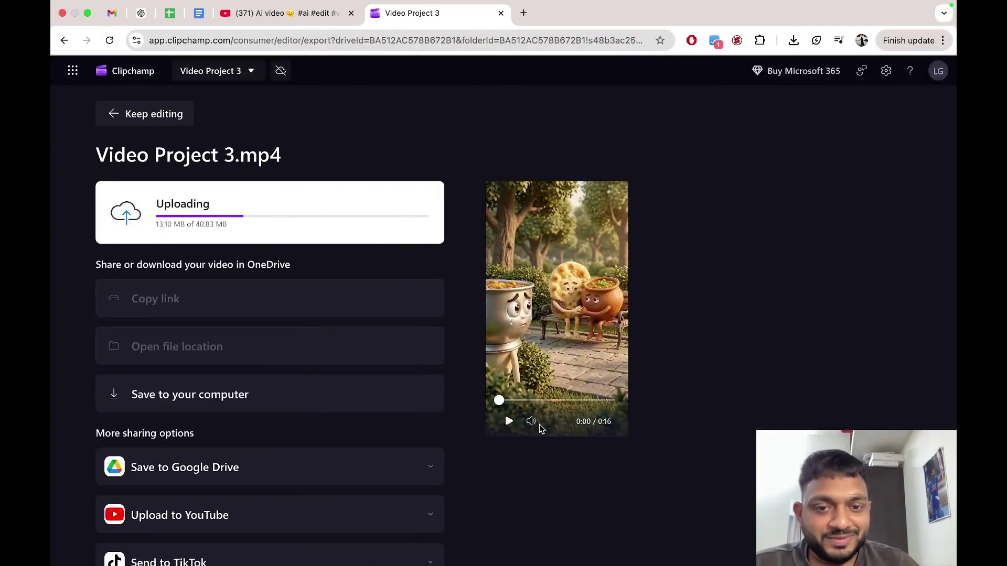
click(508, 423)
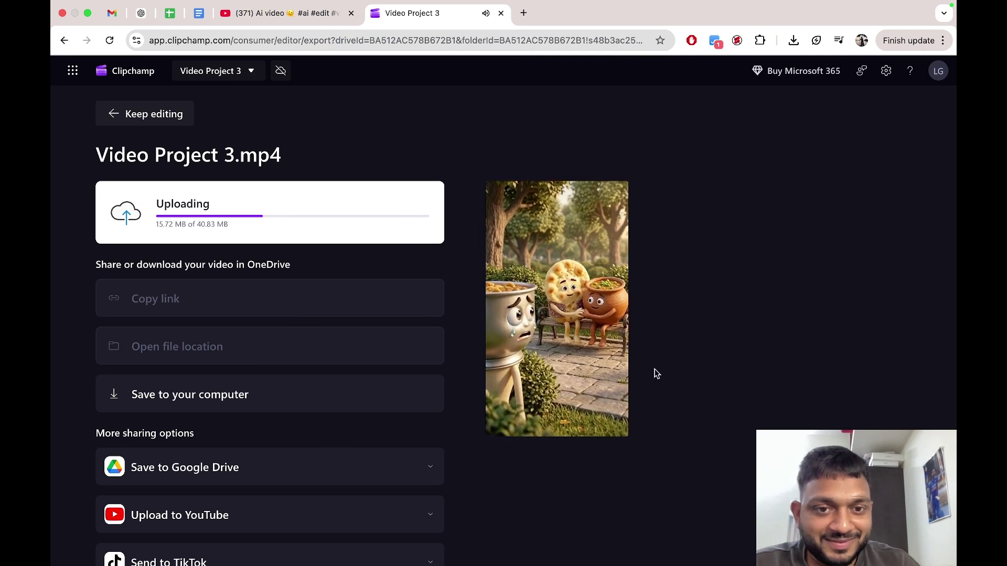